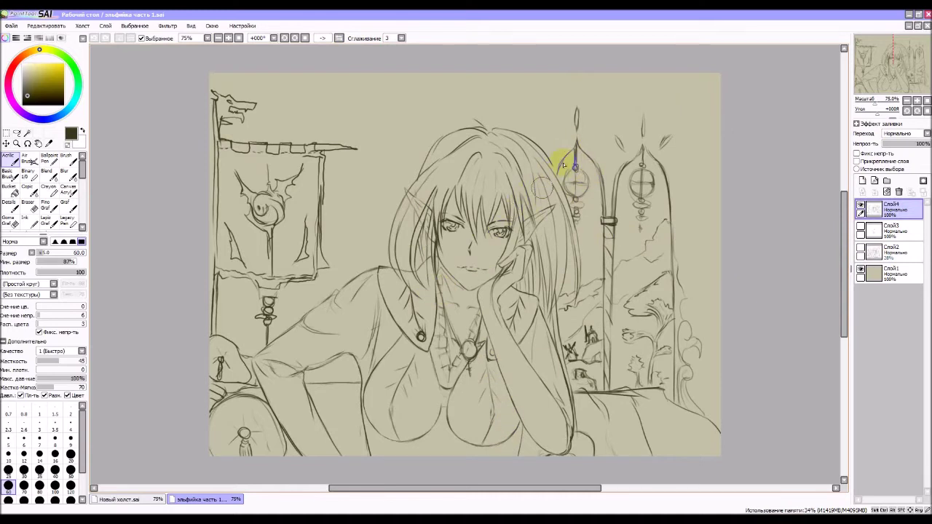
# Step: Add a new layer and place it directly below the line-art layer Слой4
pyautogui.moveTo(563, 165); pyautogui.dragTo(564, 167)
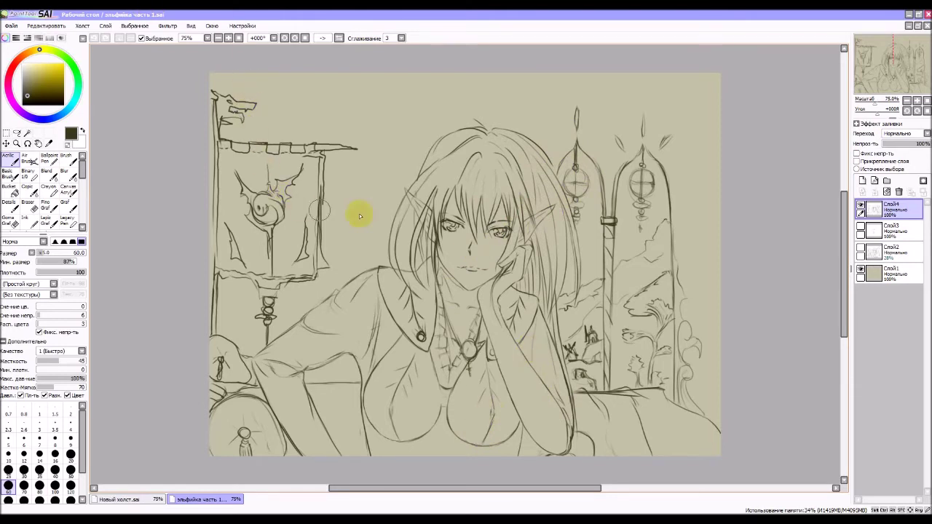
pyautogui.click(879, 218)
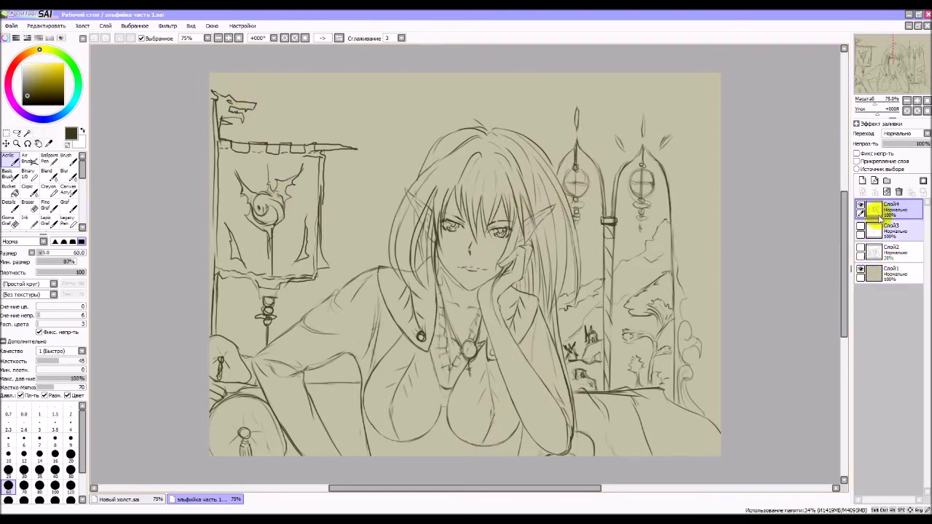
pyautogui.click(862, 181)
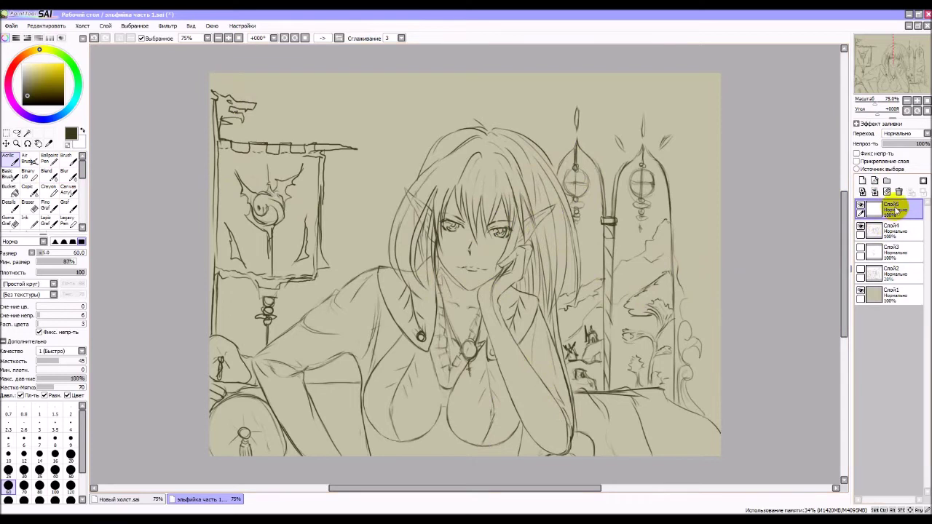
pyautogui.moveTo(896, 209); pyautogui.dragTo(900, 237)
pyautogui.doubleClick(899, 233)
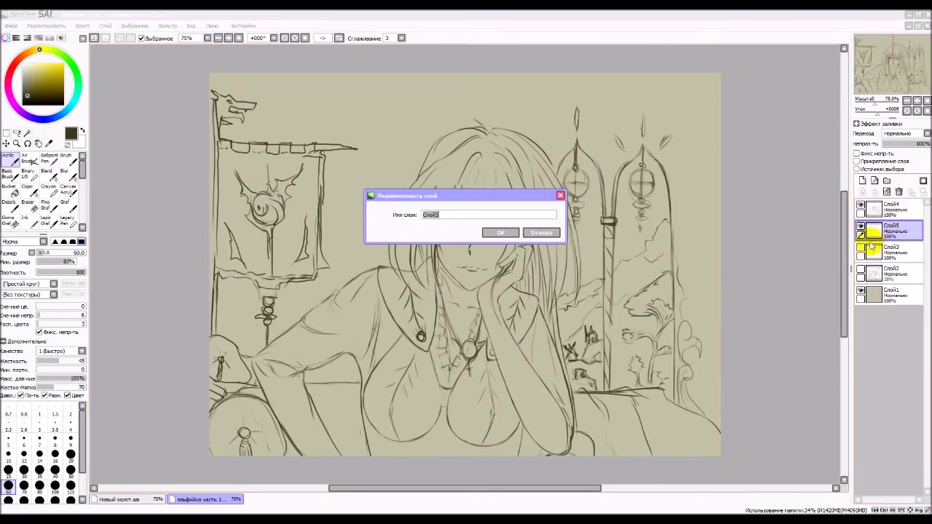
pyautogui.click(542, 231)
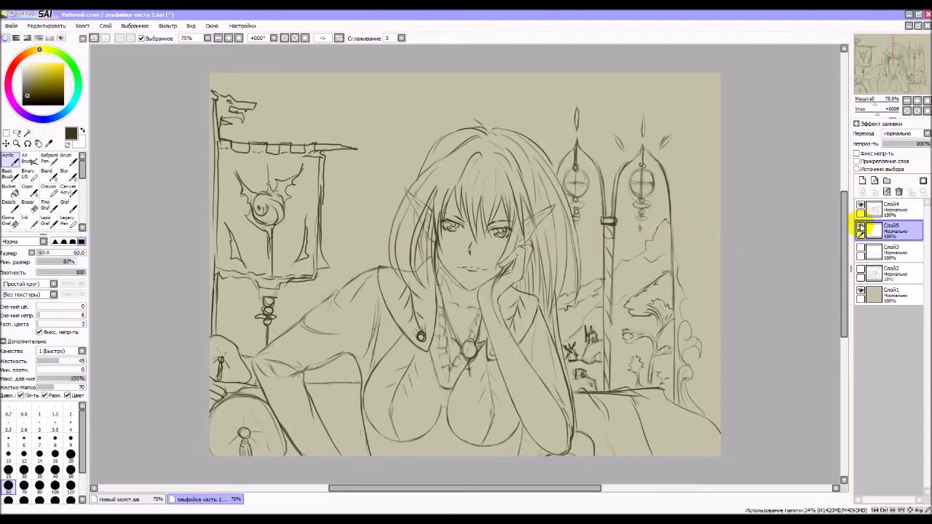
pyautogui.click(860, 225)
pyautogui.click(861, 227)
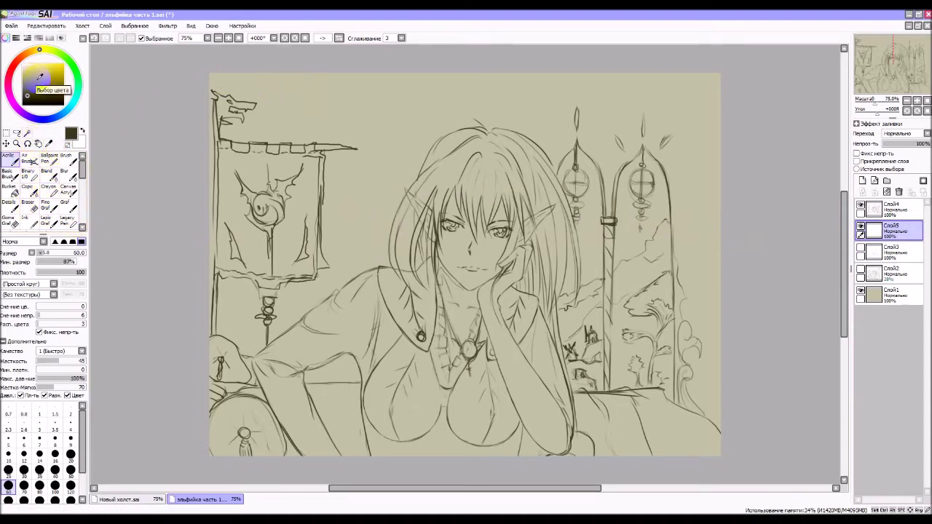
# Step: Choose white and paint a test patch on the background between the banner and the elf's hair
pyautogui.click(51, 51)
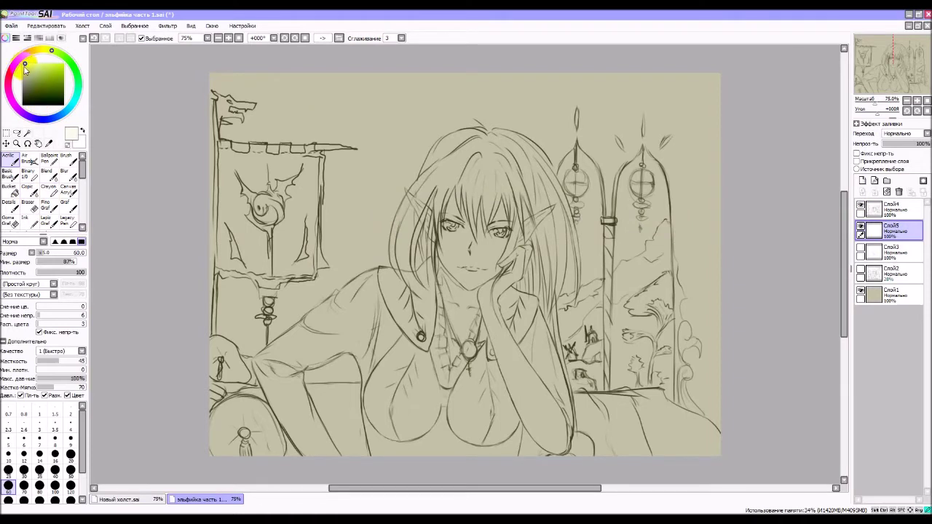
pyautogui.click(22, 65)
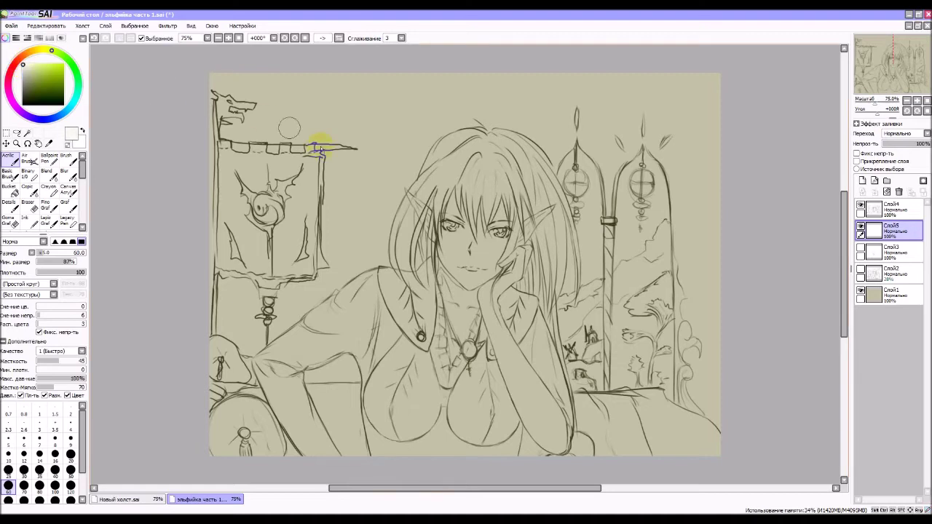
pyautogui.moveTo(353, 204)
pyautogui.mouseDown()
pyautogui.moveTo(354, 249)
pyautogui.moveTo(375, 215)
pyautogui.moveTo(392, 234)
pyautogui.mouseUp()
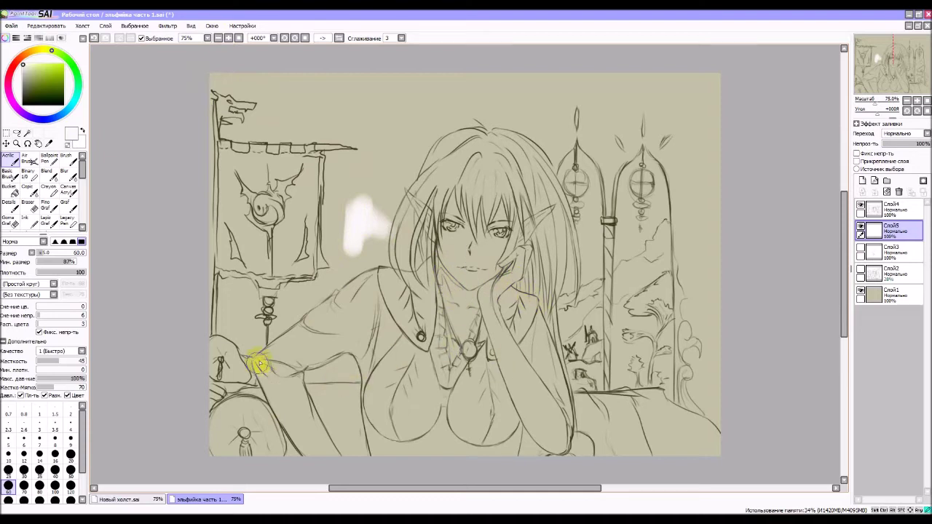
# Step: Fill both of the elf's shirt sleeves and the ruffle at her neckline with white
pyautogui.moveTo(259, 365)
pyautogui.mouseDown()
pyautogui.moveTo(298, 339)
pyautogui.moveTo(275, 356)
pyautogui.moveTo(334, 347)
pyautogui.moveTo(331, 357)
pyautogui.moveTo(348, 353)
pyautogui.moveTo(364, 367)
pyautogui.moveTo(393, 336)
pyautogui.moveTo(369, 301)
pyautogui.moveTo(387, 321)
pyautogui.moveTo(373, 281)
pyautogui.moveTo(287, 343)
pyautogui.moveTo(336, 306)
pyautogui.moveTo(330, 329)
pyautogui.moveTo(349, 325)
pyautogui.moveTo(350, 337)
pyautogui.moveTo(360, 357)
pyautogui.mouseUp()
pyautogui.moveTo(269, 375)
pyautogui.mouseDown()
pyautogui.moveTo(326, 459)
pyautogui.moveTo(270, 391)
pyautogui.moveTo(293, 435)
pyautogui.moveTo(276, 400)
pyautogui.moveTo(284, 412)
pyautogui.moveTo(274, 371)
pyautogui.moveTo(292, 402)
pyautogui.moveTo(280, 375)
pyautogui.moveTo(287, 366)
pyautogui.moveTo(333, 462)
pyautogui.mouseUp()
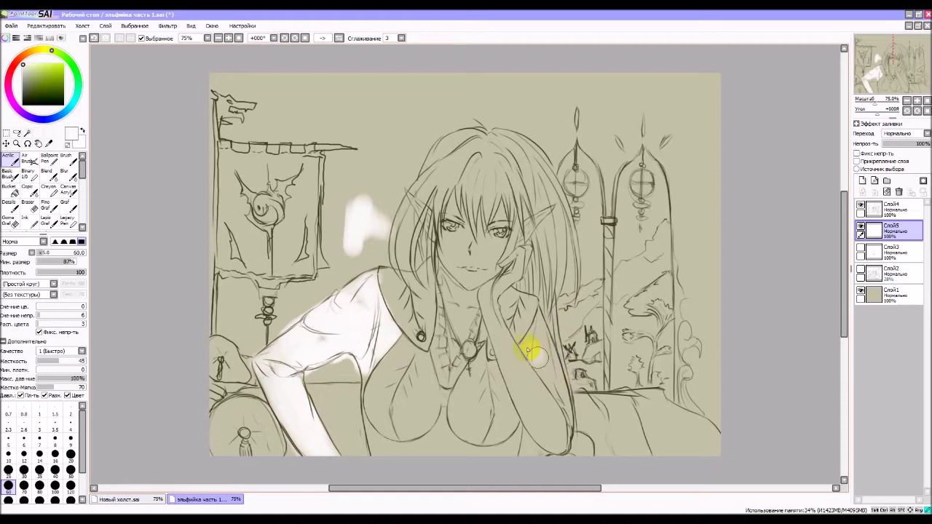
pyautogui.moveTo(540, 325)
pyautogui.mouseDown()
pyautogui.moveTo(554, 388)
pyautogui.moveTo(534, 354)
pyautogui.moveTo(562, 404)
pyautogui.moveTo(568, 442)
pyautogui.moveTo(565, 375)
pyautogui.moveTo(541, 319)
pyautogui.moveTo(565, 402)
pyautogui.moveTo(564, 448)
pyautogui.moveTo(562, 404)
pyautogui.moveTo(531, 349)
pyautogui.moveTo(540, 318)
pyautogui.mouseUp()
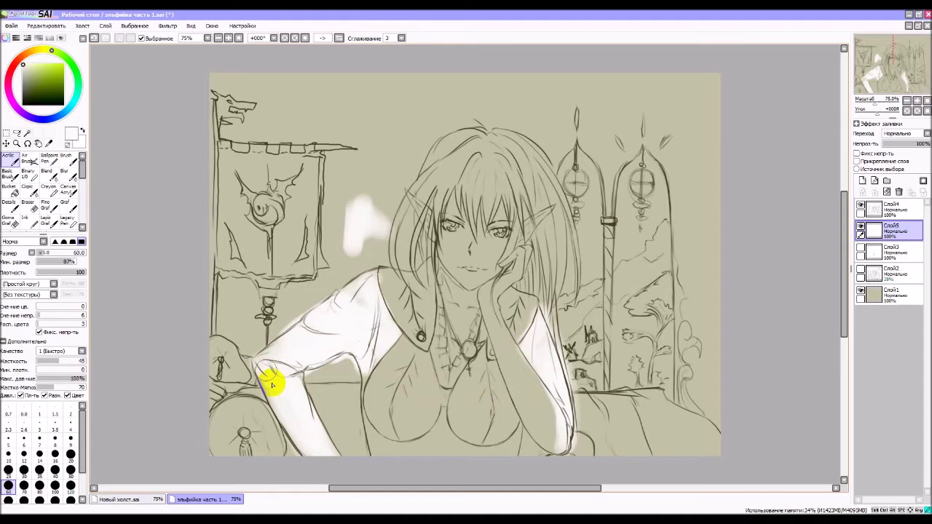
pyautogui.moveTo(281, 357)
pyautogui.mouseDown()
pyautogui.moveTo(270, 357)
pyautogui.moveTo(360, 299)
pyautogui.mouseUp()
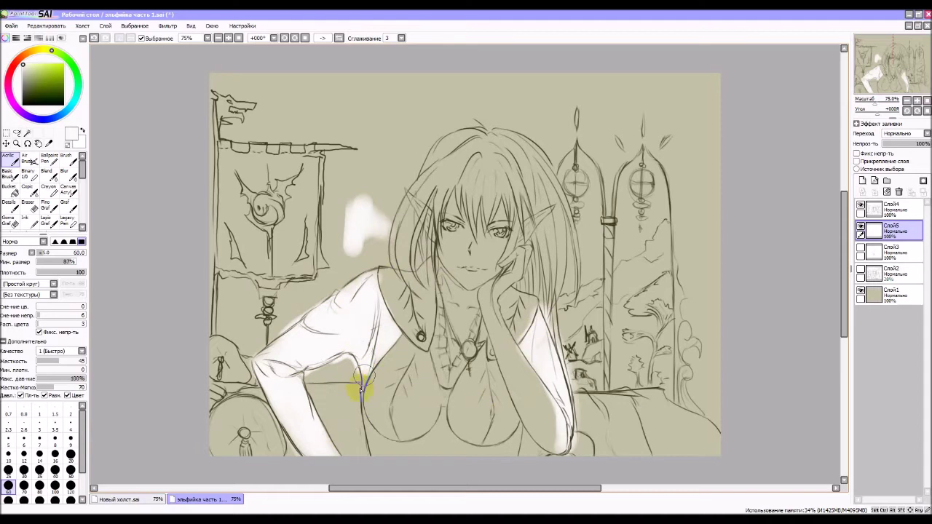
pyautogui.moveTo(358, 392)
pyautogui.mouseDown()
pyautogui.moveTo(358, 368)
pyautogui.moveTo(354, 384)
pyautogui.moveTo(383, 400)
pyautogui.mouseUp()
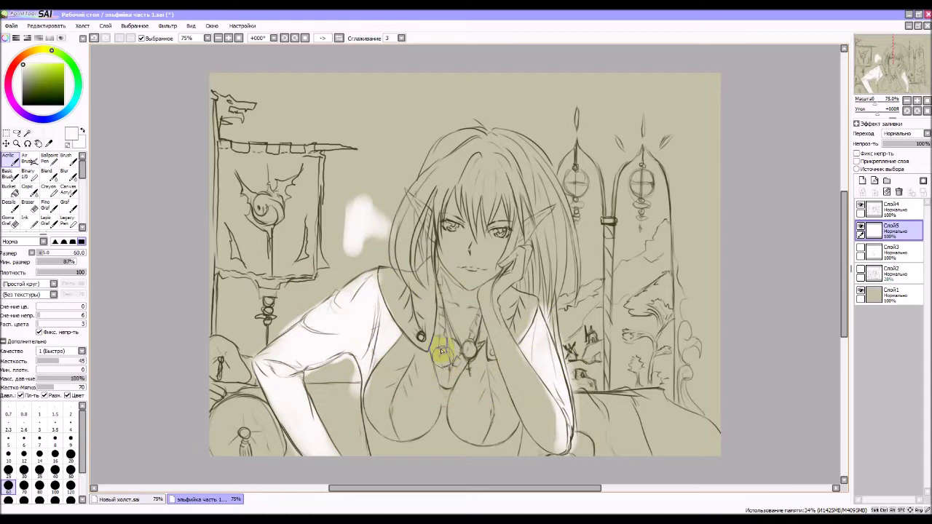
pyautogui.moveTo(444, 373)
pyautogui.mouseDown()
pyautogui.moveTo(438, 347)
pyautogui.moveTo(446, 379)
pyautogui.moveTo(437, 280)
pyautogui.moveTo(445, 378)
pyautogui.moveTo(477, 319)
pyautogui.moveTo(462, 367)
pyautogui.moveTo(445, 384)
pyautogui.moveTo(471, 329)
pyautogui.mouseUp()
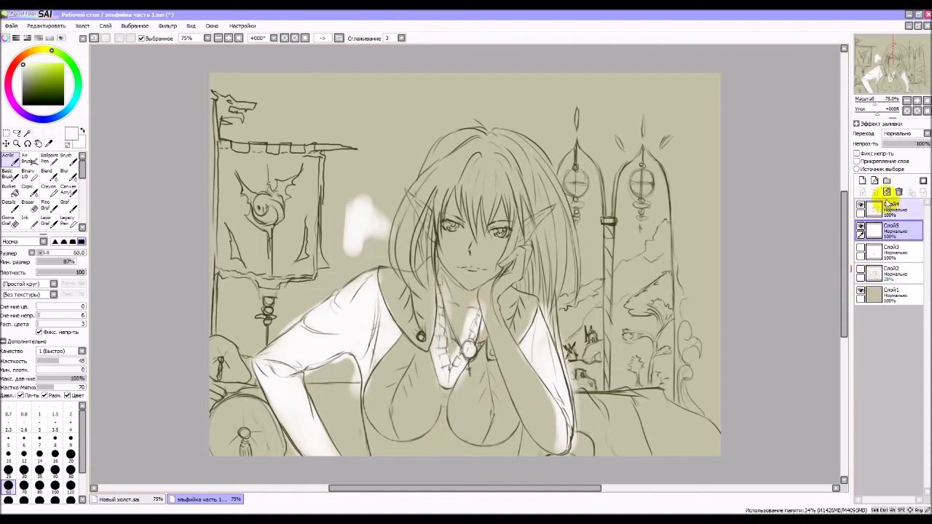
# Step: On a new layer above the white one, paint both sides of the elf's leaf collar olive green
pyautogui.click(863, 182)
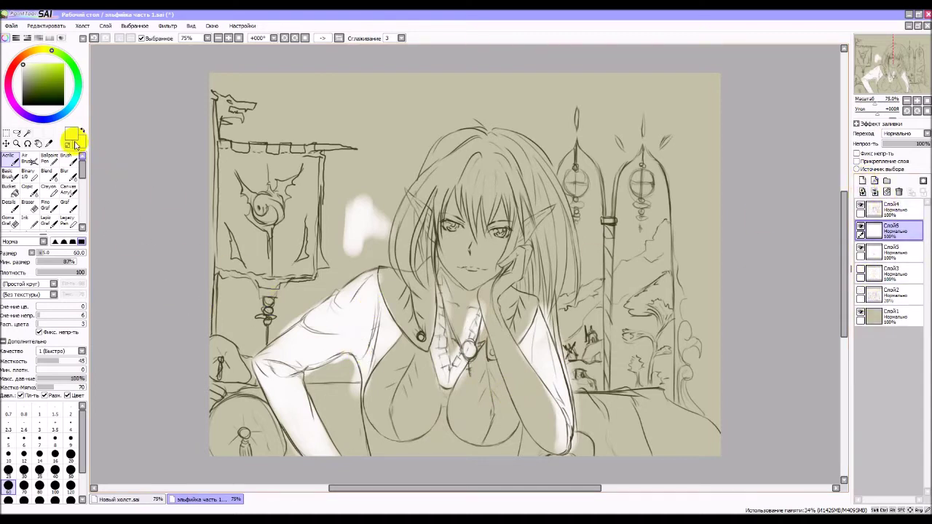
pyautogui.click(37, 73)
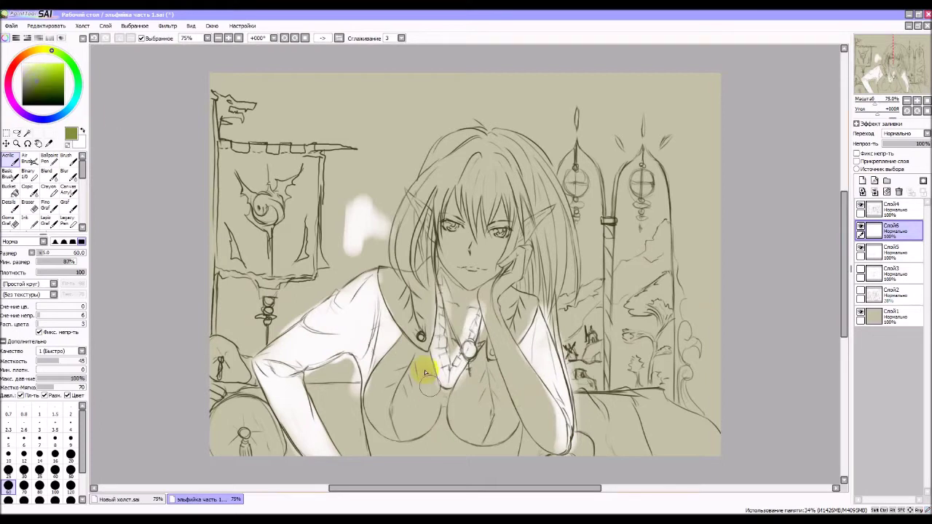
pyautogui.moveTo(386, 275)
pyautogui.mouseDown()
pyautogui.moveTo(426, 346)
pyautogui.moveTo(428, 300)
pyautogui.moveTo(424, 315)
pyautogui.moveTo(413, 286)
pyautogui.moveTo(404, 286)
pyautogui.moveTo(412, 308)
pyautogui.moveTo(401, 284)
pyautogui.mouseUp()
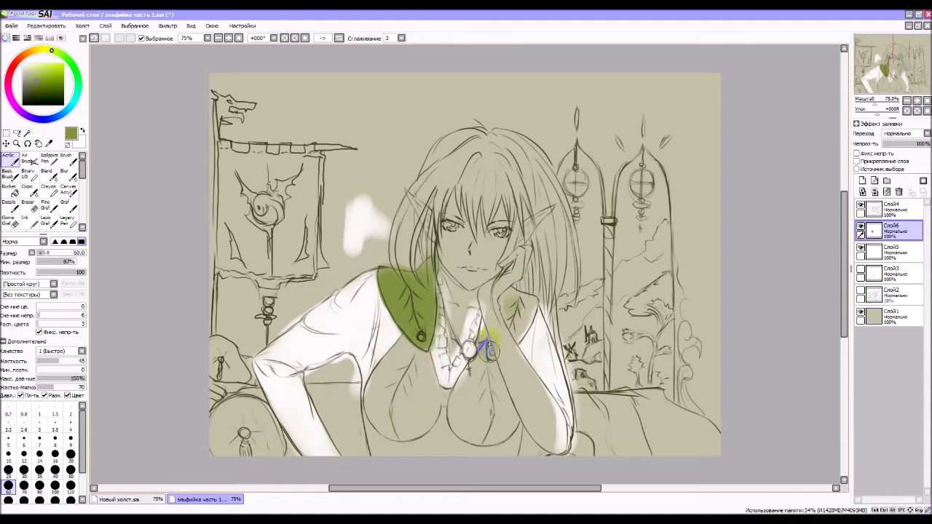
pyautogui.moveTo(493, 361); pyautogui.dragTo(489, 342)
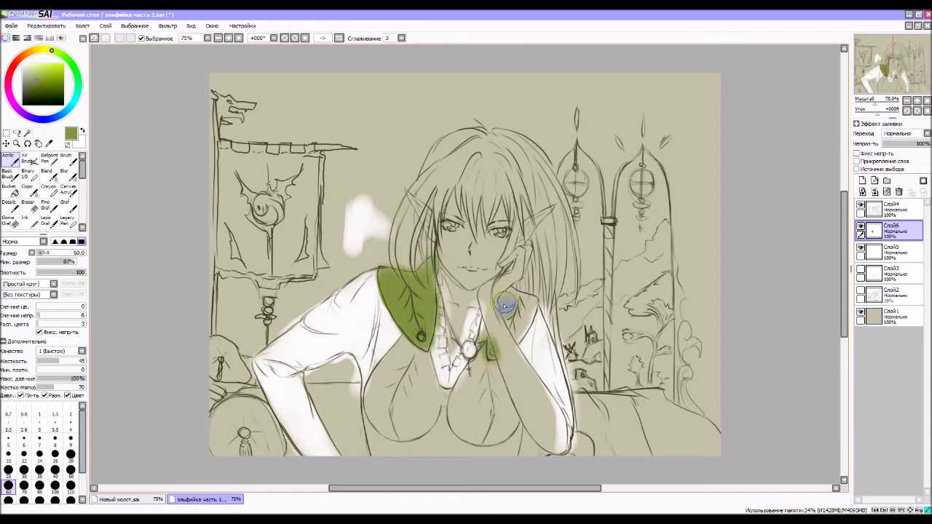
pyautogui.moveTo(505, 306)
pyautogui.mouseDown()
pyautogui.moveTo(512, 327)
pyautogui.moveTo(527, 314)
pyautogui.moveTo(513, 340)
pyautogui.moveTo(532, 313)
pyautogui.moveTo(516, 338)
pyautogui.moveTo(523, 314)
pyautogui.moveTo(517, 345)
pyautogui.moveTo(536, 300)
pyautogui.moveTo(512, 296)
pyautogui.moveTo(516, 341)
pyautogui.mouseUp()
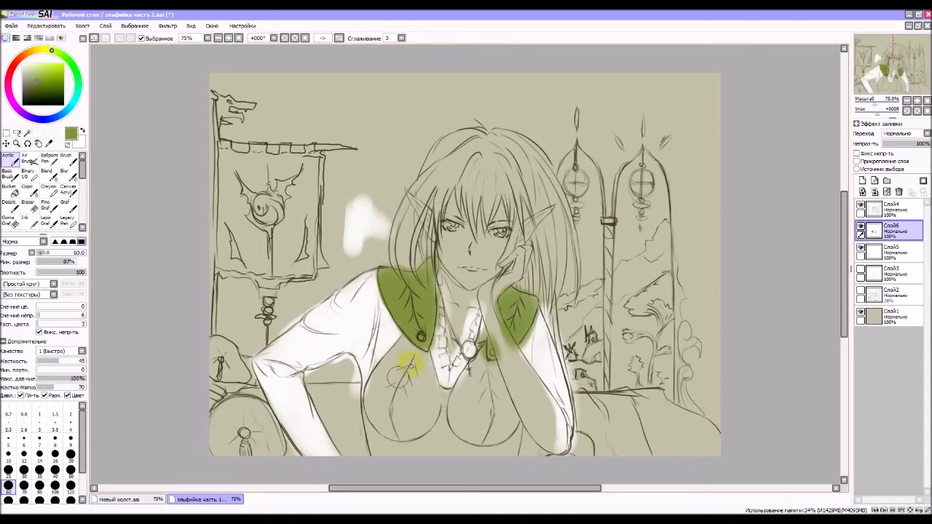
pyautogui.moveTo(439, 328)
pyautogui.mouseDown()
pyautogui.moveTo(424, 307)
pyautogui.moveTo(440, 296)
pyautogui.mouseUp()
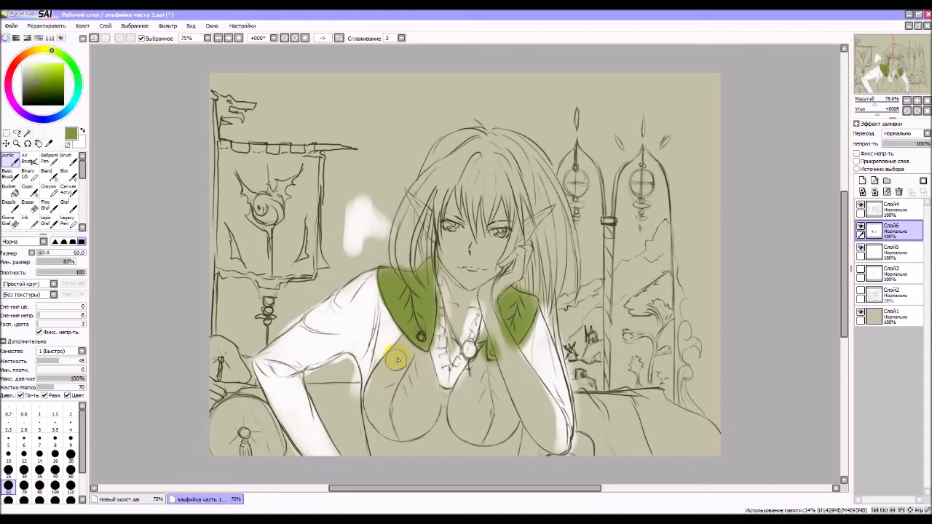
pyautogui.moveTo(402, 349); pyautogui.dragTo(388, 363)
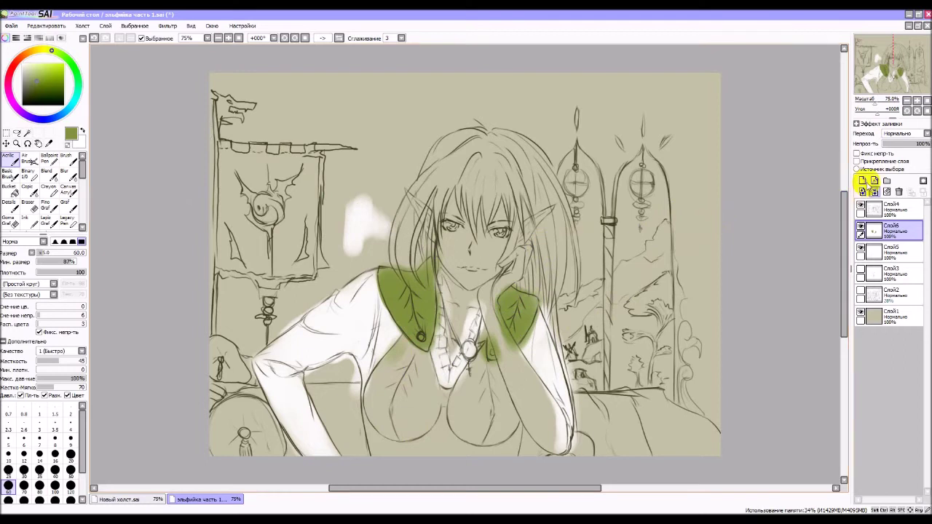
pyautogui.click(49, 90)
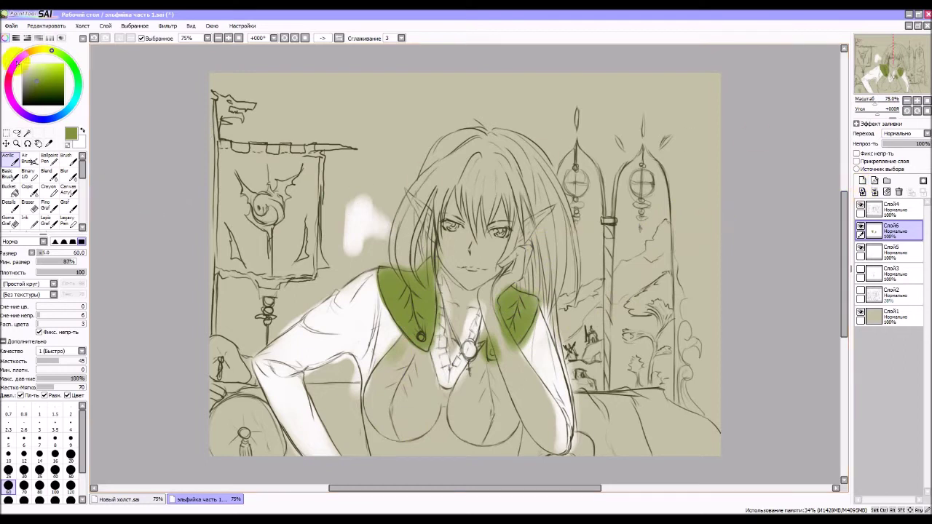
pyautogui.click(17, 62)
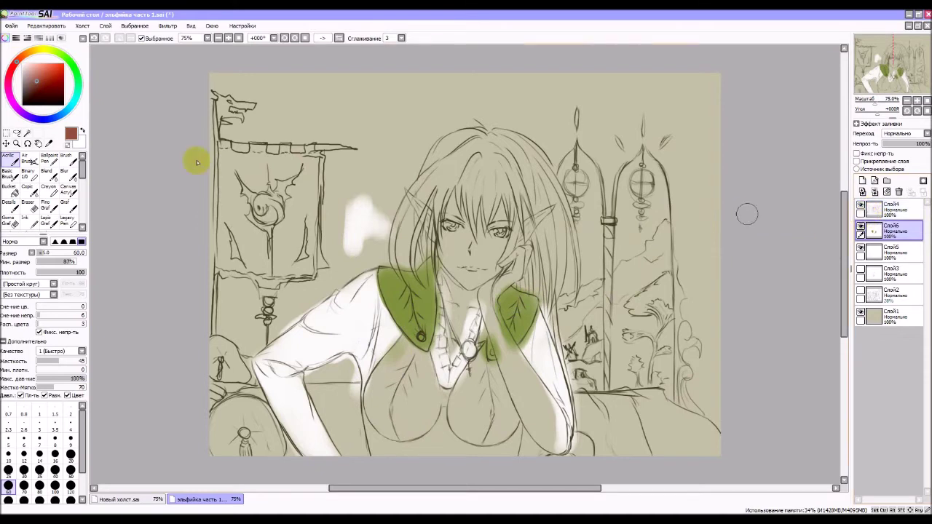
pyautogui.moveTo(65, 71); pyautogui.dragTo(81, 78)
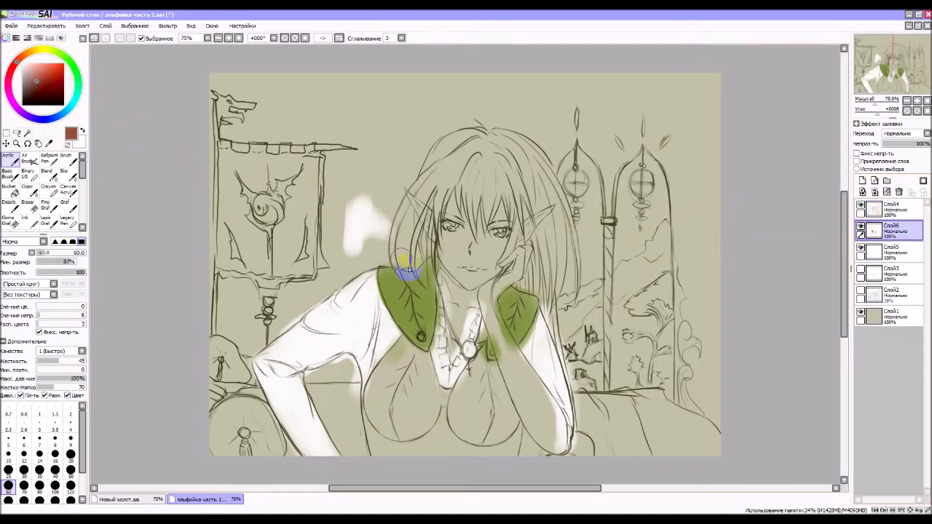
pyautogui.rightClick(400, 290)
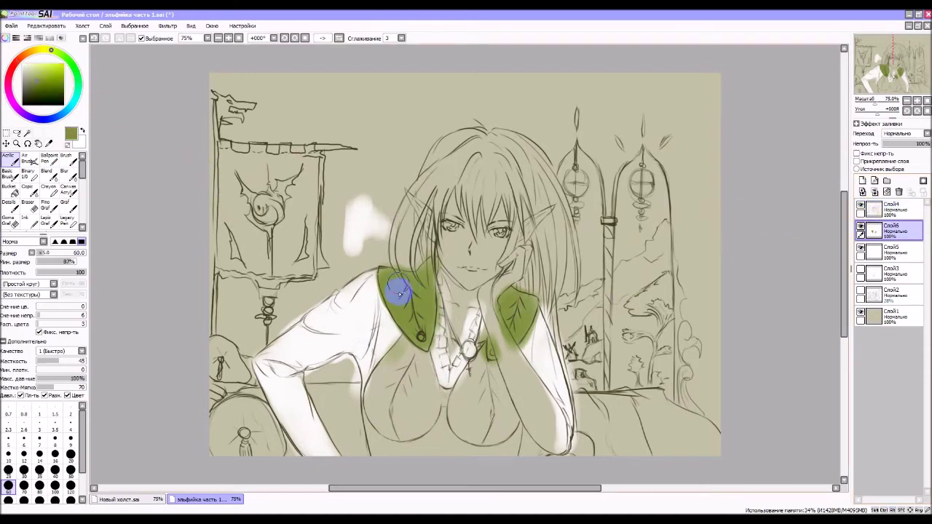
# Step: Extend the olive green beyond the collar's edges, around its lower tips and the pendant
pyautogui.moveTo(394, 323)
pyautogui.mouseDown()
pyautogui.moveTo(409, 348)
pyautogui.moveTo(407, 338)
pyautogui.moveTo(431, 356)
pyautogui.moveTo(410, 339)
pyautogui.moveTo(434, 349)
pyautogui.mouseUp()
pyautogui.moveTo(498, 362)
pyautogui.mouseDown()
pyautogui.moveTo(485, 349)
pyautogui.moveTo(496, 354)
pyautogui.moveTo(515, 337)
pyautogui.moveTo(545, 294)
pyautogui.moveTo(533, 335)
pyautogui.moveTo(515, 351)
pyautogui.mouseUp()
pyautogui.moveTo(377, 271)
pyautogui.mouseDown()
pyautogui.moveTo(405, 340)
pyautogui.moveTo(437, 352)
pyautogui.moveTo(443, 394)
pyautogui.mouseUp()
pyautogui.moveTo(483, 354)
pyautogui.mouseDown()
pyautogui.moveTo(470, 352)
pyautogui.moveTo(456, 402)
pyautogui.mouseUp()
pyautogui.moveTo(496, 365); pyautogui.dragTo(484, 368)
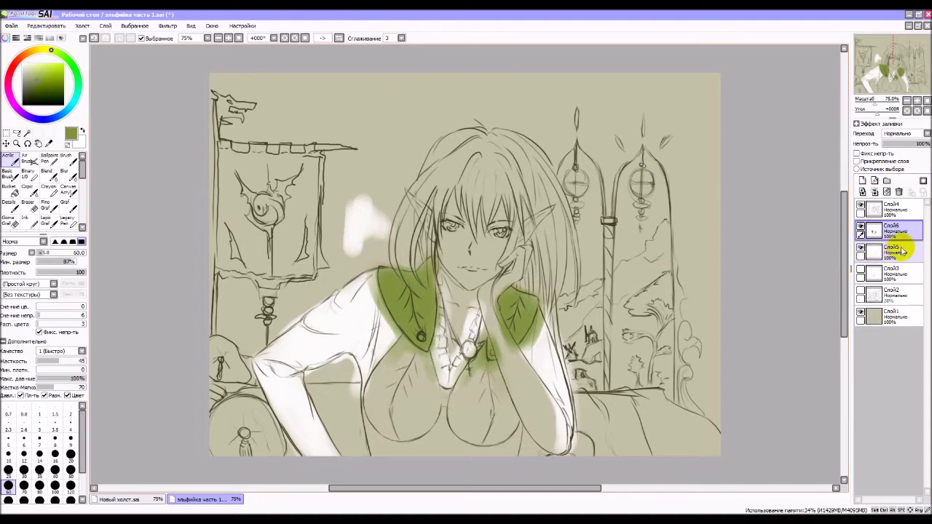
# Step: On a new layer above the green one, paint both chest sections of the bodice muted brown
pyautogui.click(863, 181)
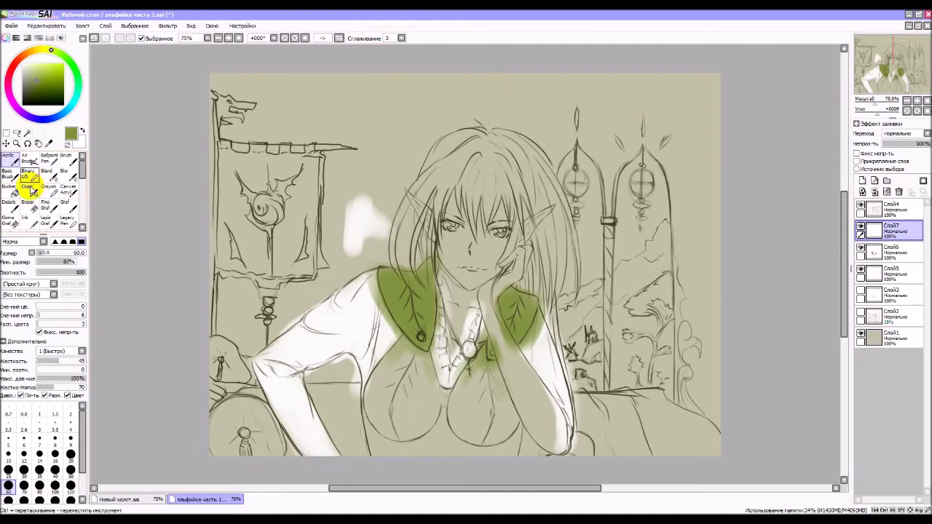
pyautogui.click(32, 82)
pyautogui.click(22, 57)
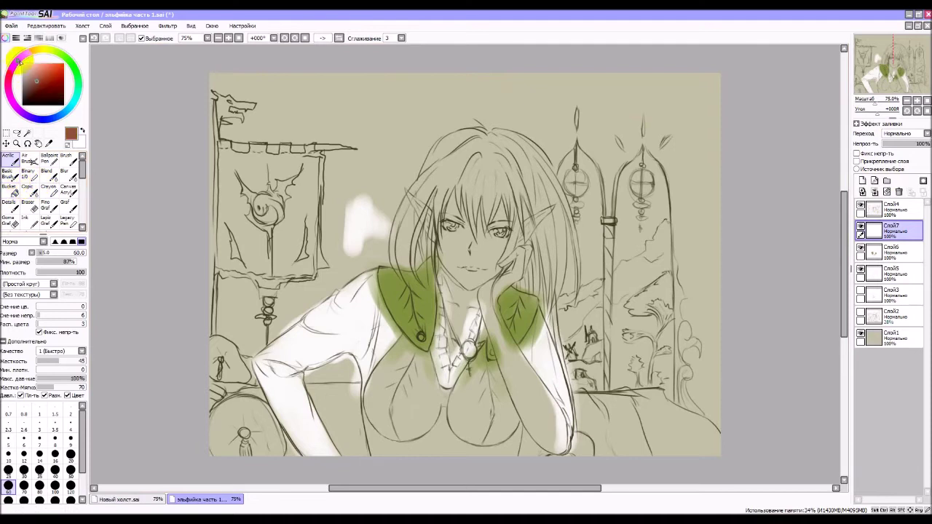
pyautogui.click(41, 86)
pyautogui.moveTo(41, 86); pyautogui.dragTo(36, 85)
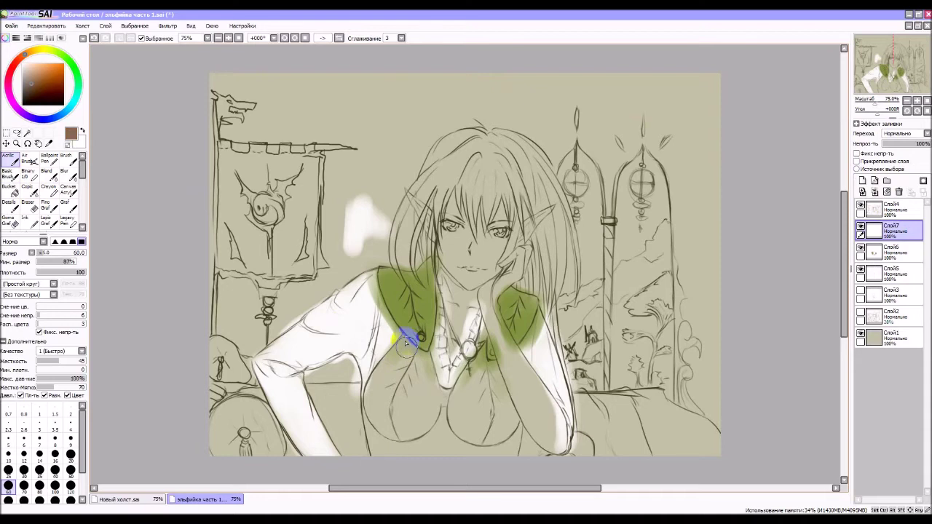
pyautogui.moveTo(411, 328)
pyautogui.mouseDown()
pyautogui.moveTo(371, 401)
pyautogui.moveTo(382, 375)
pyautogui.mouseUp()
pyautogui.moveTo(370, 408)
pyautogui.mouseDown()
pyautogui.moveTo(394, 432)
pyautogui.moveTo(422, 428)
pyautogui.moveTo(402, 434)
pyautogui.moveTo(385, 422)
pyautogui.moveTo(398, 365)
pyautogui.moveTo(383, 413)
pyautogui.moveTo(409, 347)
pyautogui.moveTo(380, 386)
pyautogui.moveTo(387, 381)
pyautogui.moveTo(394, 431)
pyautogui.moveTo(383, 424)
pyautogui.moveTo(411, 431)
pyautogui.moveTo(432, 414)
pyautogui.moveTo(416, 432)
pyautogui.moveTo(427, 417)
pyautogui.moveTo(392, 425)
pyautogui.moveTo(393, 409)
pyautogui.moveTo(420, 420)
pyautogui.moveTo(409, 434)
pyautogui.moveTo(426, 417)
pyautogui.moveTo(434, 380)
pyautogui.moveTo(429, 409)
pyautogui.moveTo(418, 360)
pyautogui.moveTo(416, 411)
pyautogui.mouseUp()
pyautogui.moveTo(418, 357)
pyautogui.mouseDown()
pyautogui.moveTo(405, 405)
pyautogui.moveTo(419, 354)
pyautogui.moveTo(409, 396)
pyautogui.moveTo(423, 360)
pyautogui.moveTo(434, 397)
pyautogui.moveTo(424, 375)
pyautogui.moveTo(427, 411)
pyautogui.moveTo(411, 435)
pyautogui.moveTo(417, 399)
pyautogui.moveTo(406, 419)
pyautogui.moveTo(414, 413)
pyautogui.moveTo(390, 424)
pyautogui.moveTo(366, 412)
pyautogui.moveTo(402, 435)
pyautogui.moveTo(430, 418)
pyautogui.moveTo(387, 421)
pyautogui.moveTo(412, 411)
pyautogui.moveTo(381, 407)
pyautogui.moveTo(413, 407)
pyautogui.moveTo(416, 423)
pyautogui.moveTo(434, 412)
pyautogui.moveTo(417, 434)
pyautogui.mouseUp()
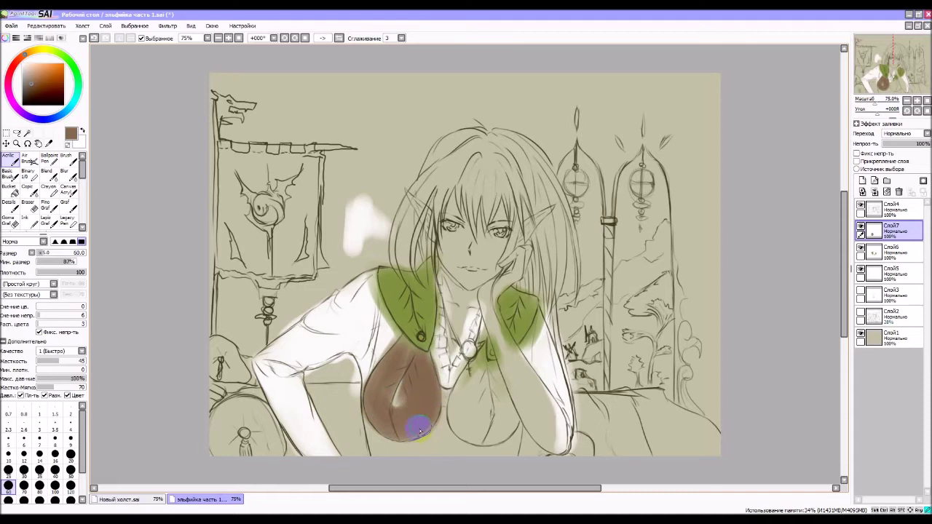
pyautogui.moveTo(487, 355)
pyautogui.mouseDown()
pyautogui.moveTo(454, 424)
pyautogui.moveTo(490, 439)
pyautogui.moveTo(518, 423)
pyautogui.moveTo(507, 436)
pyautogui.moveTo(510, 419)
pyautogui.moveTo(501, 433)
pyautogui.moveTo(478, 437)
pyautogui.moveTo(457, 416)
pyautogui.moveTo(464, 402)
pyautogui.moveTo(476, 431)
pyautogui.moveTo(477, 378)
pyautogui.moveTo(480, 429)
pyautogui.moveTo(464, 385)
pyautogui.moveTo(458, 405)
pyautogui.moveTo(483, 438)
pyautogui.moveTo(505, 428)
pyautogui.moveTo(478, 399)
pyautogui.moveTo(478, 407)
pyautogui.moveTo(491, 373)
pyautogui.moveTo(500, 398)
pyautogui.moveTo(492, 373)
pyautogui.moveTo(505, 411)
pyautogui.moveTo(492, 371)
pyautogui.moveTo(510, 432)
pyautogui.moveTo(467, 437)
pyautogui.moveTo(461, 430)
pyautogui.moveTo(501, 436)
pyautogui.moveTo(514, 421)
pyautogui.moveTo(497, 441)
pyautogui.moveTo(514, 425)
pyautogui.moveTo(466, 426)
pyautogui.moveTo(462, 402)
pyautogui.moveTo(459, 417)
pyautogui.moveTo(447, 395)
pyautogui.moveTo(445, 421)
pyautogui.moveTo(446, 394)
pyautogui.moveTo(439, 426)
pyautogui.mouseUp()
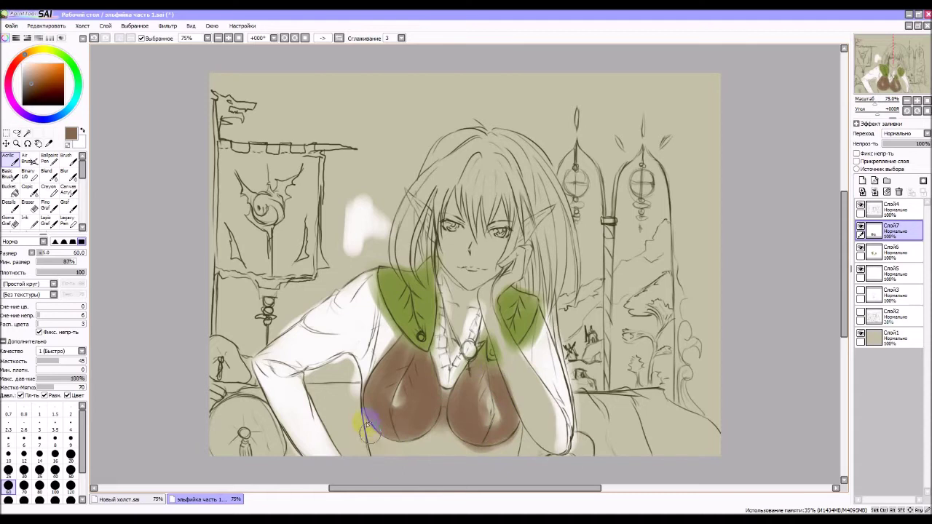
# Step: Paint the lower part of the bodice brown and fill in the gaps left in the chest sections
pyautogui.moveTo(371, 416); pyautogui.dragTo(378, 457)
pyautogui.moveTo(374, 418)
pyautogui.mouseDown()
pyautogui.moveTo(383, 451)
pyautogui.moveTo(367, 408)
pyautogui.moveTo(384, 470)
pyautogui.mouseUp()
pyautogui.moveTo(447, 431)
pyautogui.mouseDown()
pyautogui.moveTo(520, 437)
pyautogui.moveTo(505, 462)
pyautogui.moveTo(505, 430)
pyautogui.moveTo(498, 459)
pyautogui.moveTo(427, 443)
pyautogui.moveTo(441, 439)
pyautogui.moveTo(430, 451)
pyautogui.moveTo(443, 445)
pyautogui.moveTo(399, 453)
pyautogui.mouseUp()
pyautogui.moveTo(467, 451)
pyautogui.mouseDown()
pyautogui.moveTo(512, 444)
pyautogui.moveTo(489, 379)
pyautogui.moveTo(493, 402)
pyautogui.moveTo(488, 392)
pyautogui.moveTo(495, 387)
pyautogui.moveTo(504, 412)
pyautogui.moveTo(489, 375)
pyautogui.mouseUp()
pyautogui.moveTo(368, 389)
pyautogui.mouseDown()
pyautogui.moveTo(391, 392)
pyautogui.moveTo(404, 359)
pyautogui.moveTo(382, 401)
pyautogui.moveTo(401, 365)
pyautogui.moveTo(390, 404)
pyautogui.moveTo(406, 386)
pyautogui.moveTo(385, 430)
pyautogui.moveTo(454, 415)
pyautogui.moveTo(495, 428)
pyautogui.moveTo(486, 435)
pyautogui.moveTo(491, 375)
pyautogui.moveTo(481, 386)
pyautogui.moveTo(486, 415)
pyautogui.moveTo(489, 389)
pyautogui.moveTo(484, 425)
pyautogui.moveTo(493, 386)
pyautogui.moveTo(501, 413)
pyautogui.moveTo(493, 381)
pyautogui.moveTo(503, 420)
pyautogui.mouseUp()
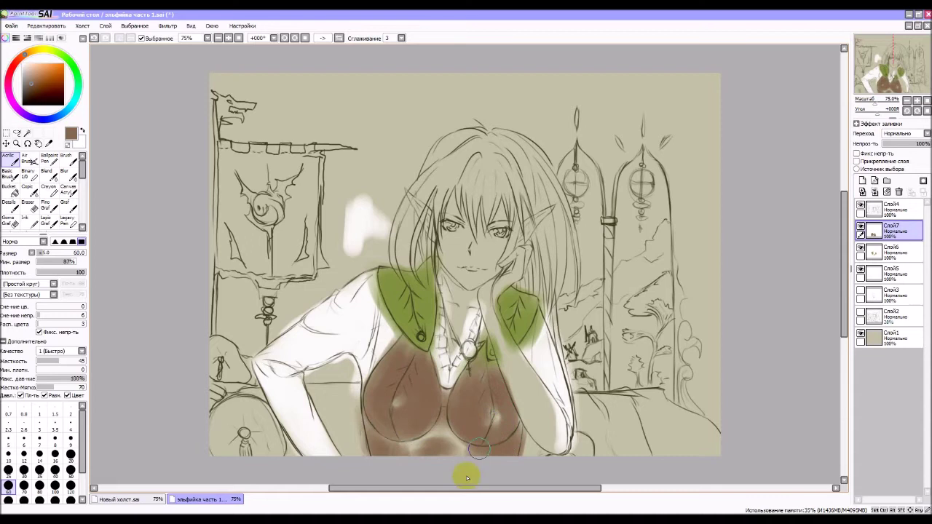
pyautogui.moveTo(407, 386); pyautogui.dragTo(397, 372)
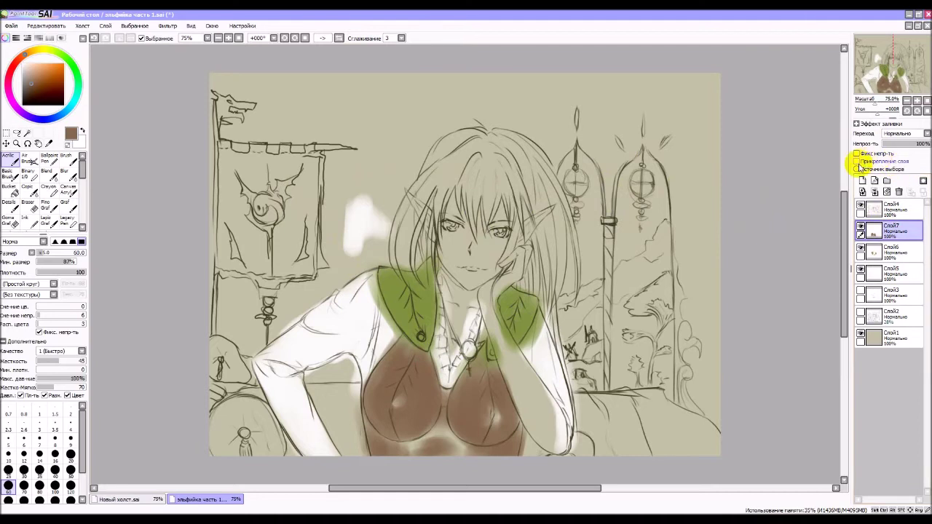
# Step: On a new layer above the brown one, paint the elf's raised forearm and hand light peach
pyautogui.click(863, 182)
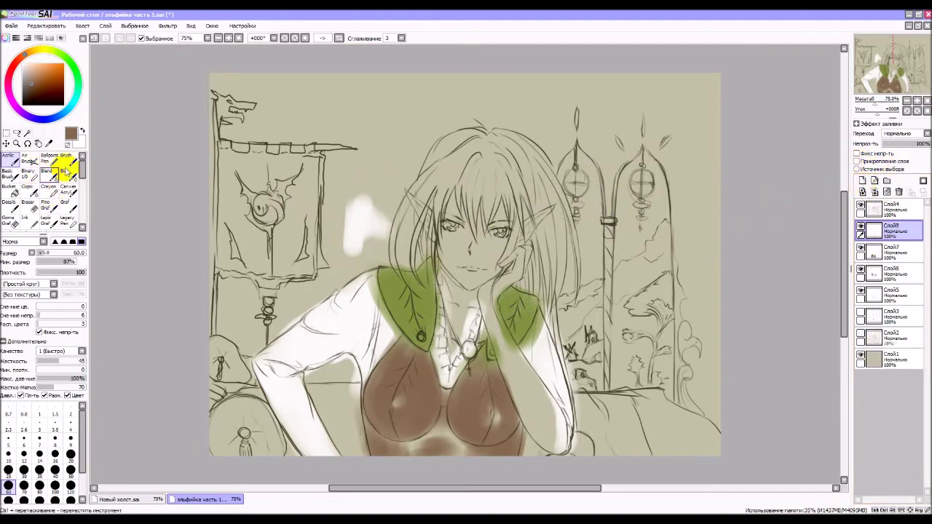
pyautogui.click(37, 65)
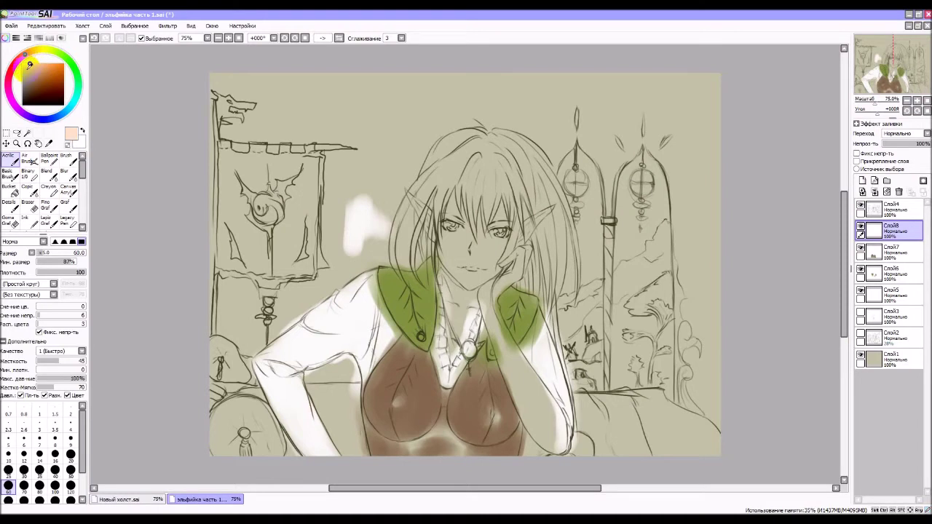
pyautogui.moveTo(493, 326)
pyautogui.mouseDown()
pyautogui.moveTo(490, 294)
pyautogui.moveTo(515, 374)
pyautogui.moveTo(499, 337)
pyautogui.moveTo(553, 424)
pyautogui.moveTo(503, 354)
pyautogui.moveTo(544, 439)
pyautogui.moveTo(510, 372)
pyautogui.moveTo(556, 449)
pyautogui.moveTo(540, 414)
pyautogui.moveTo(532, 415)
pyautogui.moveTo(555, 435)
pyautogui.moveTo(552, 416)
pyautogui.moveTo(559, 444)
pyautogui.moveTo(532, 384)
pyautogui.moveTo(548, 403)
pyautogui.moveTo(556, 445)
pyautogui.moveTo(534, 423)
pyautogui.moveTo(539, 432)
pyautogui.moveTo(504, 342)
pyautogui.moveTo(500, 286)
pyautogui.moveTo(491, 301)
pyautogui.moveTo(522, 255)
pyautogui.moveTo(516, 271)
pyautogui.moveTo(522, 255)
pyautogui.moveTo(499, 276)
pyautogui.mouseUp()
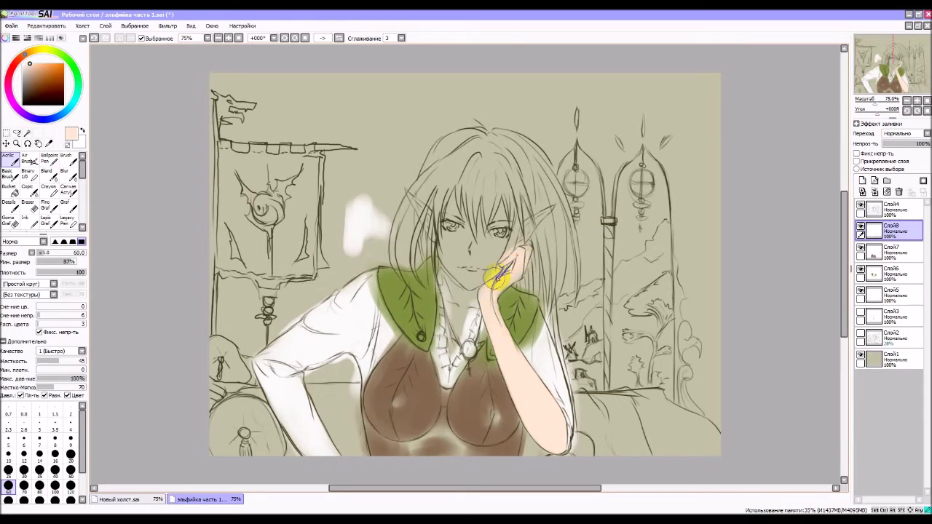
# Step: With a size 20 brush, paint the raised hand's fingers, the ear above them and the adjoining cheek light peach
pyautogui.click(40, 440)
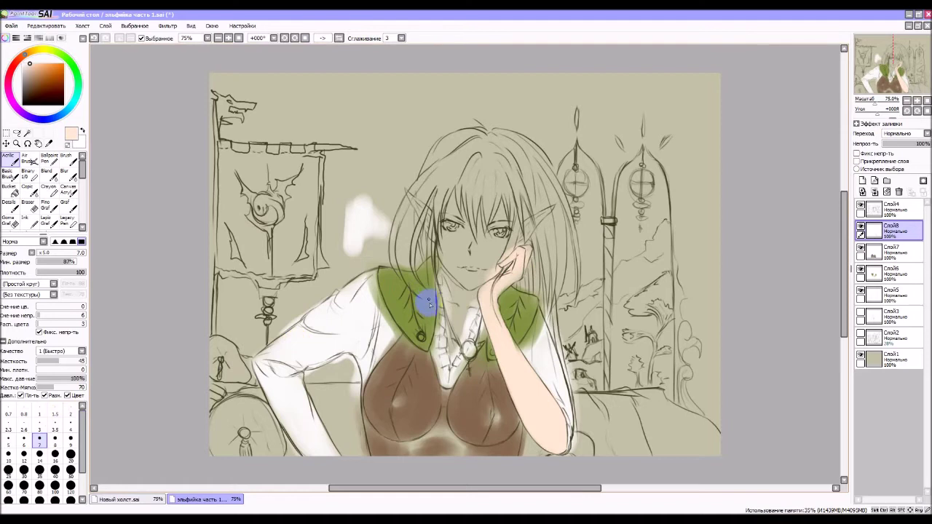
pyautogui.click(39, 454)
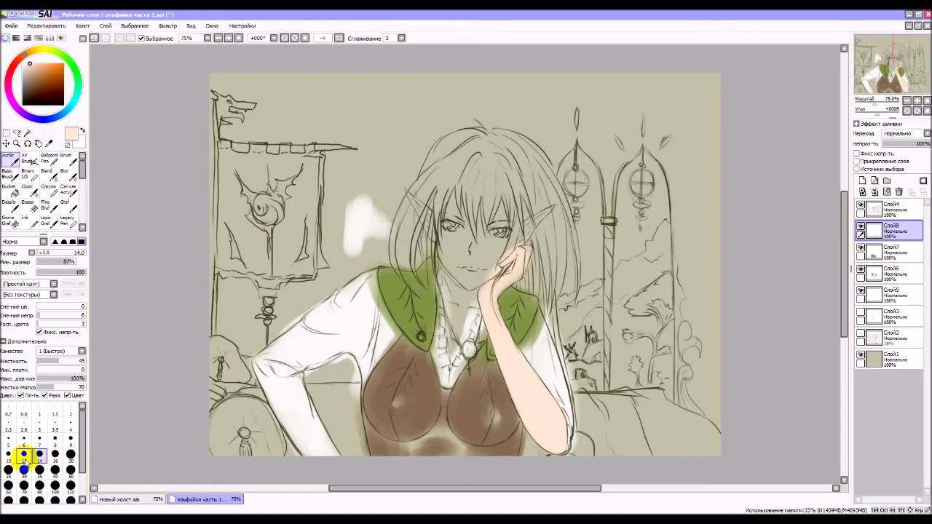
pyautogui.click(71, 454)
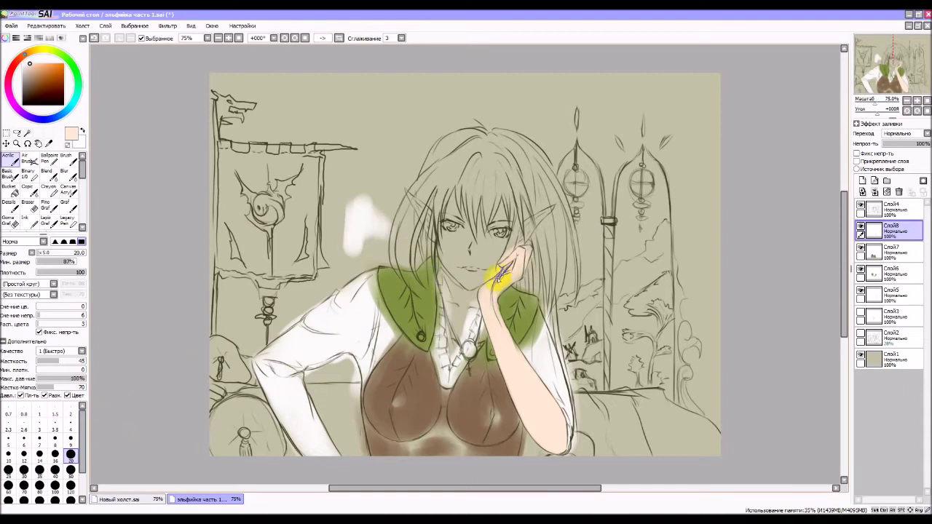
pyautogui.moveTo(500, 277)
pyautogui.mouseDown()
pyautogui.moveTo(524, 255)
pyautogui.moveTo(517, 280)
pyautogui.moveTo(491, 303)
pyautogui.moveTo(526, 248)
pyautogui.mouseUp()
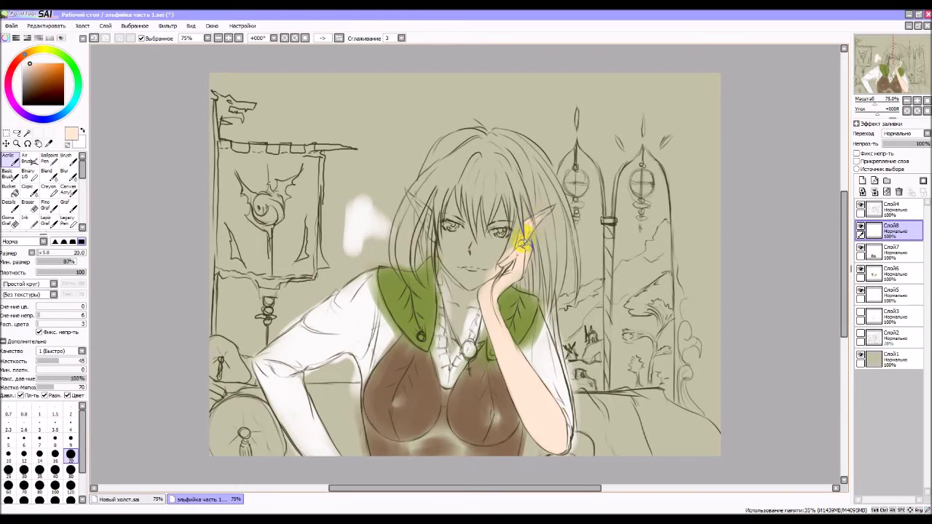
pyautogui.moveTo(524, 242)
pyautogui.mouseDown()
pyautogui.moveTo(554, 208)
pyautogui.moveTo(499, 262)
pyautogui.mouseUp()
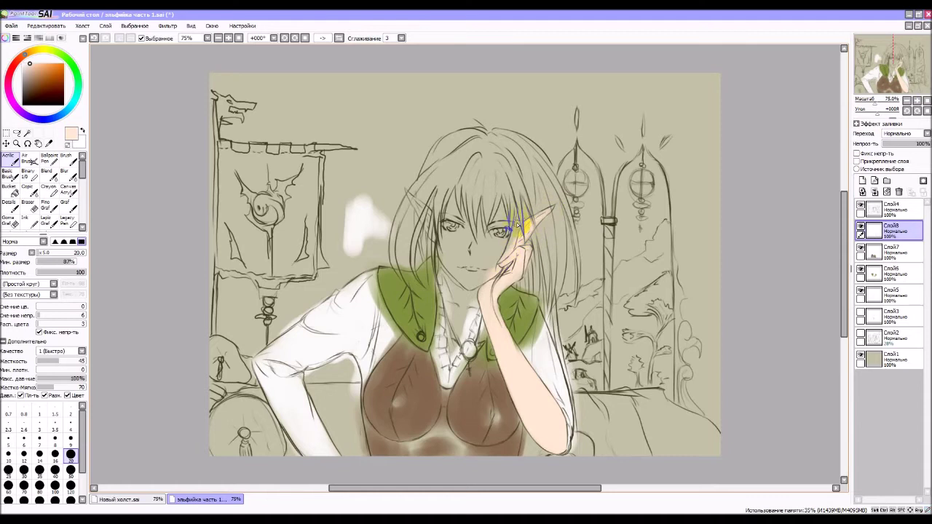
pyautogui.moveTo(517, 225)
pyautogui.mouseDown()
pyautogui.moveTo(498, 277)
pyautogui.moveTo(502, 269)
pyautogui.moveTo(486, 289)
pyautogui.moveTo(503, 252)
pyautogui.moveTo(483, 285)
pyautogui.mouseUp()
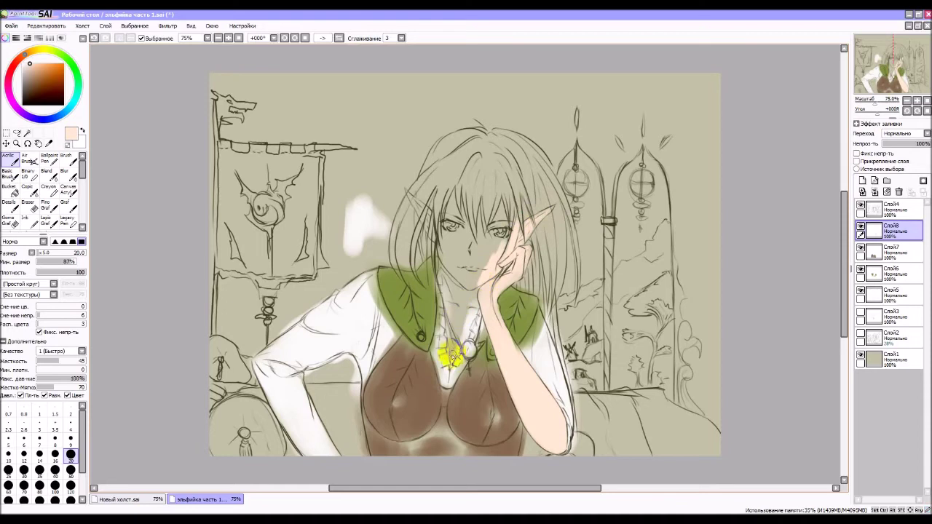
# Step: Paint the skin inside the neckline, the neck and the face light peach up to the fringe
pyautogui.moveTo(453, 355); pyautogui.dragTo(452, 351)
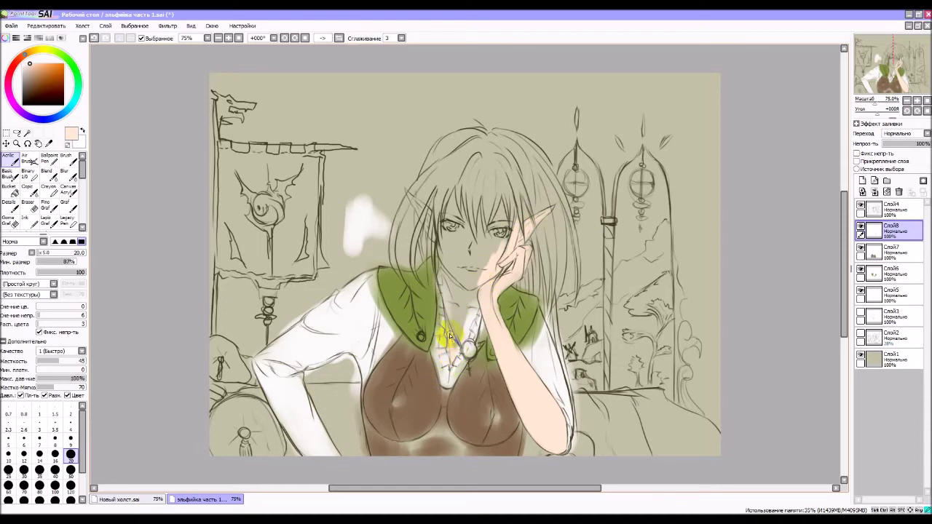
pyautogui.moveTo(457, 353); pyautogui.dragTo(473, 318)
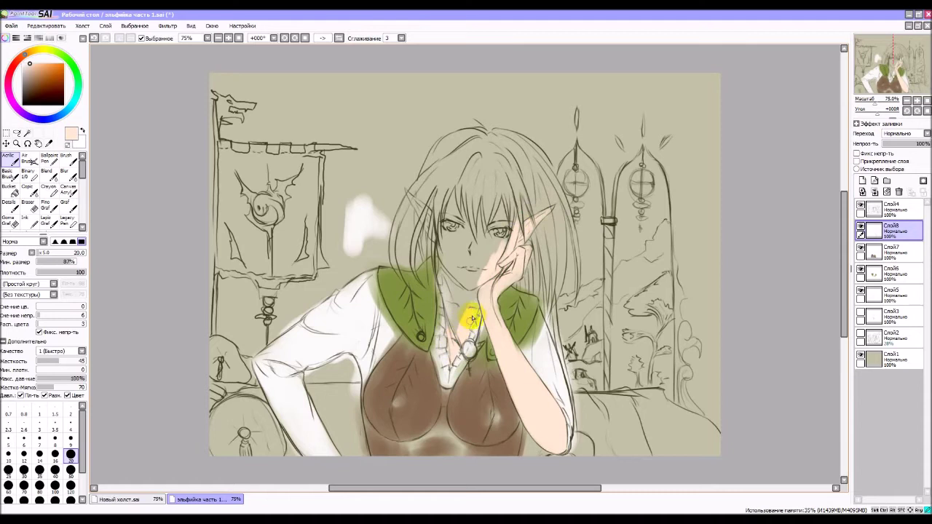
pyautogui.moveTo(478, 286)
pyautogui.mouseDown()
pyautogui.moveTo(452, 332)
pyautogui.moveTo(451, 317)
pyautogui.moveTo(450, 353)
pyautogui.moveTo(443, 288)
pyautogui.moveTo(448, 311)
pyautogui.moveTo(445, 293)
pyautogui.moveTo(458, 306)
pyautogui.moveTo(462, 287)
pyautogui.moveTo(467, 305)
pyautogui.moveTo(492, 289)
pyautogui.moveTo(492, 323)
pyautogui.moveTo(509, 276)
pyautogui.moveTo(482, 281)
pyautogui.mouseUp()
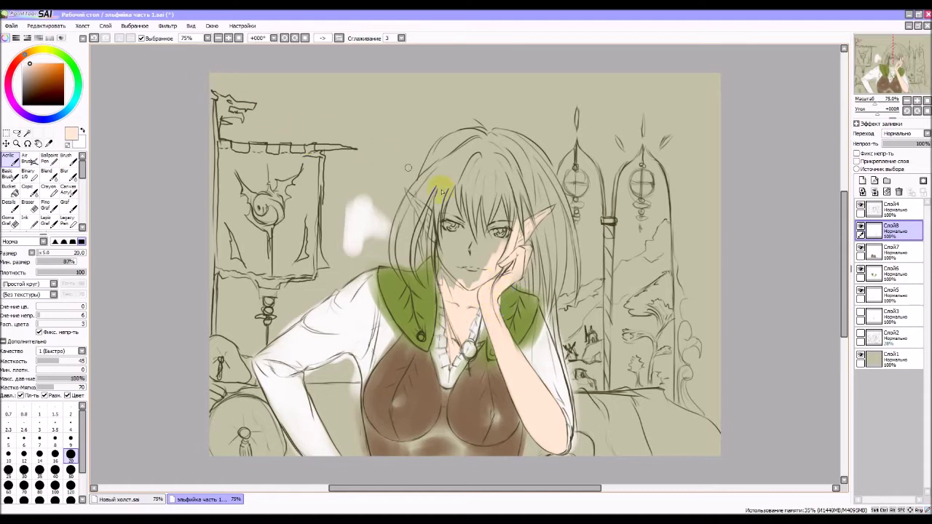
pyautogui.moveTo(468, 318)
pyautogui.mouseDown()
pyautogui.moveTo(451, 274)
pyautogui.moveTo(448, 290)
pyautogui.moveTo(440, 283)
pyautogui.moveTo(442, 264)
pyautogui.moveTo(449, 287)
pyautogui.moveTo(454, 265)
pyautogui.moveTo(453, 284)
pyautogui.moveTo(471, 268)
pyautogui.moveTo(466, 303)
pyautogui.moveTo(456, 303)
pyautogui.moveTo(488, 246)
pyautogui.moveTo(478, 274)
pyautogui.moveTo(461, 284)
pyautogui.moveTo(444, 252)
pyautogui.mouseUp()
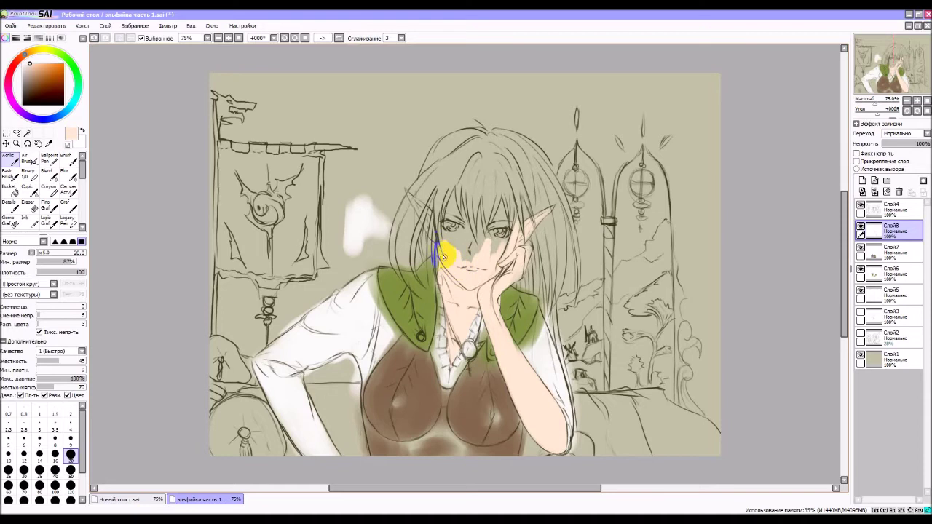
pyautogui.moveTo(443, 217)
pyautogui.mouseDown()
pyautogui.moveTo(477, 256)
pyautogui.moveTo(455, 192)
pyautogui.moveTo(474, 248)
pyautogui.moveTo(465, 241)
pyautogui.moveTo(482, 251)
pyautogui.moveTo(480, 235)
pyautogui.moveTo(491, 270)
pyautogui.moveTo(507, 229)
pyautogui.moveTo(502, 214)
pyautogui.mouseUp()
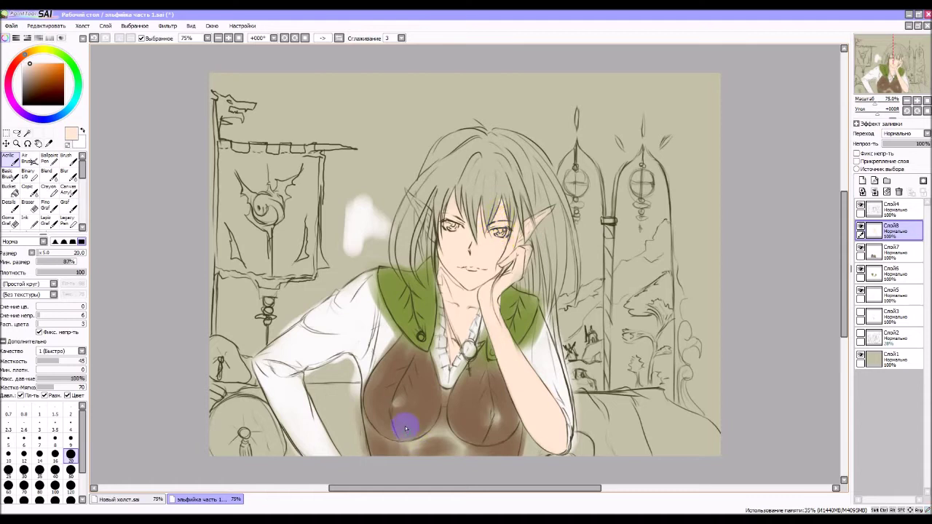
# Step: Paint both upper arms, the lowered forearm and the remaining parts of the pointed ears light peach
pyautogui.click(410, 339)
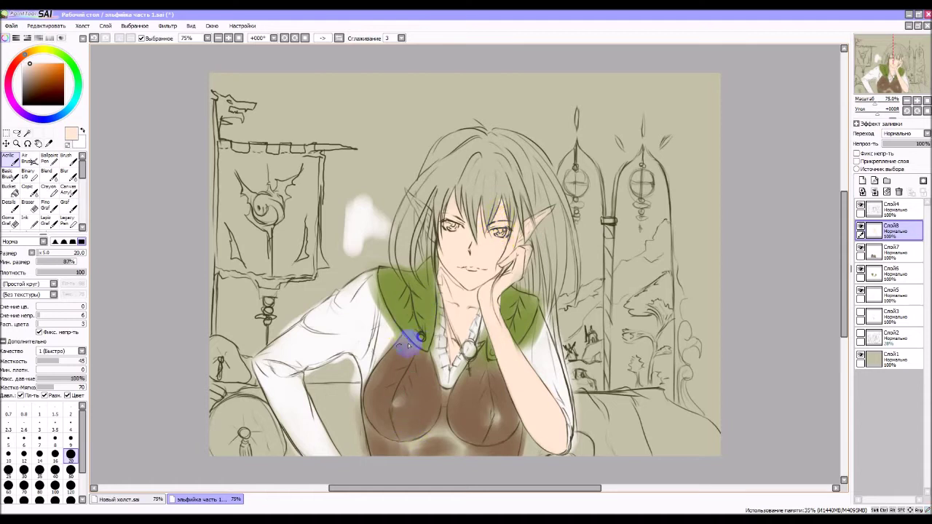
pyautogui.click(516, 350)
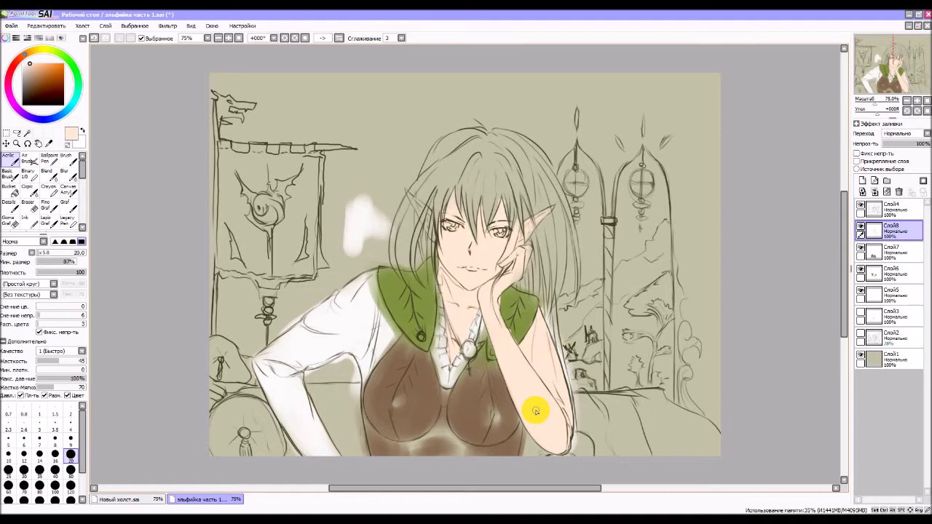
pyautogui.moveTo(295, 414)
pyautogui.mouseDown()
pyautogui.moveTo(297, 441)
pyautogui.moveTo(312, 452)
pyautogui.moveTo(303, 433)
pyautogui.moveTo(337, 456)
pyautogui.moveTo(310, 423)
pyautogui.moveTo(300, 400)
pyautogui.moveTo(323, 440)
pyautogui.moveTo(296, 378)
pyautogui.moveTo(295, 414)
pyautogui.moveTo(285, 395)
pyautogui.moveTo(293, 426)
pyautogui.moveTo(274, 398)
pyautogui.moveTo(293, 428)
pyautogui.mouseUp()
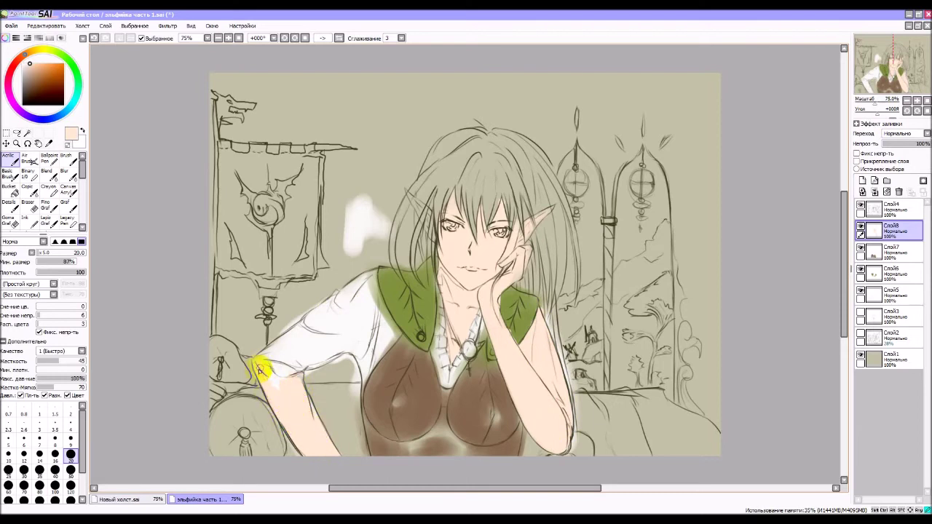
pyautogui.moveTo(260, 370)
pyautogui.mouseDown()
pyautogui.moveTo(283, 399)
pyautogui.moveTo(277, 375)
pyautogui.moveTo(286, 392)
pyautogui.moveTo(294, 374)
pyautogui.moveTo(296, 391)
pyautogui.moveTo(283, 401)
pyautogui.moveTo(265, 385)
pyautogui.moveTo(263, 370)
pyautogui.moveTo(281, 362)
pyautogui.moveTo(366, 398)
pyautogui.moveTo(353, 379)
pyautogui.moveTo(287, 354)
pyautogui.moveTo(286, 370)
pyautogui.moveTo(258, 362)
pyautogui.moveTo(305, 327)
pyautogui.moveTo(267, 356)
pyautogui.moveTo(307, 339)
pyautogui.moveTo(289, 366)
pyautogui.moveTo(313, 357)
pyautogui.moveTo(295, 372)
pyautogui.moveTo(341, 350)
pyautogui.moveTo(354, 339)
pyautogui.moveTo(307, 364)
pyautogui.moveTo(333, 353)
pyautogui.moveTo(321, 344)
pyautogui.moveTo(335, 334)
pyautogui.moveTo(311, 338)
pyautogui.moveTo(332, 309)
pyautogui.moveTo(323, 310)
pyautogui.moveTo(317, 327)
pyautogui.moveTo(343, 285)
pyautogui.moveTo(339, 294)
pyautogui.moveTo(369, 280)
pyautogui.moveTo(343, 313)
pyautogui.moveTo(358, 319)
pyautogui.moveTo(337, 328)
pyautogui.moveTo(357, 333)
pyautogui.moveTo(328, 318)
pyautogui.moveTo(359, 342)
pyautogui.moveTo(337, 347)
pyautogui.moveTo(354, 337)
pyautogui.moveTo(365, 377)
pyautogui.moveTo(373, 342)
pyautogui.moveTo(368, 357)
pyautogui.moveTo(391, 336)
pyautogui.moveTo(363, 318)
pyautogui.moveTo(365, 337)
pyautogui.moveTo(382, 331)
pyautogui.moveTo(378, 306)
pyautogui.moveTo(378, 326)
pyautogui.moveTo(396, 334)
pyautogui.moveTo(384, 340)
pyautogui.moveTo(392, 329)
pyautogui.moveTo(373, 276)
pyautogui.moveTo(397, 331)
pyautogui.moveTo(356, 304)
pyautogui.mouseUp()
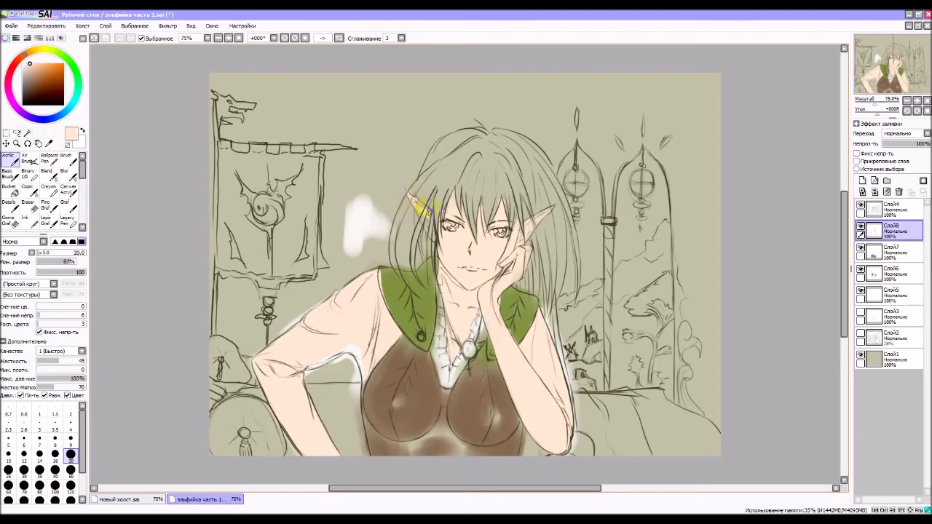
pyautogui.moveTo(428, 215); pyautogui.dragTo(442, 236)
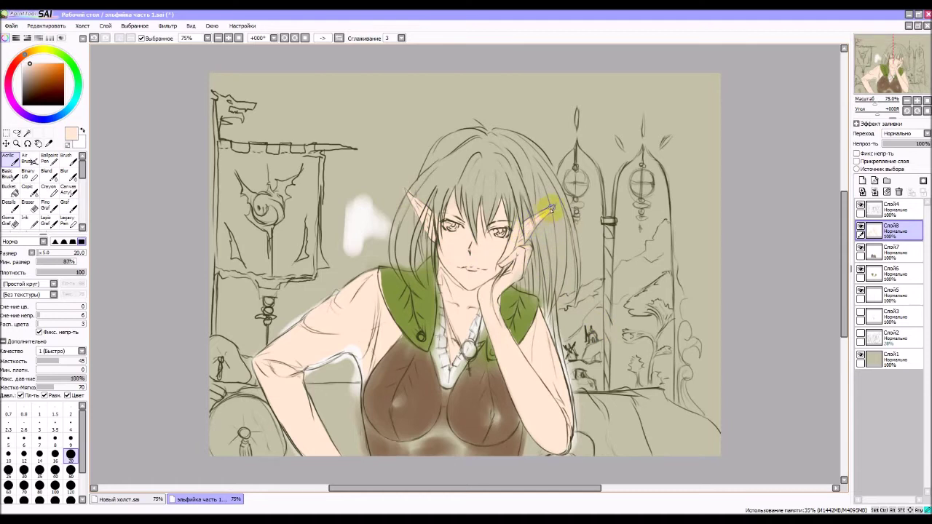
pyautogui.moveTo(551, 208); pyautogui.dragTo(522, 235)
pyautogui.click(501, 298)
pyautogui.click(491, 356)
pyautogui.click(502, 386)
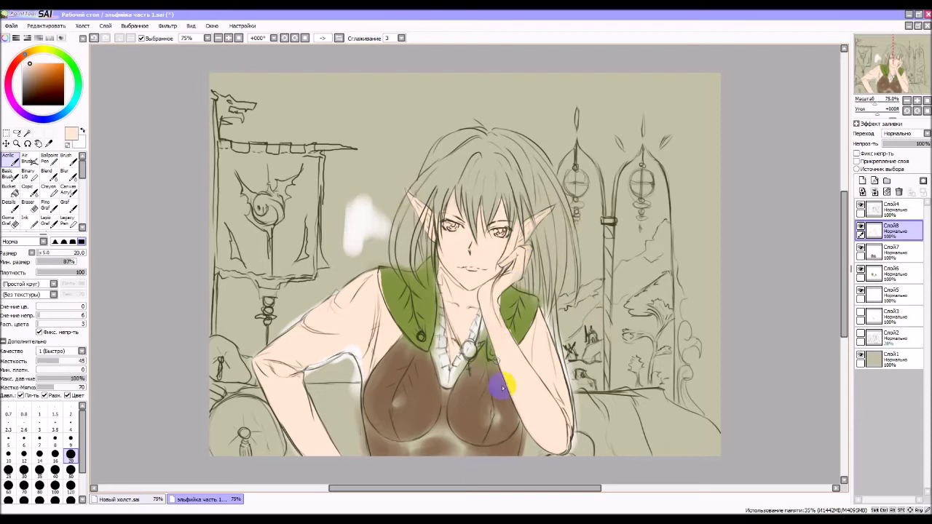
pyautogui.click(410, 311)
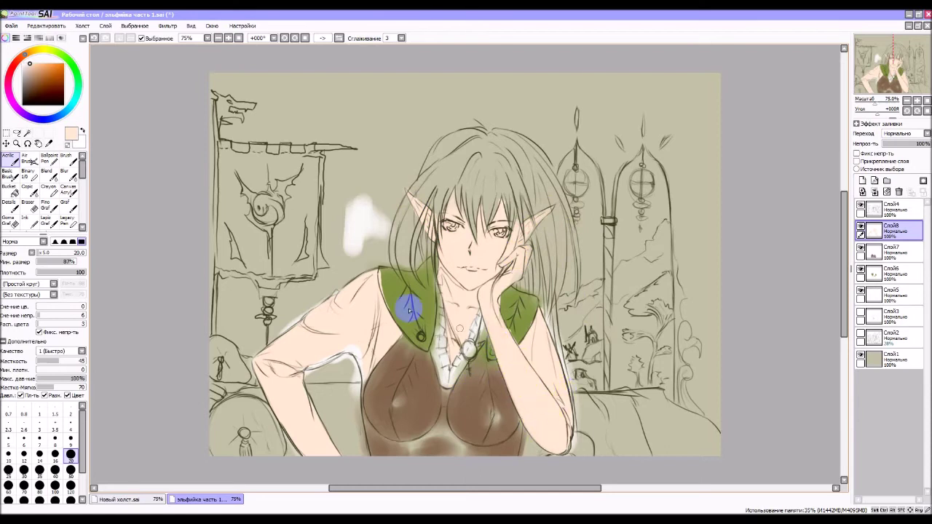
# Step: Erase the excess peach along the collar beside the raised arm with a size 20 eraser
pyautogui.click(29, 203)
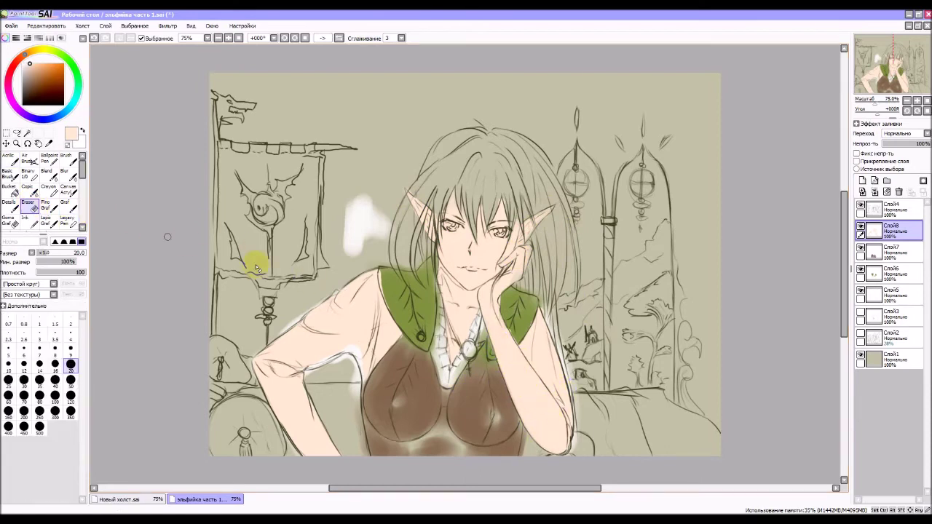
pyautogui.click(518, 333)
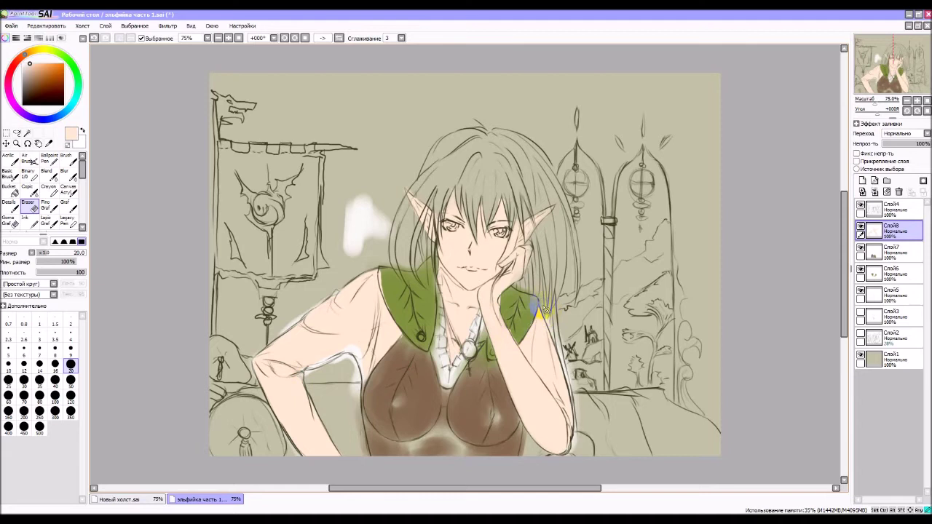
pyautogui.click(515, 325)
pyautogui.moveTo(514, 328)
pyautogui.mouseDown()
pyautogui.moveTo(519, 343)
pyautogui.moveTo(506, 306)
pyautogui.mouseUp()
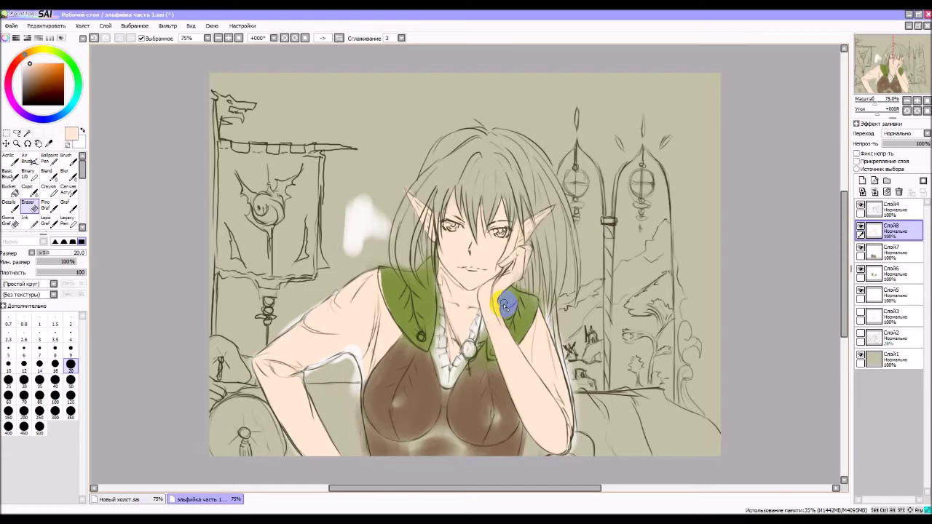
pyautogui.moveTo(505, 299); pyautogui.dragTo(513, 328)
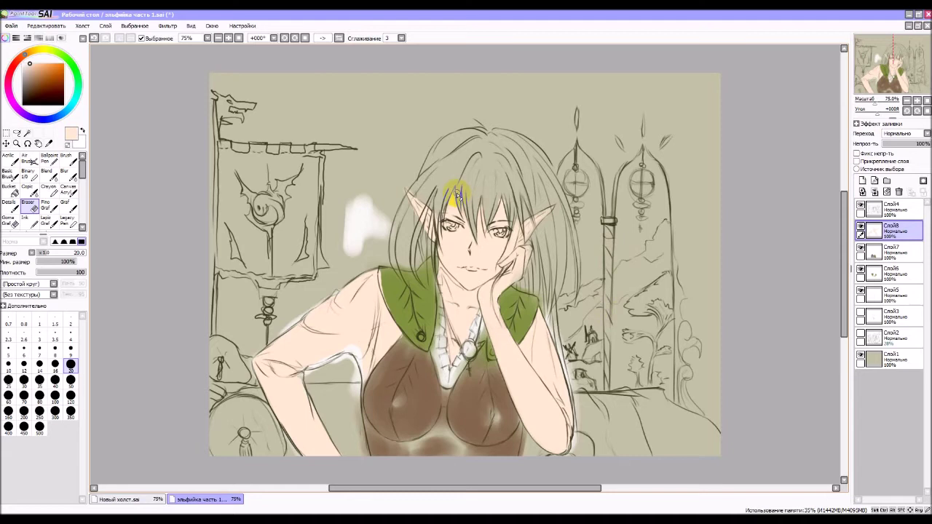
# Step: On a new layer above the skin layer, start painting the hair light blue with the fringe and a side strand
pyautogui.click(863, 181)
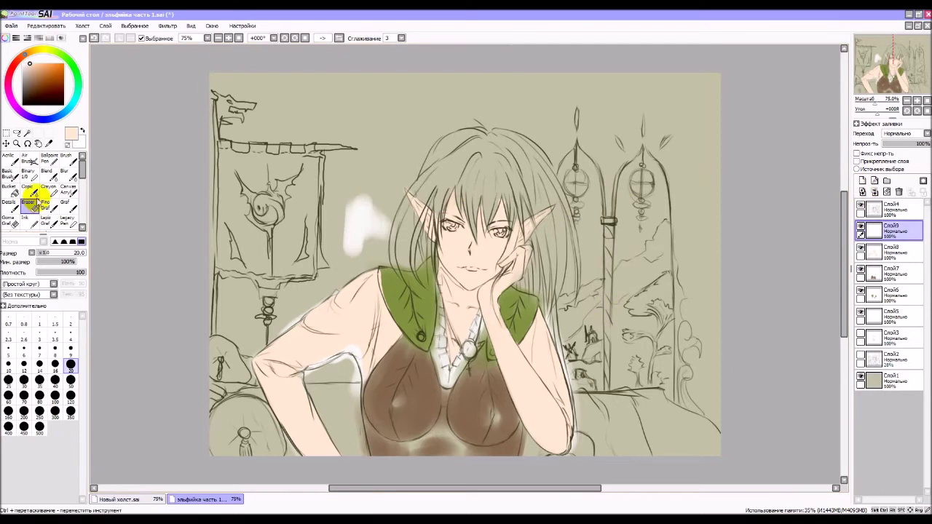
pyautogui.click(33, 198)
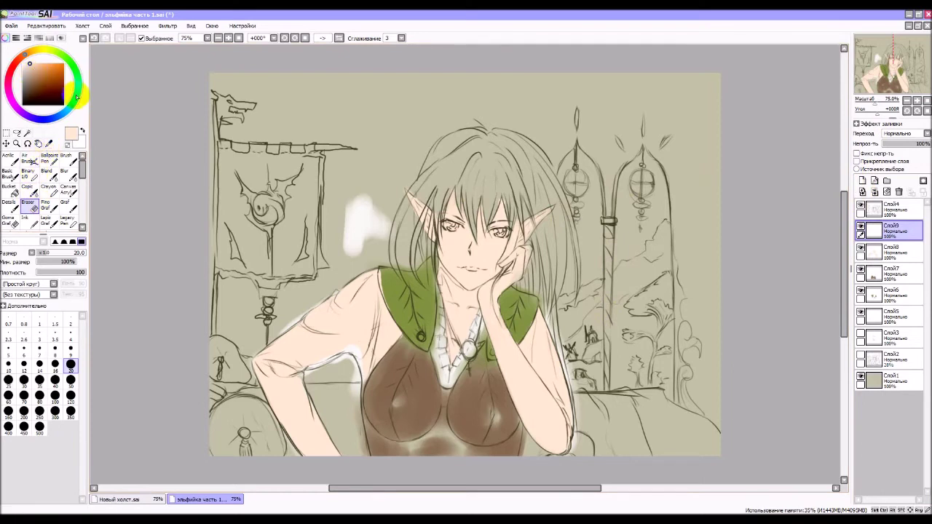
pyautogui.click(78, 96)
pyautogui.moveTo(78, 97); pyautogui.dragTo(64, 116)
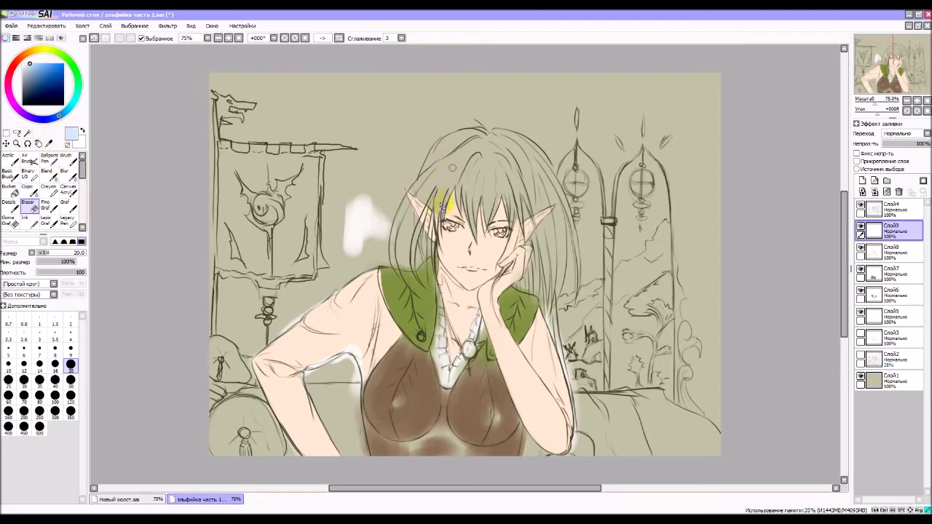
pyautogui.click(13, 163)
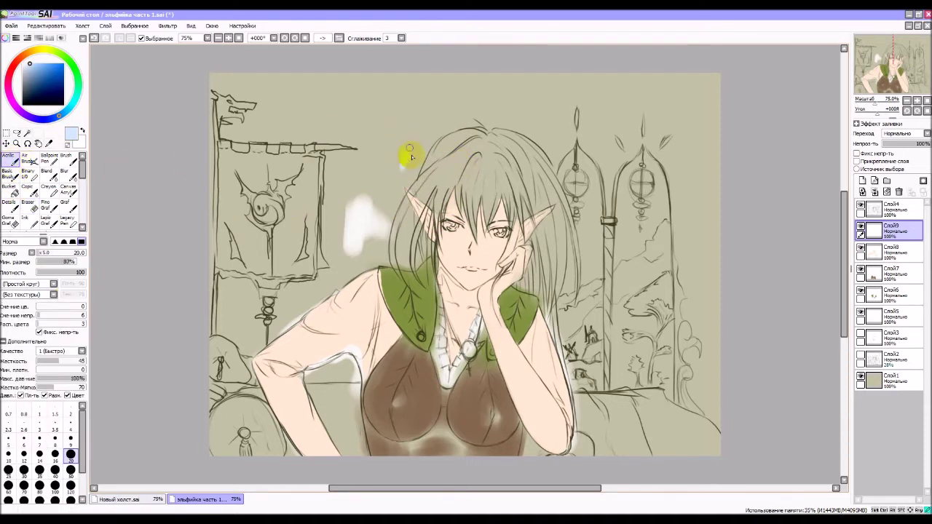
pyautogui.moveTo(402, 166); pyautogui.dragTo(421, 143)
pyautogui.moveTo(445, 172)
pyautogui.mouseDown()
pyautogui.moveTo(440, 217)
pyautogui.moveTo(456, 167)
pyautogui.moveTo(446, 189)
pyautogui.moveTo(456, 171)
pyautogui.moveTo(450, 197)
pyautogui.moveTo(448, 181)
pyautogui.moveTo(464, 171)
pyautogui.moveTo(473, 233)
pyautogui.moveTo(485, 181)
pyautogui.moveTo(474, 161)
pyautogui.moveTo(446, 188)
pyautogui.mouseUp()
pyautogui.moveTo(421, 229)
pyautogui.mouseDown()
pyautogui.moveTo(414, 267)
pyautogui.moveTo(422, 279)
pyautogui.moveTo(415, 245)
pyautogui.moveTo(416, 269)
pyautogui.moveTo(413, 263)
pyautogui.moveTo(421, 282)
pyautogui.moveTo(413, 232)
pyautogui.moveTo(439, 191)
pyautogui.moveTo(410, 224)
pyautogui.mouseUp()
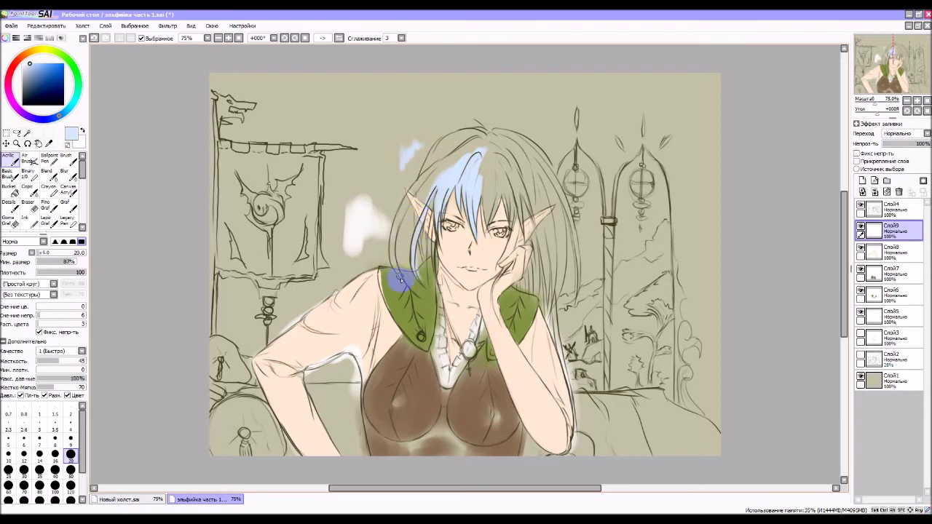
# Step: Paint the long hair strands around the ear on the lowered arm's side light blue
pyautogui.moveTo(397, 270)
pyautogui.mouseDown()
pyautogui.moveTo(397, 223)
pyautogui.moveTo(397, 235)
pyautogui.moveTo(428, 175)
pyautogui.moveTo(405, 206)
pyautogui.moveTo(433, 171)
pyautogui.moveTo(413, 192)
pyautogui.moveTo(466, 145)
pyautogui.moveTo(426, 176)
pyautogui.moveTo(432, 163)
pyautogui.moveTo(420, 197)
pyautogui.moveTo(443, 167)
pyautogui.moveTo(416, 224)
pyautogui.mouseUp()
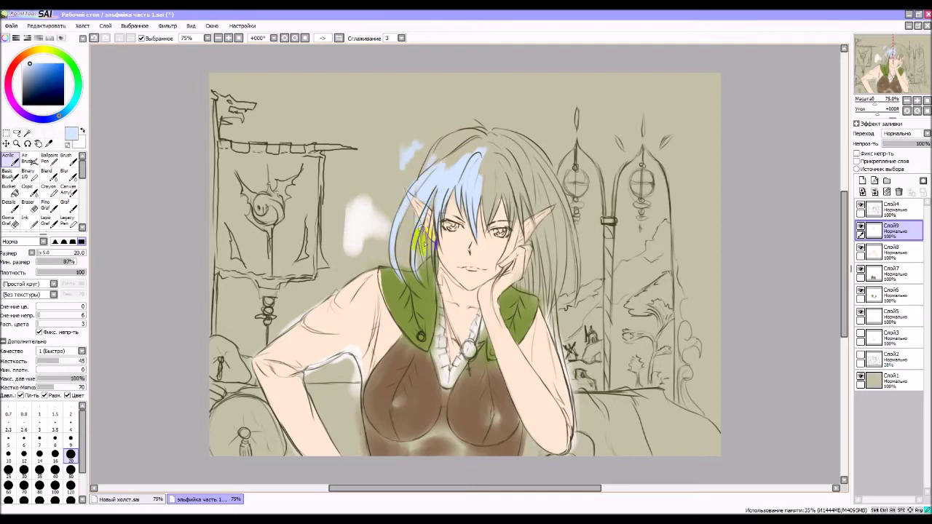
pyautogui.moveTo(424, 240)
pyautogui.mouseDown()
pyautogui.moveTo(415, 213)
pyautogui.moveTo(432, 270)
pyautogui.mouseUp()
pyautogui.moveTo(433, 219); pyautogui.dragTo(436, 272)
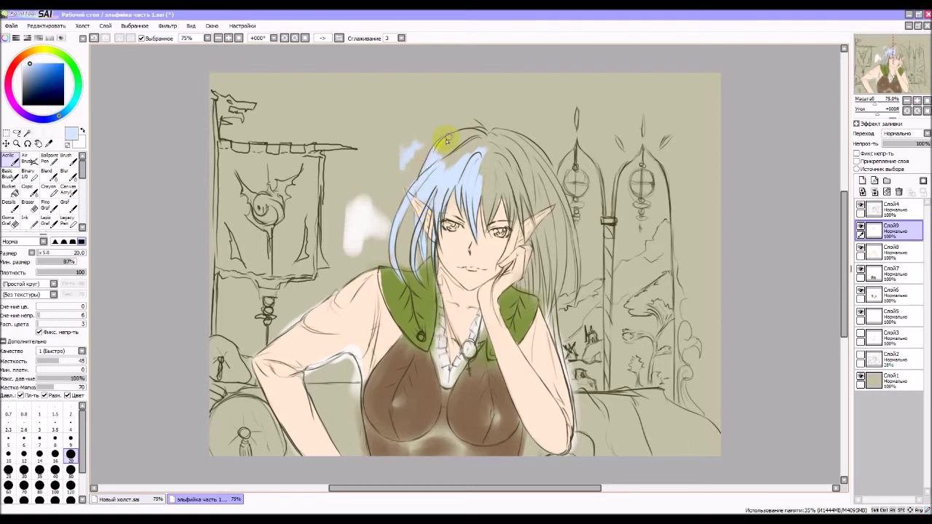
# Step: Paint the crown, the rest of the fringe and the long strands behind the raised hand and arm light blue
pyautogui.moveTo(434, 150); pyautogui.dragTo(474, 129)
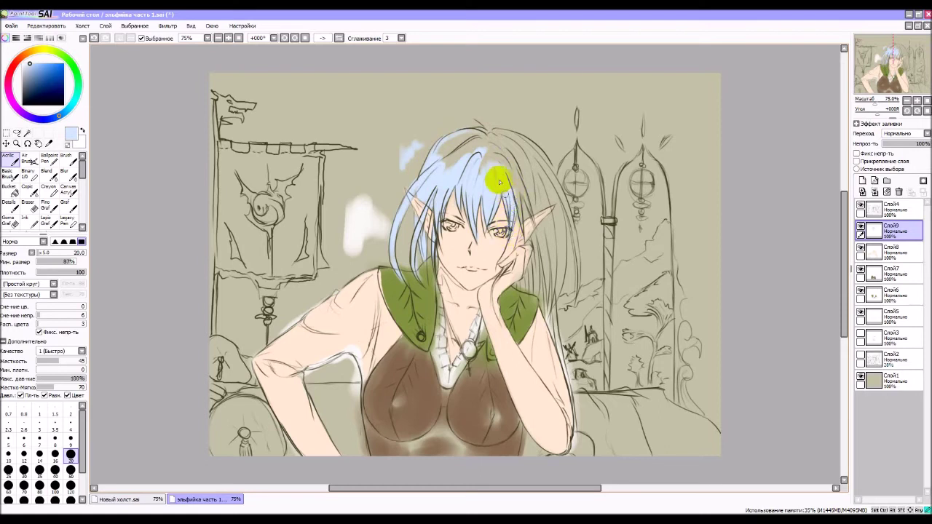
pyautogui.moveTo(479, 171)
pyautogui.mouseDown()
pyautogui.moveTo(506, 161)
pyautogui.moveTo(493, 156)
pyautogui.moveTo(514, 205)
pyautogui.mouseUp()
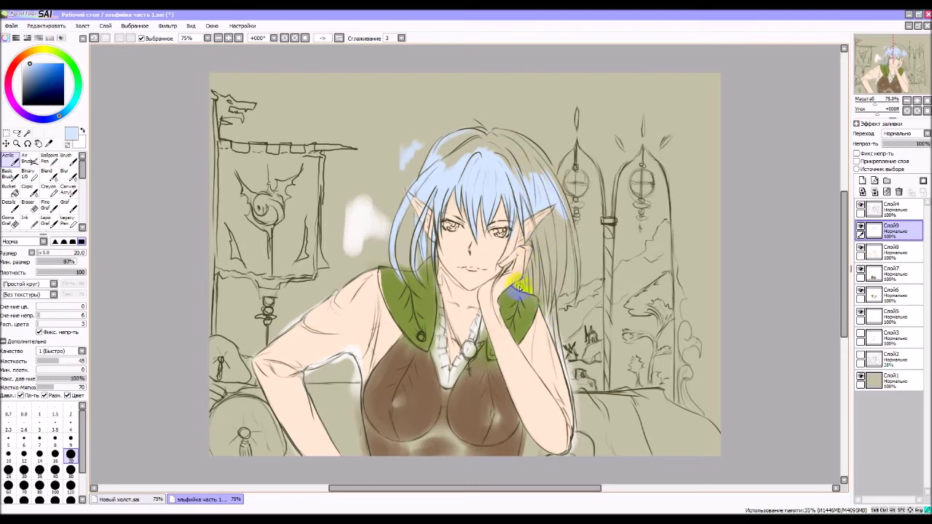
pyautogui.moveTo(528, 280)
pyautogui.mouseDown()
pyautogui.moveTo(531, 260)
pyautogui.moveTo(526, 287)
pyautogui.mouseUp()
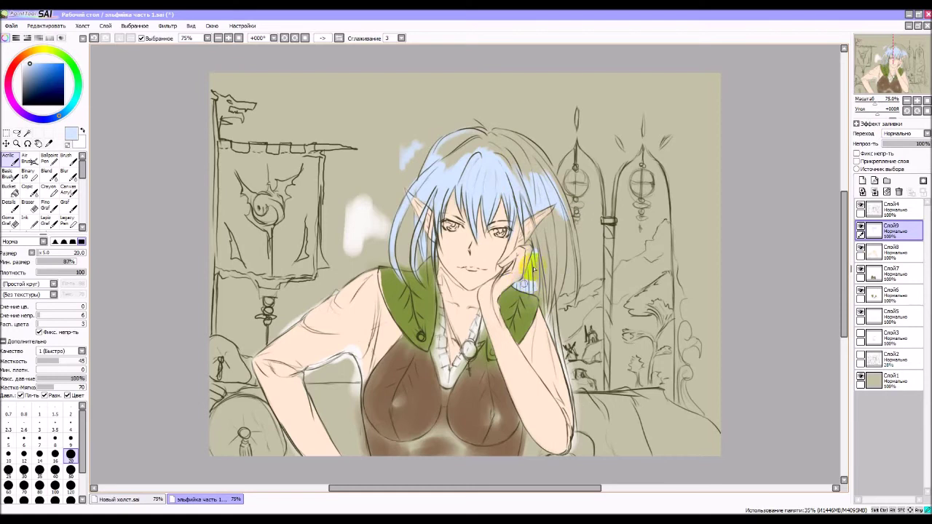
pyautogui.moveTo(541, 288); pyautogui.dragTo(544, 313)
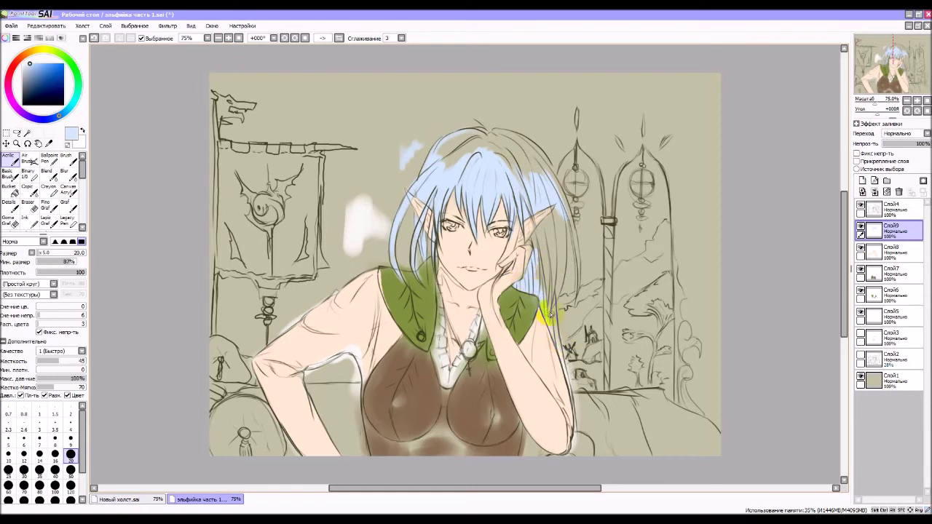
pyautogui.moveTo(551, 320)
pyautogui.mouseDown()
pyautogui.moveTo(573, 437)
pyautogui.moveTo(569, 383)
pyautogui.moveTo(570, 424)
pyautogui.moveTo(570, 412)
pyautogui.moveTo(563, 436)
pyautogui.moveTo(526, 446)
pyautogui.mouseUp()
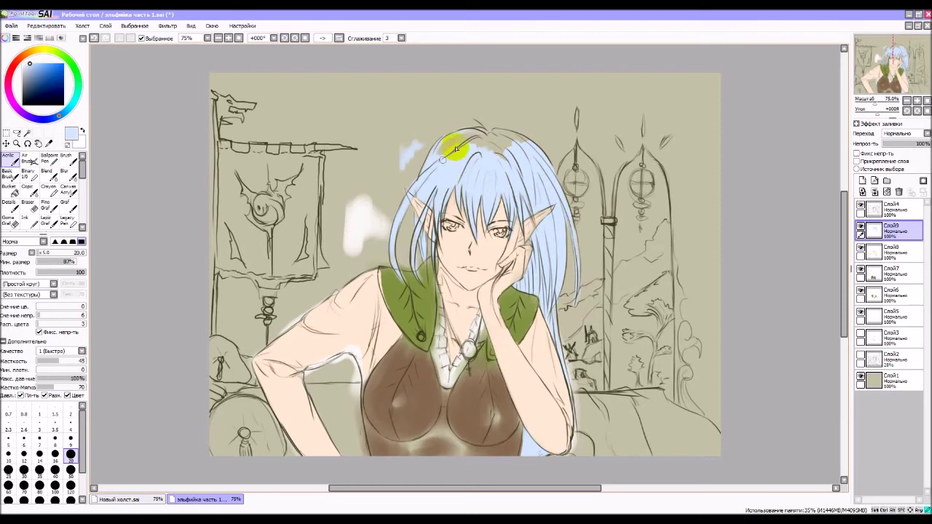
pyautogui.moveTo(453, 146); pyautogui.dragTo(485, 142)
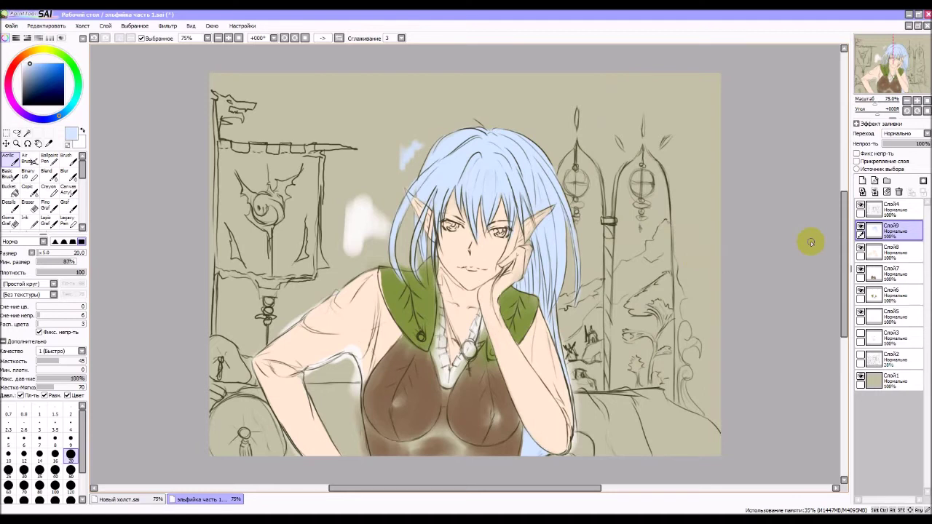
# Step: Add light cyan and pale yellow strands over the blue hair, each colour on its own new layer
pyautogui.click(863, 180)
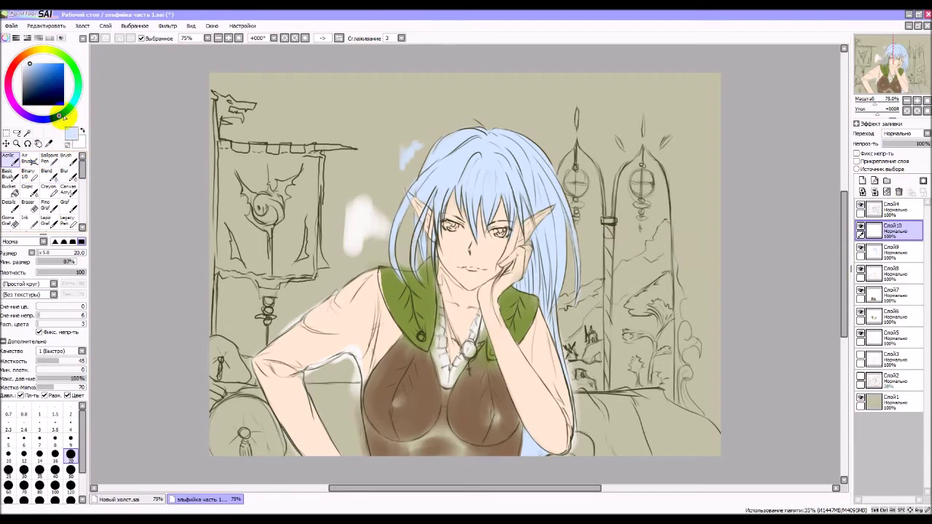
pyautogui.moveTo(59, 116); pyautogui.dragTo(65, 112)
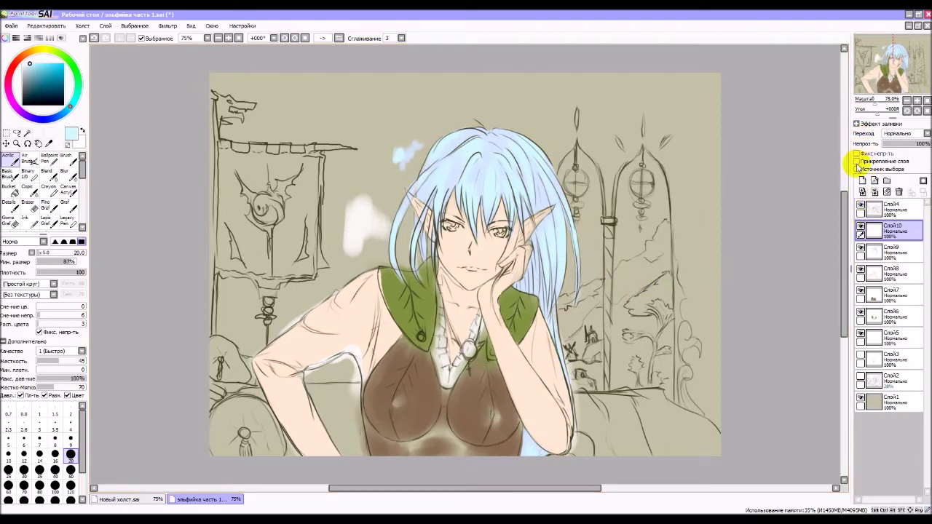
pyautogui.click(862, 182)
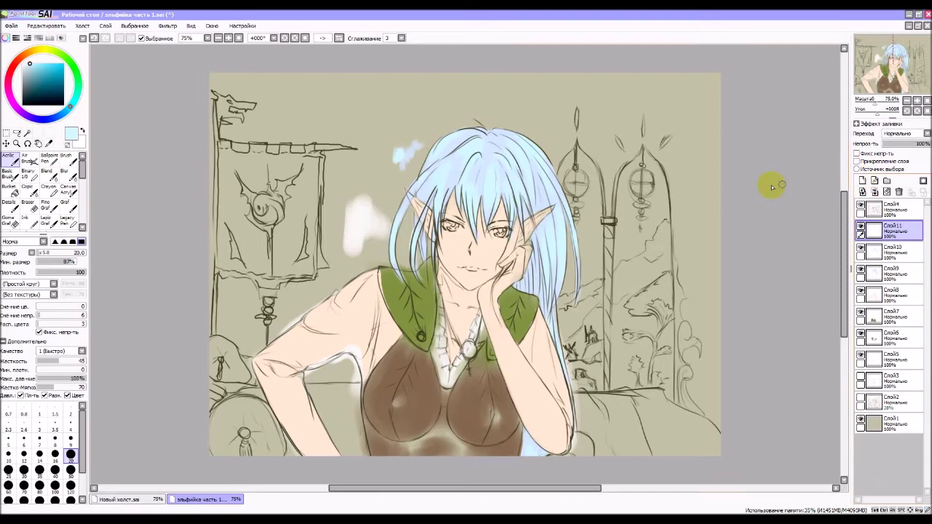
pyautogui.click(42, 49)
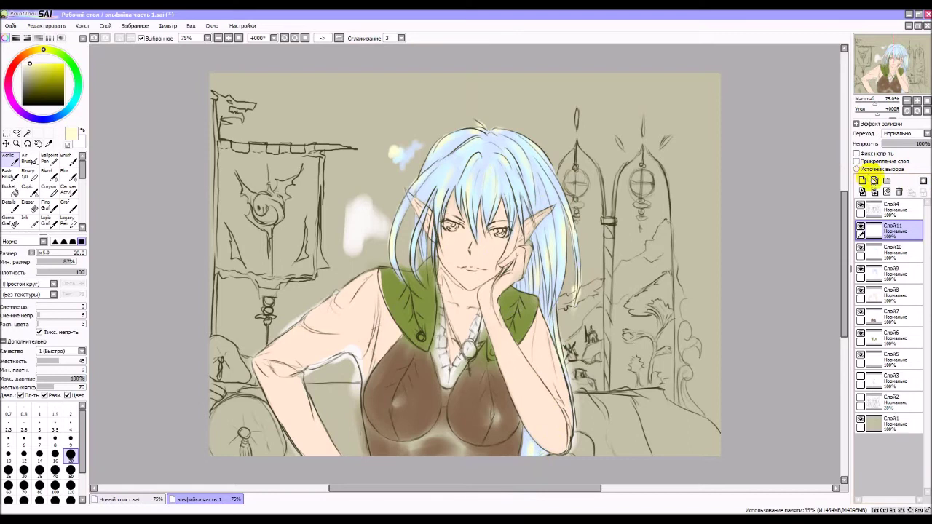
# Step: Add pale pink strands to the hair on another new layer
pyautogui.click(863, 181)
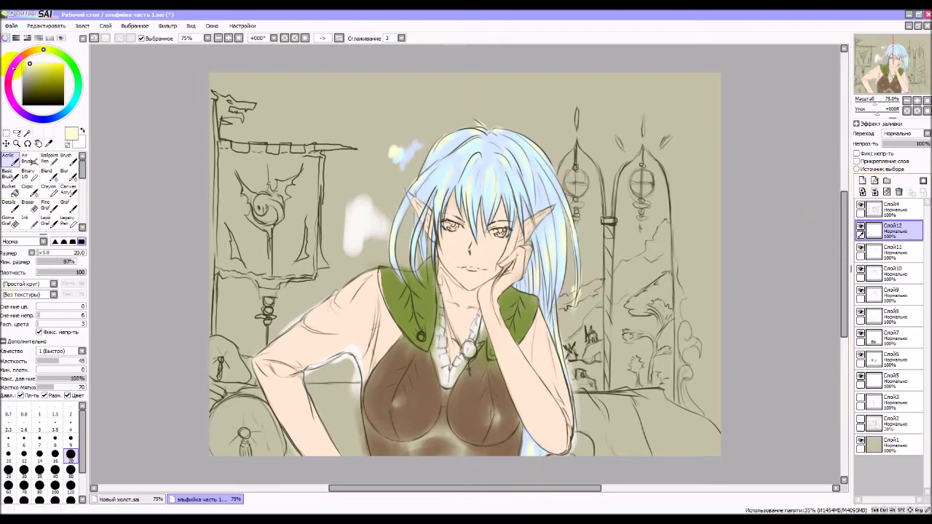
pyautogui.click(16, 64)
pyautogui.moveTo(24, 55); pyautogui.dragTo(14, 69)
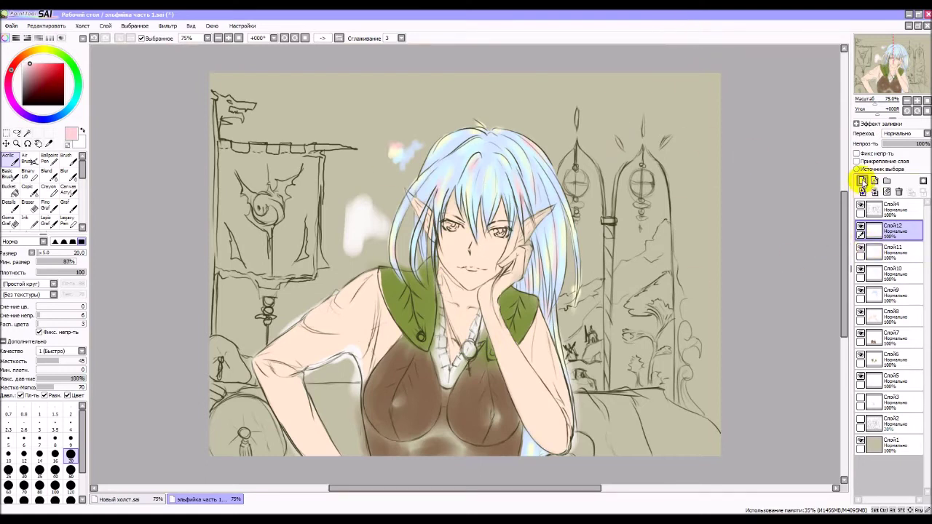
# Step: On a new layer above the pink strands, paint pale mint green strands through the hair
pyautogui.click(862, 181)
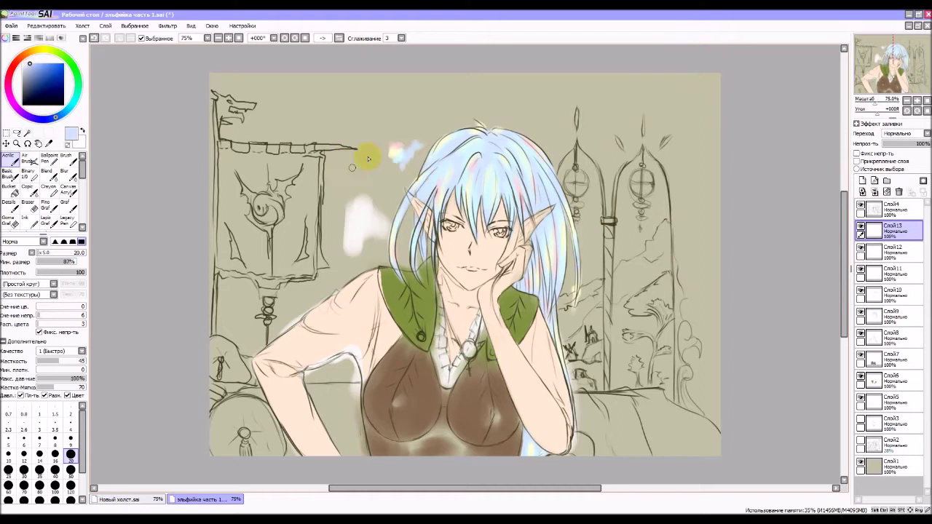
pyautogui.moveTo(406, 148); pyautogui.dragTo(415, 143)
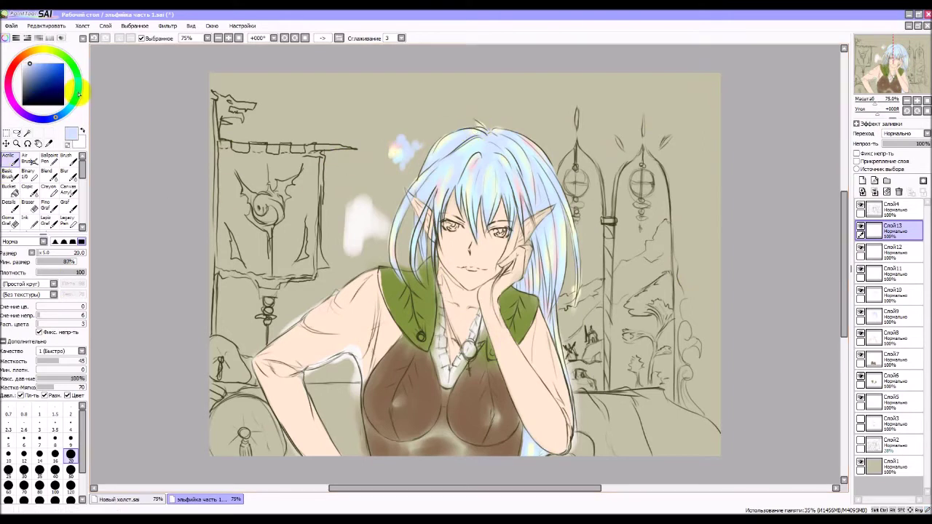
pyautogui.moveTo(78, 93); pyautogui.dragTo(79, 88)
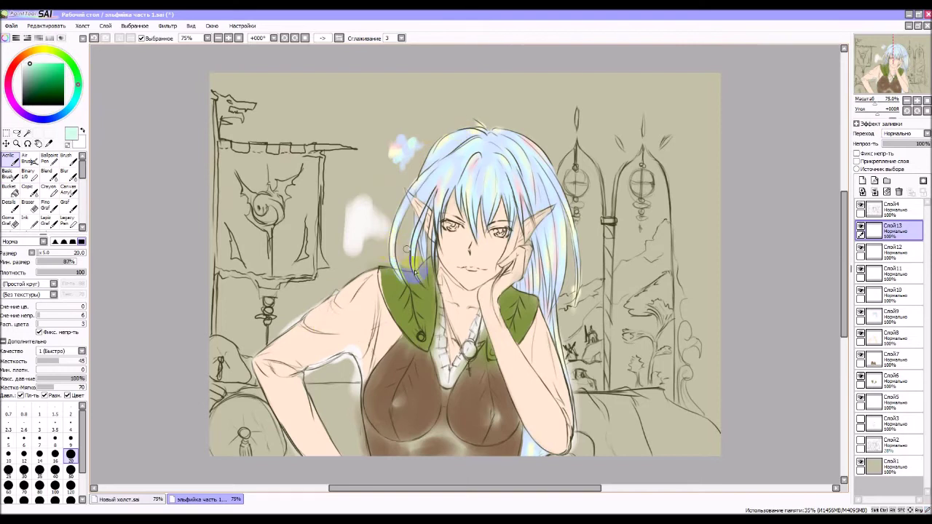
pyautogui.moveTo(412, 274); pyautogui.dragTo(414, 248)
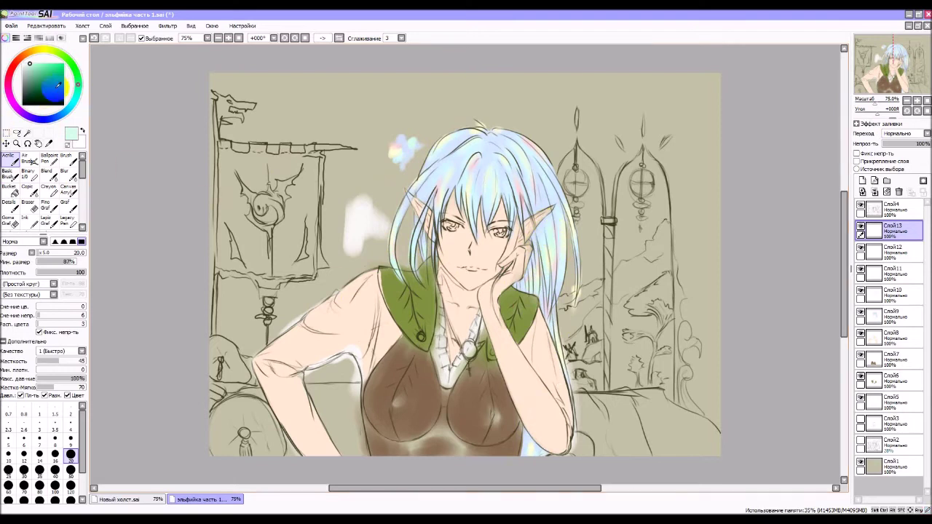
# Step: Deepen the lower hair strands with a darker, more saturated green at brush size 16
pyautogui.click(77, 85)
pyautogui.click(49, 80)
pyautogui.click(37, 75)
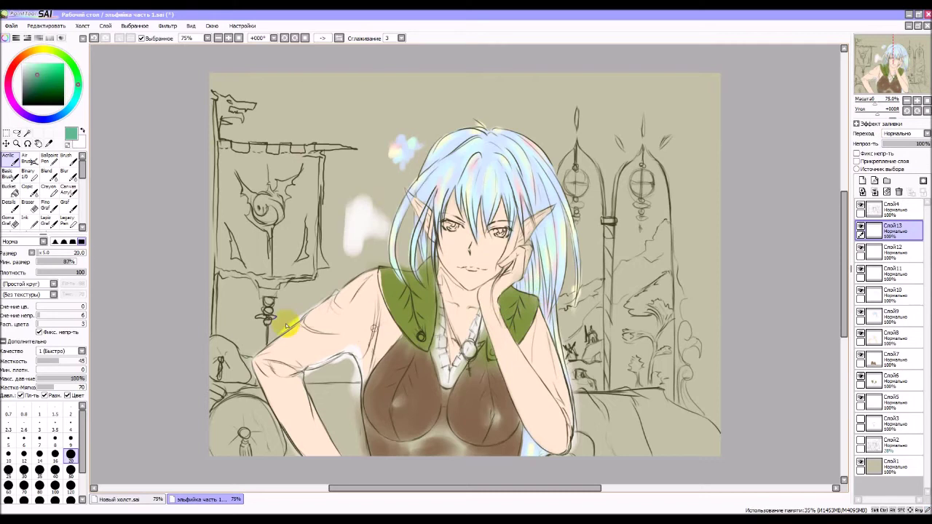
pyautogui.click(55, 456)
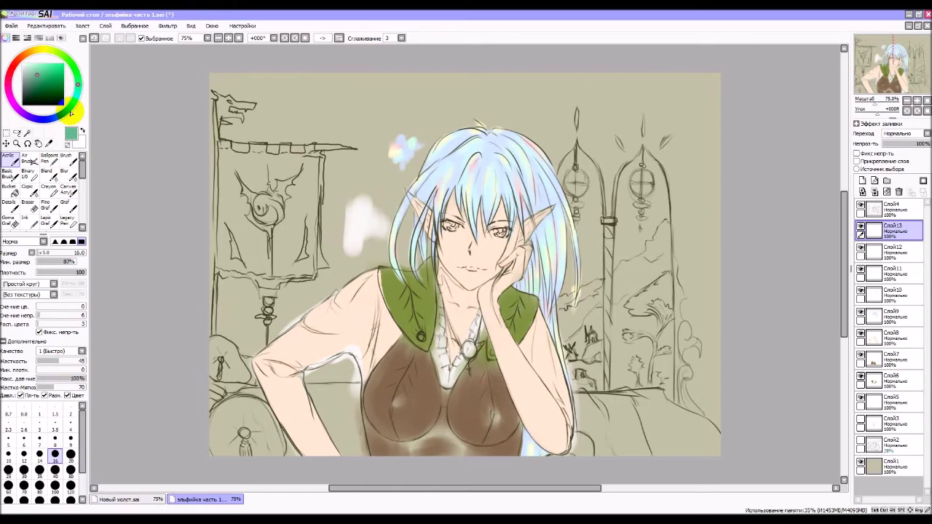
pyautogui.click(76, 110)
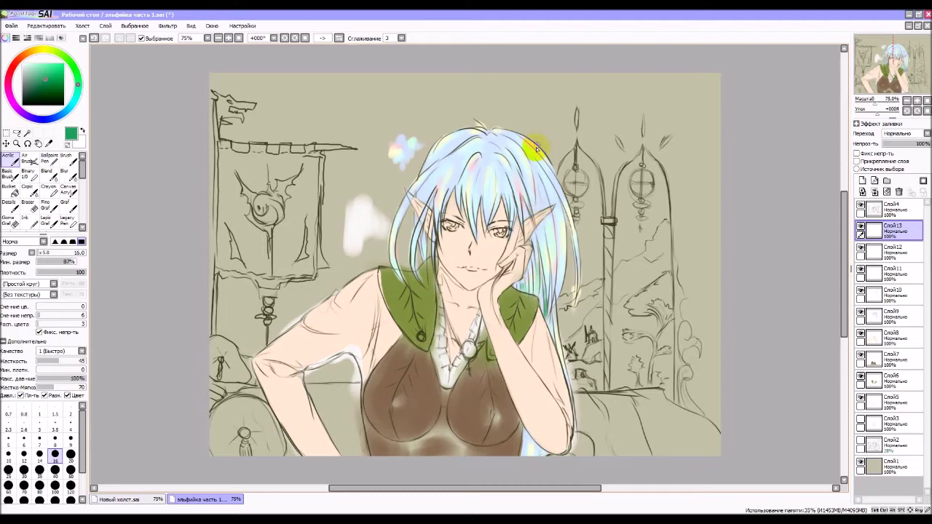
pyautogui.click(419, 319)
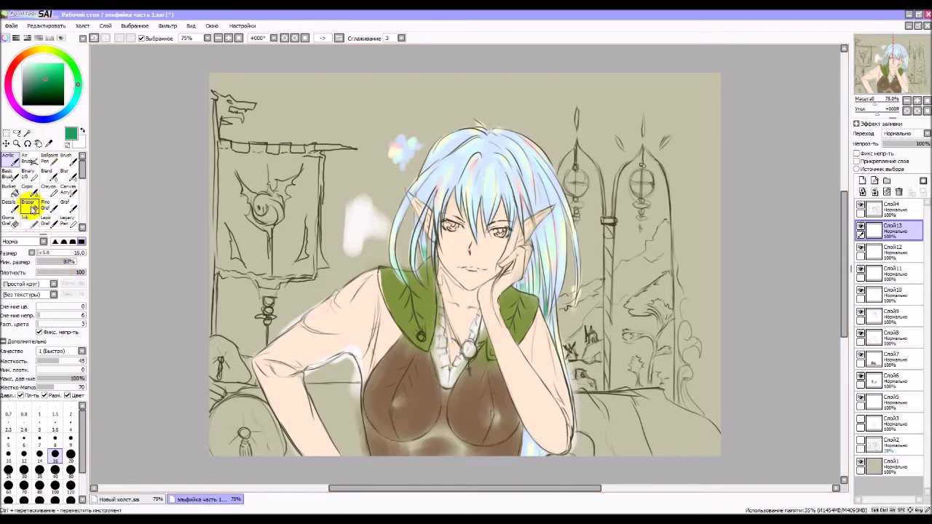
# Step: Erase the excess green where the hair meets the collar with a size 20 eraser, and repaint green strands beside the raised arm
pyautogui.click(32, 208)
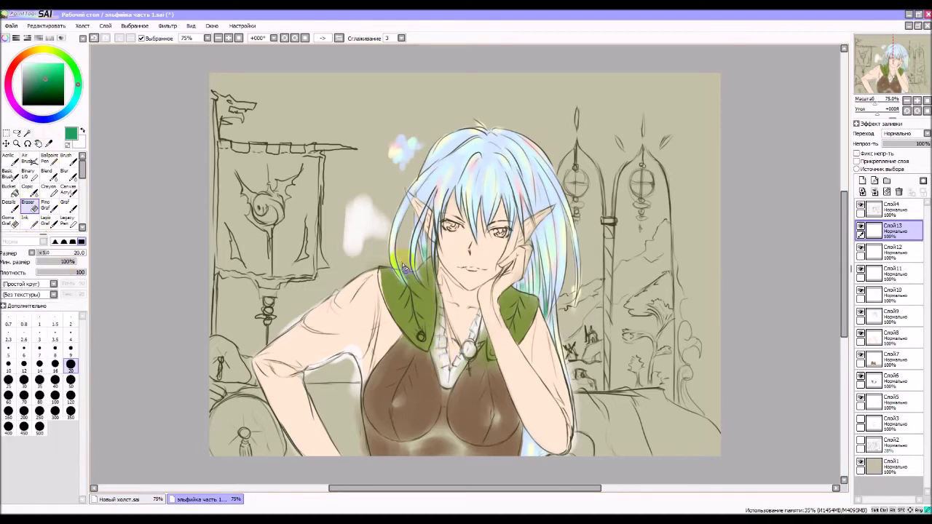
pyautogui.moveTo(403, 266); pyautogui.dragTo(414, 286)
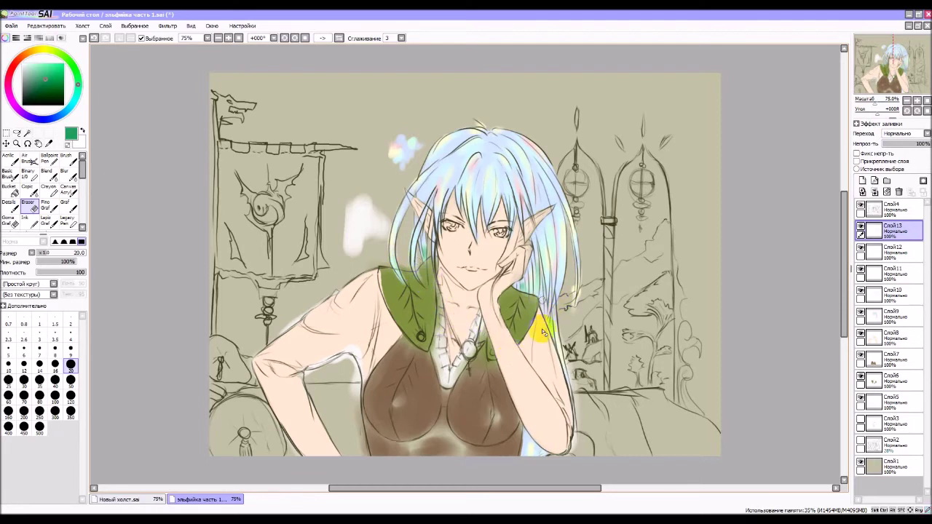
pyautogui.click(13, 161)
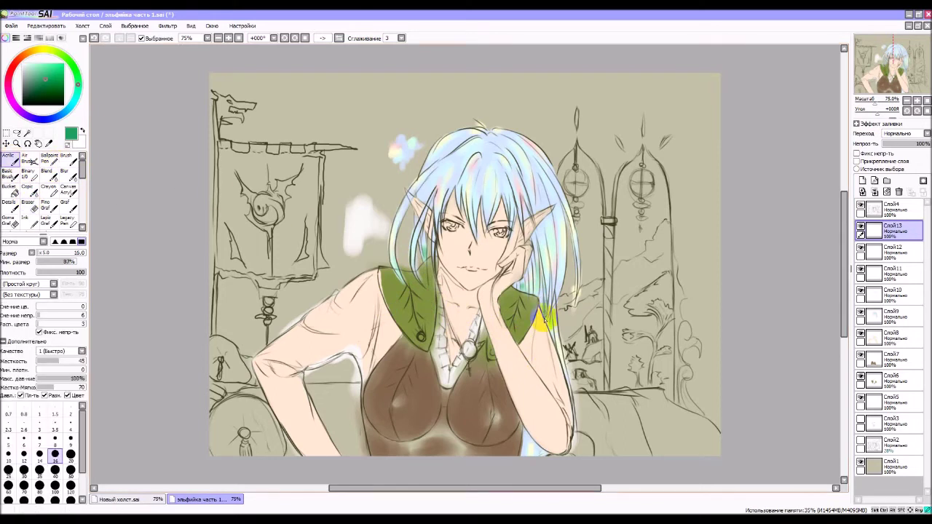
pyautogui.moveTo(544, 287)
pyautogui.mouseDown()
pyautogui.moveTo(545, 309)
pyautogui.moveTo(541, 283)
pyautogui.moveTo(558, 358)
pyautogui.moveTo(551, 314)
pyautogui.moveTo(570, 355)
pyautogui.moveTo(557, 340)
pyautogui.moveTo(562, 389)
pyautogui.mouseUp()
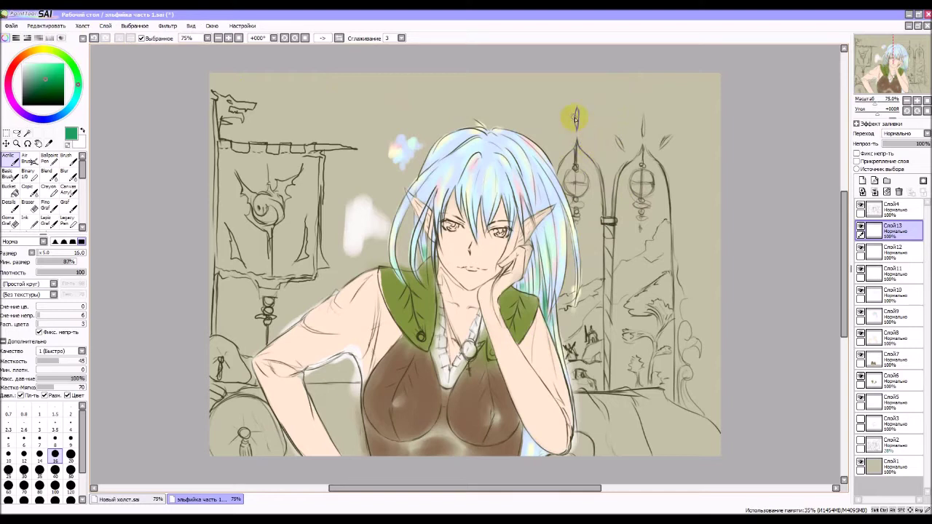
pyautogui.rightClick(488, 382)
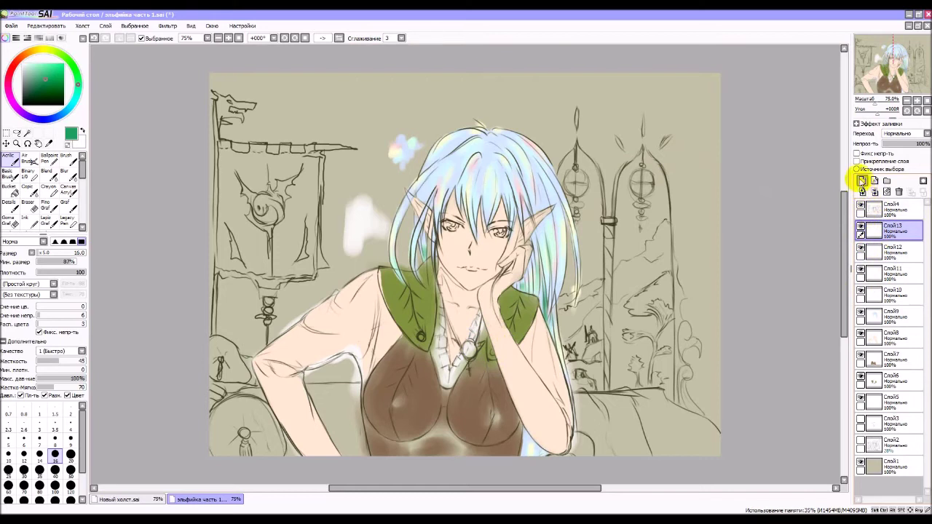
# Step: On a new layer above the hair colours, paint the iris on the raised hand's side purple with a size 10 brush
pyautogui.click(864, 181)
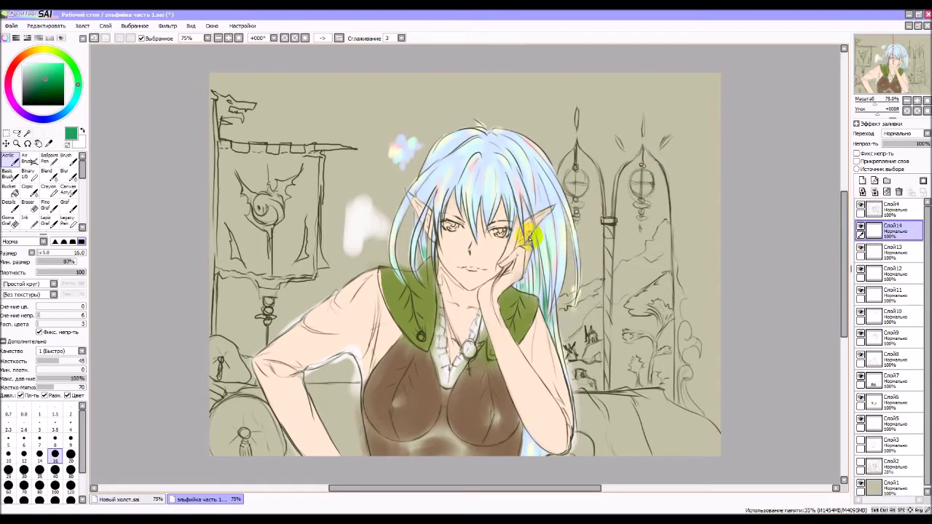
pyautogui.scroll(4, 478, 227)
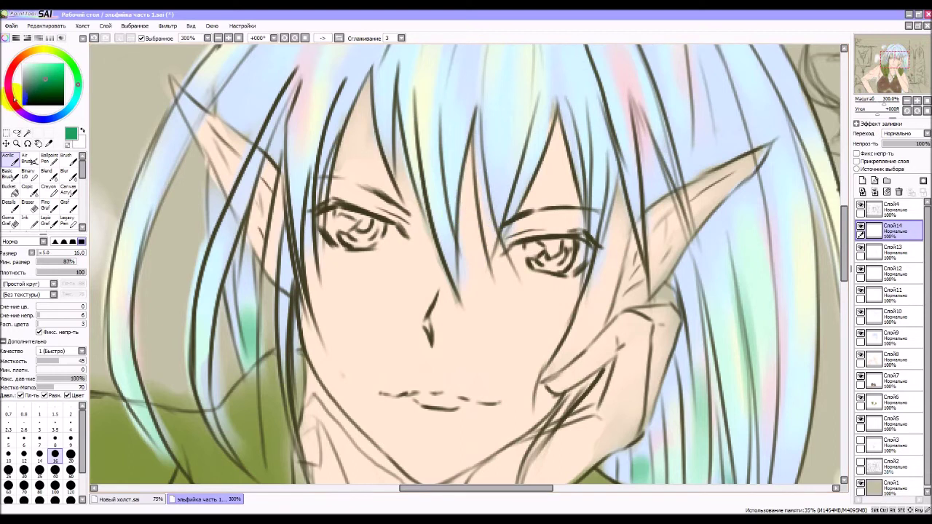
pyautogui.click(16, 110)
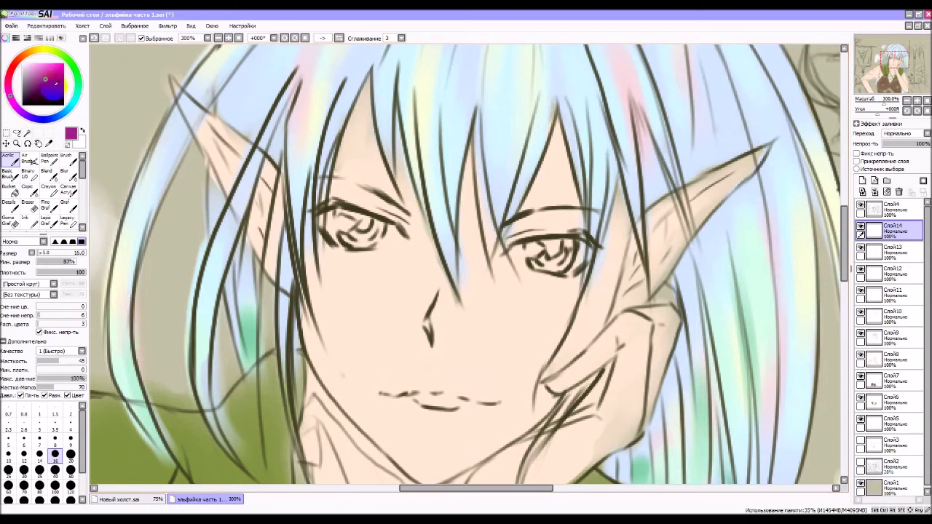
pyautogui.moveTo(544, 251); pyautogui.dragTo(543, 264)
pyautogui.hotkey('ctrl', 'z')
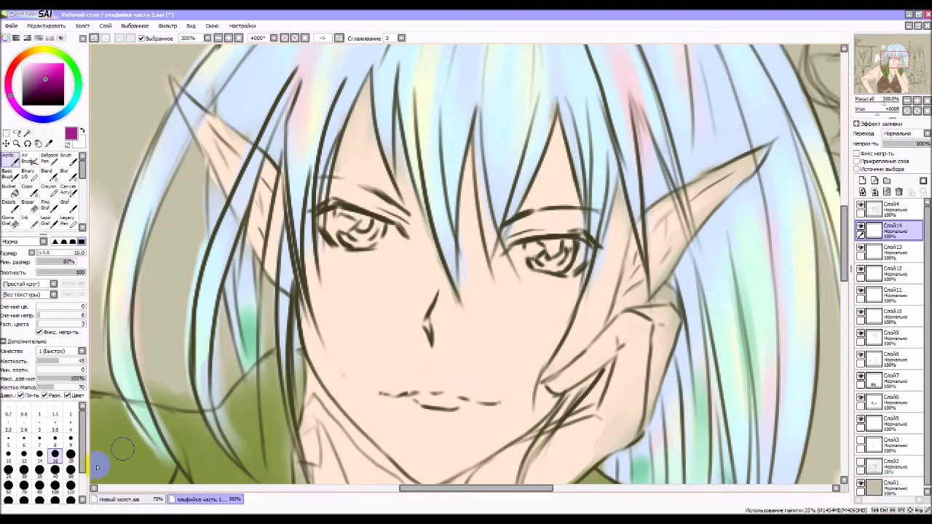
pyautogui.click(8, 455)
pyautogui.moveTo(539, 253)
pyautogui.mouseDown()
pyautogui.moveTo(546, 262)
pyautogui.moveTo(538, 264)
pyautogui.moveTo(567, 255)
pyautogui.moveTo(558, 270)
pyautogui.moveTo(569, 251)
pyautogui.mouseUp()
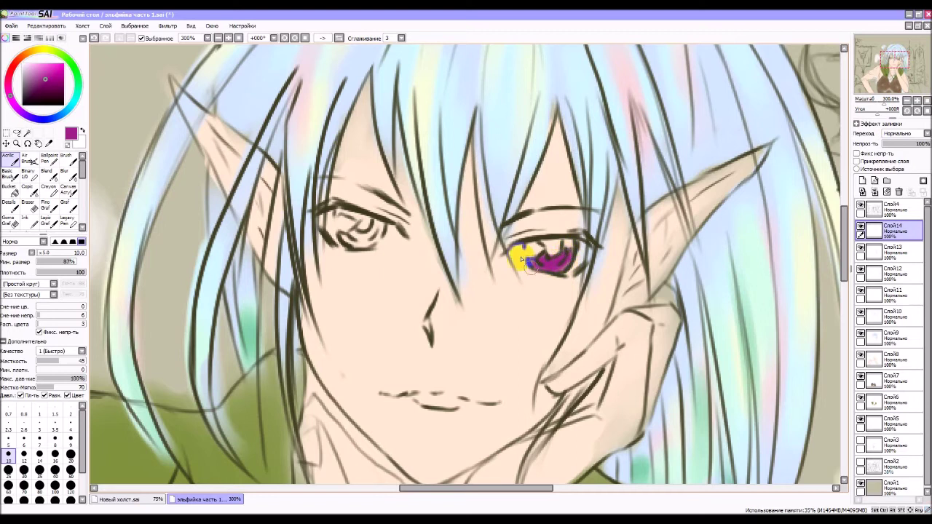
pyautogui.moveTo(559, 266); pyautogui.dragTo(551, 270)
# Step: Paint the other iris purple and touch up the lower edge of the first one
pyautogui.moveTo(354, 234)
pyautogui.mouseDown()
pyautogui.moveTo(363, 246)
pyautogui.moveTo(379, 225)
pyautogui.mouseUp()
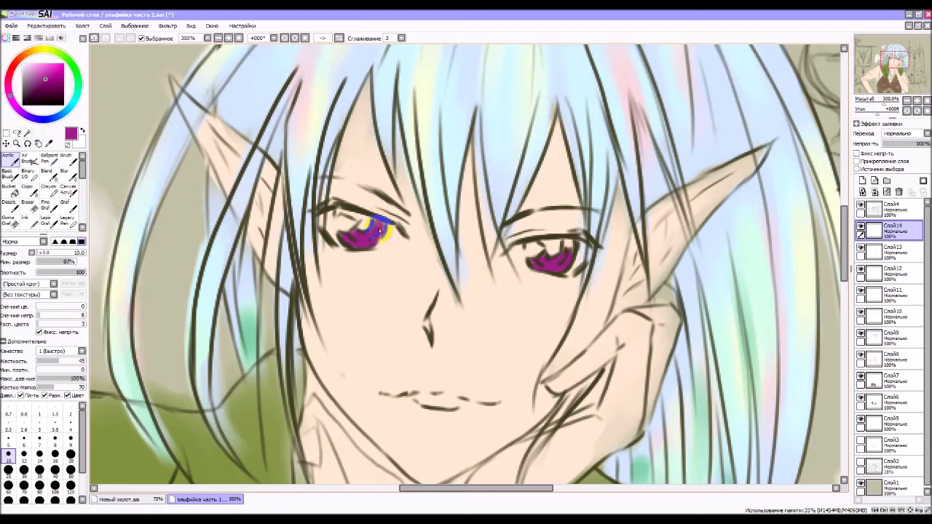
pyautogui.moveTo(378, 230)
pyautogui.mouseDown()
pyautogui.moveTo(366, 248)
pyautogui.moveTo(358, 240)
pyautogui.moveTo(376, 232)
pyautogui.mouseUp()
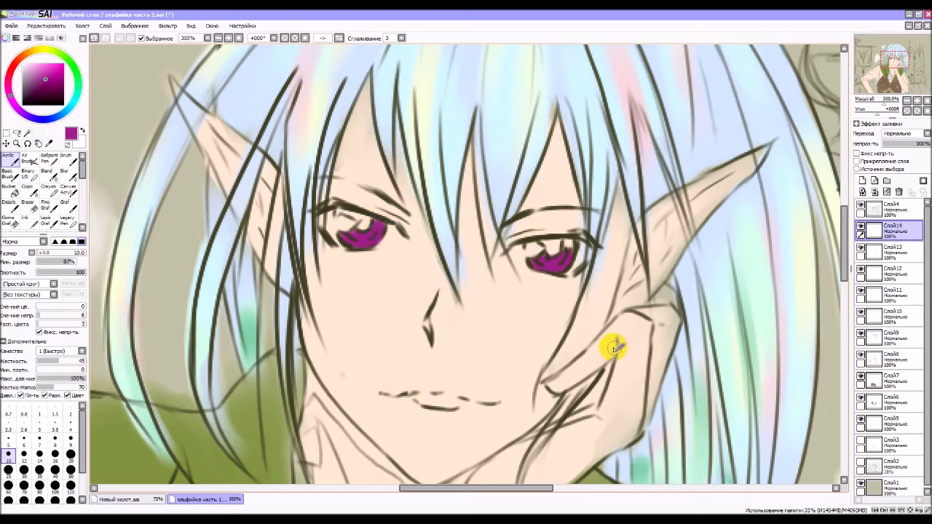
pyautogui.moveTo(554, 268); pyautogui.dragTo(558, 282)
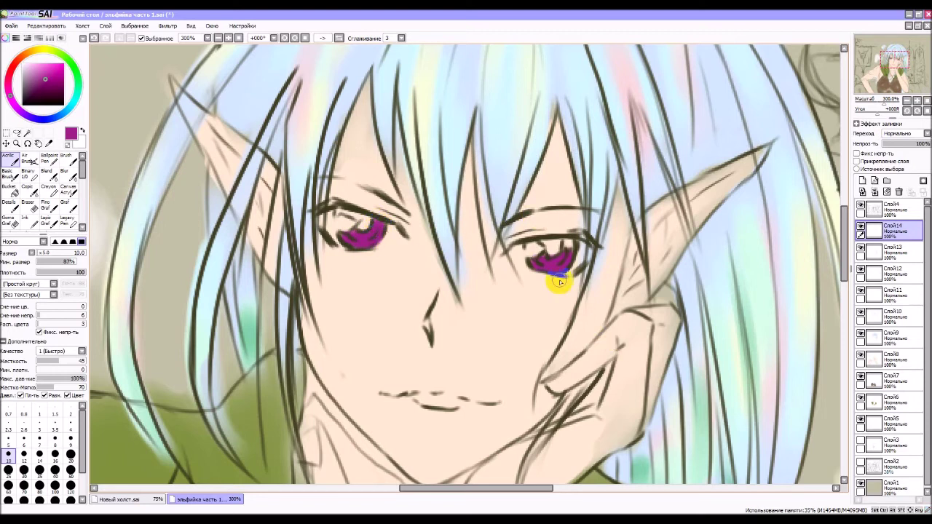
# Step: Clean up the excess purple around the upper edges of both irises with a size 7 eraser
pyautogui.click(30, 202)
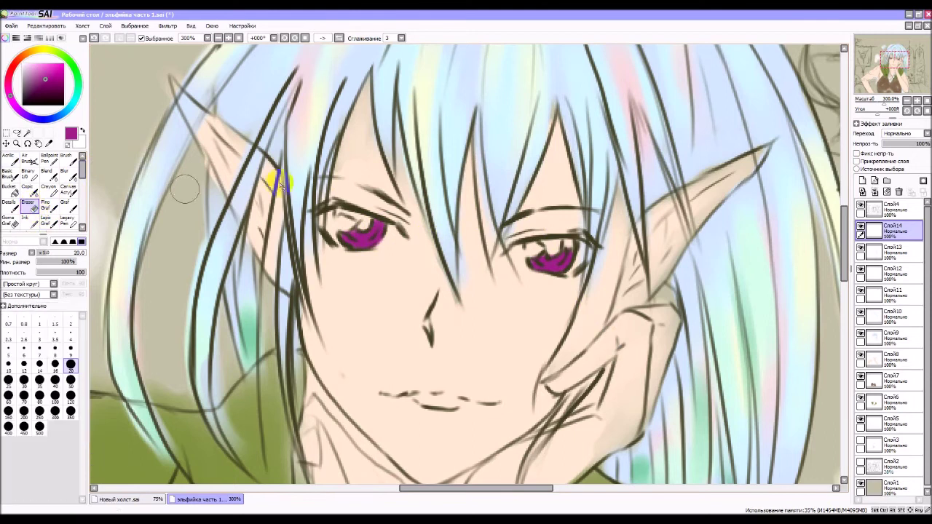
pyautogui.click(39, 350)
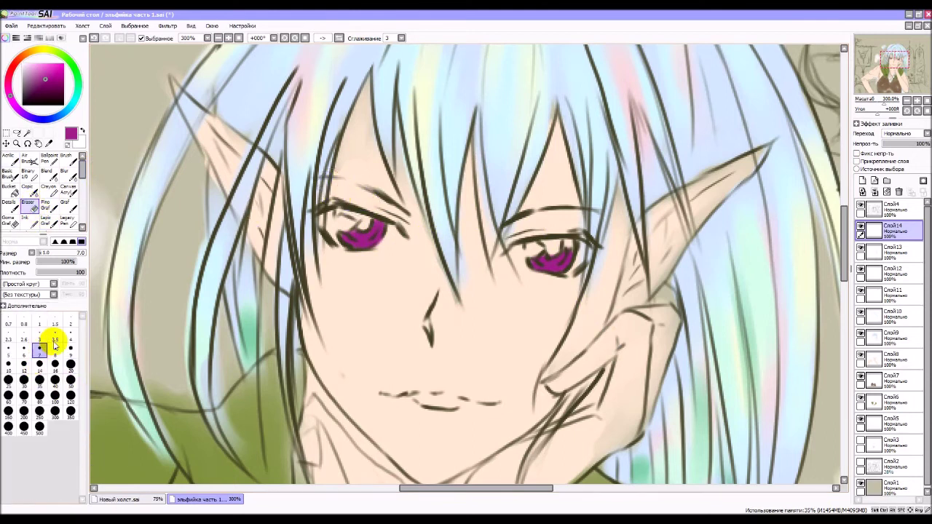
pyautogui.moveTo(374, 216); pyautogui.dragTo(379, 221)
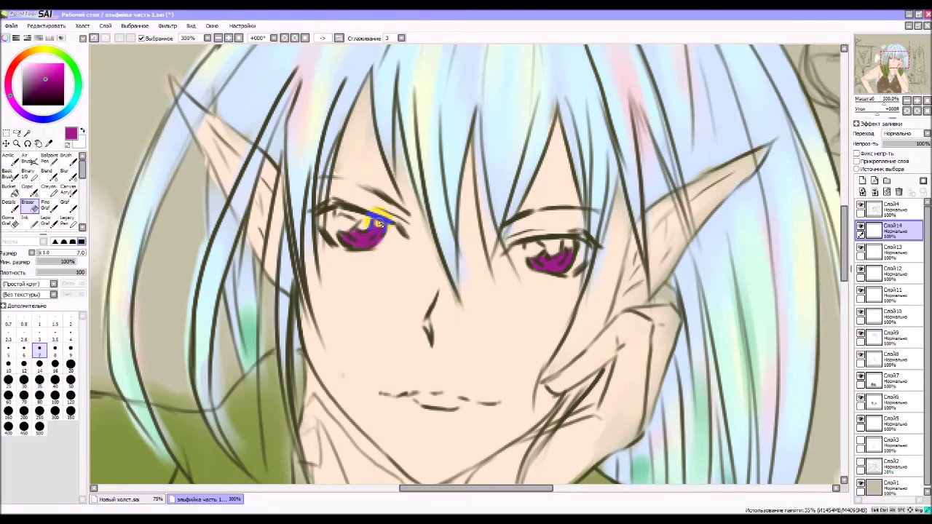
pyautogui.click(563, 241)
pyautogui.click(380, 227)
pyautogui.click(321, 155)
pyautogui.click(633, 251)
pyautogui.click(592, 243)
# Step: Shade both irises with a darker purple using the size 10 Acrylic brush, undoing the last strokes
pyautogui.moveTo(49, 93); pyautogui.dragTo(48, 87)
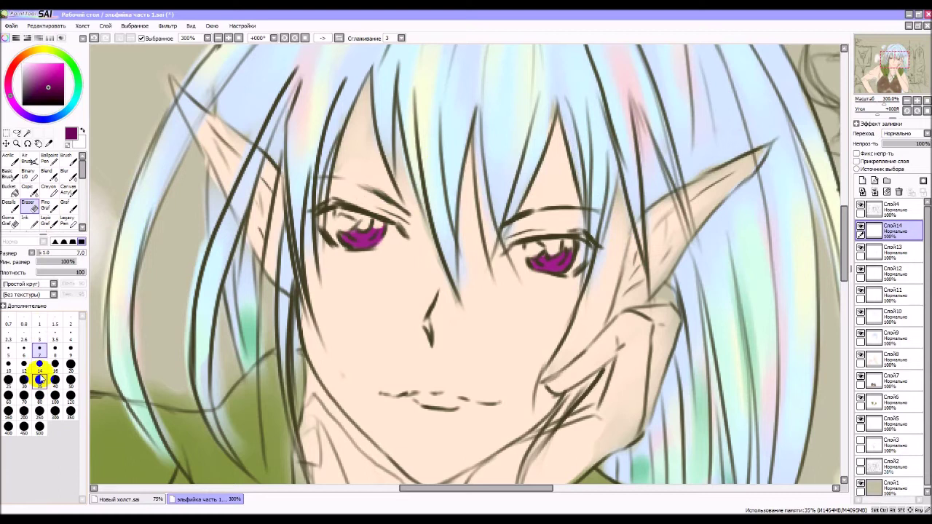
pyautogui.click(9, 156)
pyautogui.click(402, 234)
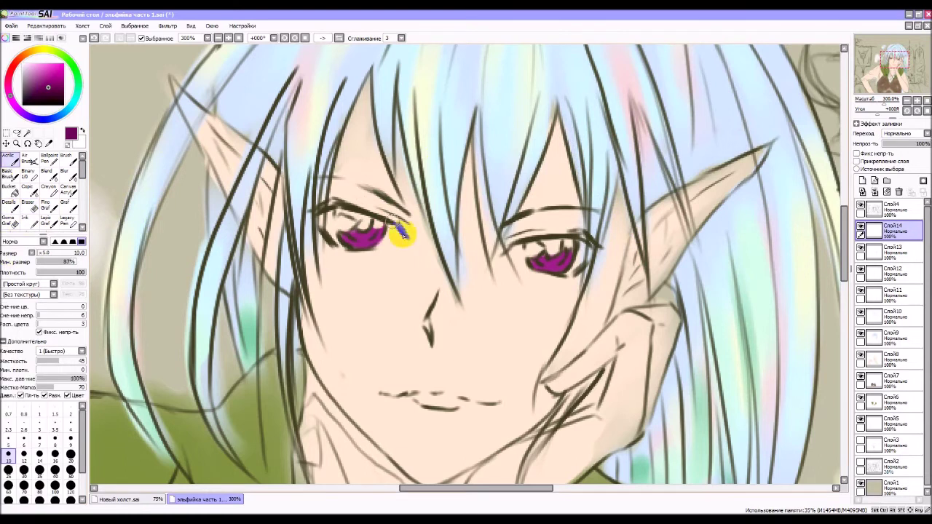
pyautogui.moveTo(363, 236)
pyautogui.mouseDown()
pyautogui.moveTo(357, 231)
pyautogui.moveTo(370, 231)
pyautogui.mouseUp()
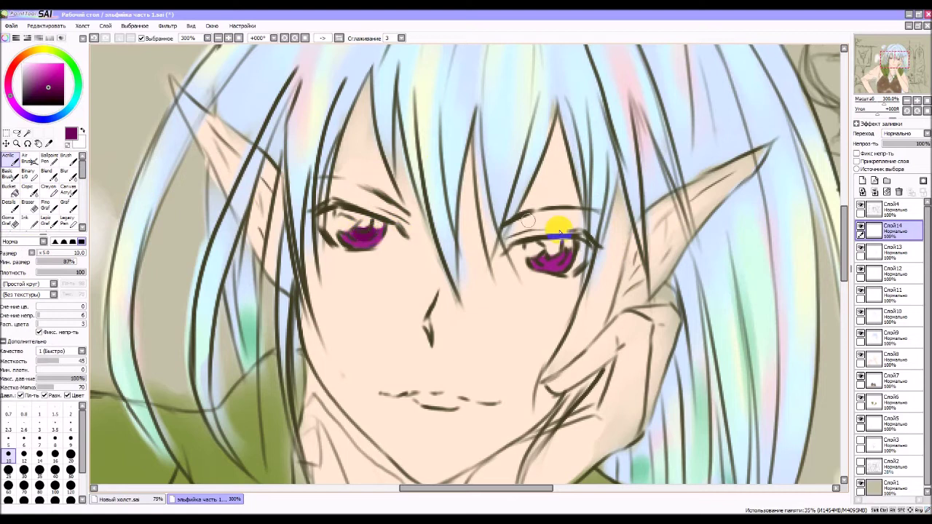
pyautogui.moveTo(558, 255)
pyautogui.mouseDown()
pyautogui.moveTo(546, 260)
pyautogui.moveTo(557, 254)
pyautogui.mouseUp()
pyautogui.hotkey('ctrl', 'z')
pyautogui.hotkey('ctrl', 'z')
pyautogui.hotkey('ctrl', 'z')
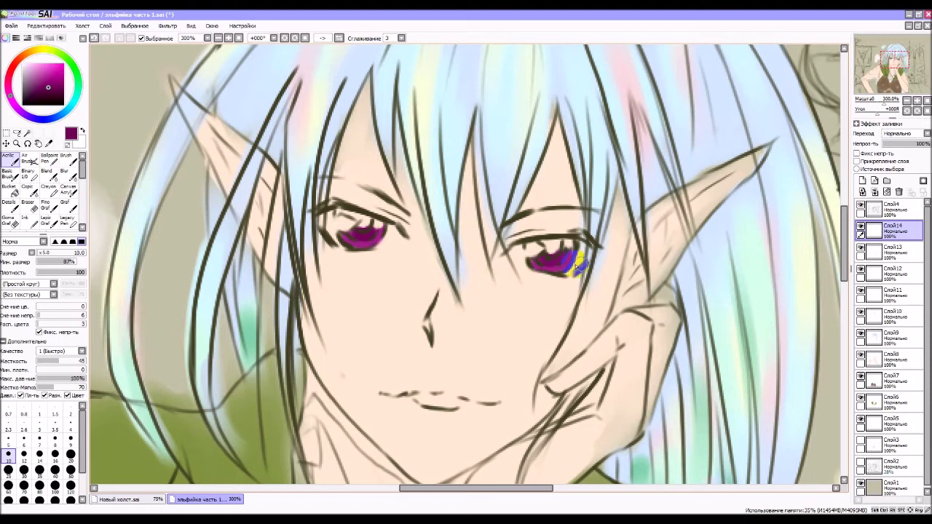
# Step: Compare the iris shading with and without the last strokes, and deepen it with an even darker purple at brush size 8
pyautogui.hotkey('ctrl', 'y')
pyautogui.hotkey('ctrl', 'y')
pyautogui.hotkey('ctrl', 'y')
pyautogui.hotkey('ctrl', 'z')
pyautogui.hotkey('ctrl', 'z')
pyautogui.hotkey('ctrl', 'z')
pyautogui.click(54, 438)
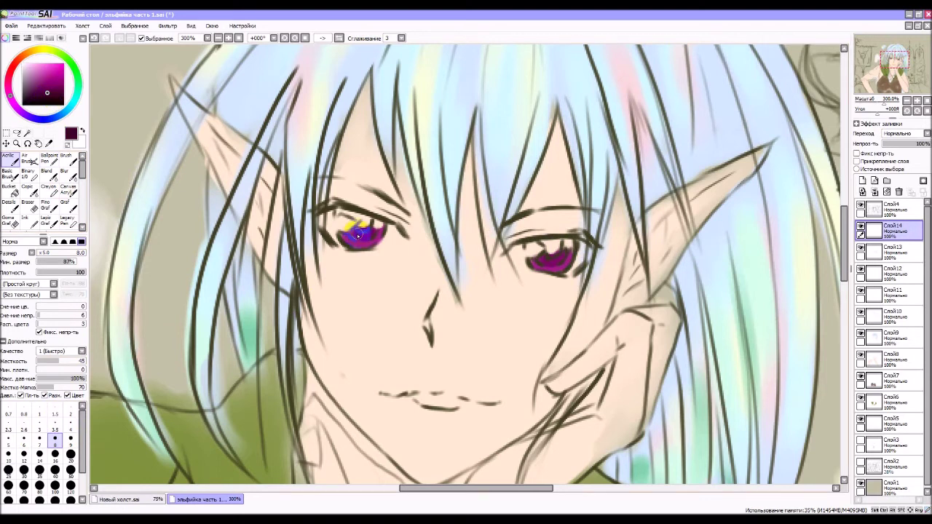
pyautogui.moveTo(355, 232)
pyautogui.mouseDown()
pyautogui.moveTo(414, 218)
pyautogui.moveTo(572, 249)
pyautogui.moveTo(548, 255)
pyautogui.moveTo(558, 271)
pyautogui.moveTo(587, 221)
pyautogui.moveTo(507, 217)
pyautogui.mouseUp()
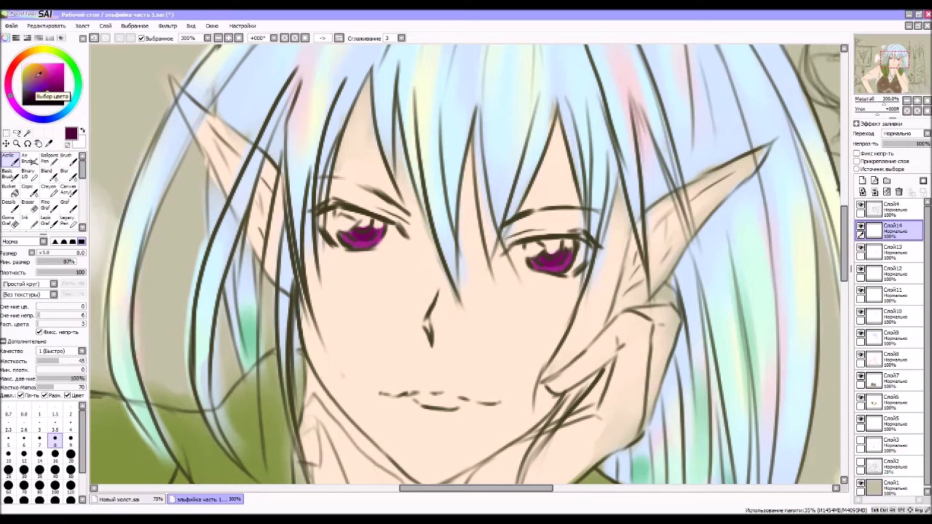
# Step: Add lighter pinkish-purple highlights inside both irises at brush size 8, undoing the unwanted strokes
pyautogui.click(34, 74)
pyautogui.moveTo(34, 79); pyautogui.dragTo(40, 75)
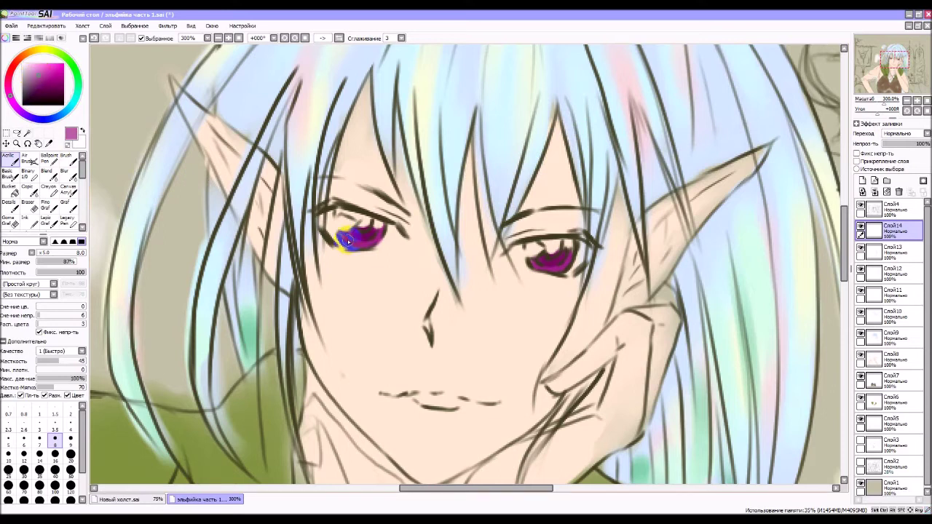
pyautogui.moveTo(353, 242)
pyautogui.mouseDown()
pyautogui.moveTo(365, 247)
pyautogui.moveTo(354, 240)
pyautogui.mouseUp()
pyautogui.moveTo(545, 266); pyautogui.dragTo(552, 267)
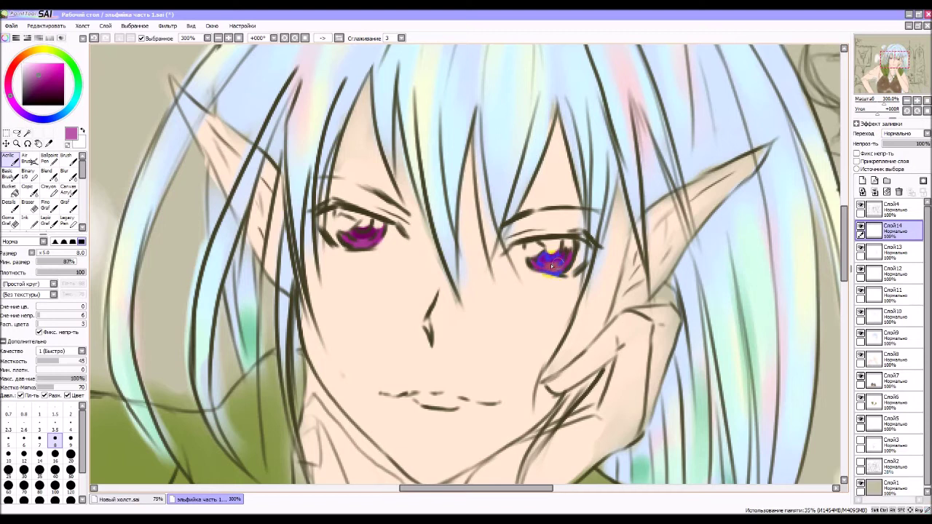
pyautogui.hotkey('ctrl', 'z')
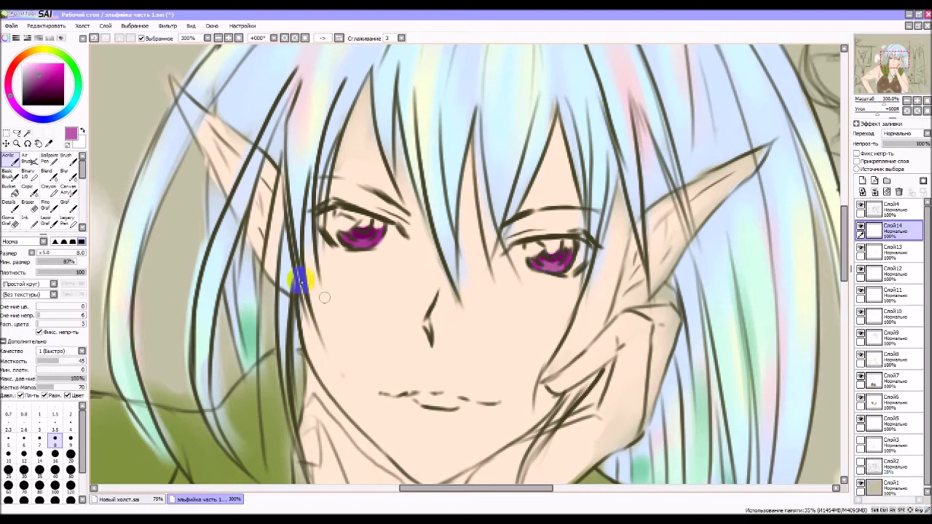
pyautogui.moveTo(345, 236); pyautogui.dragTo(369, 246)
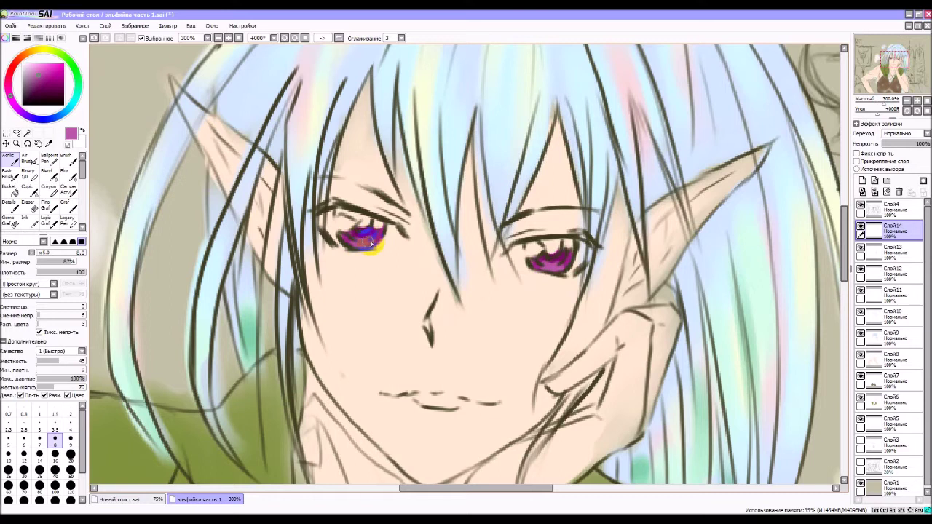
pyautogui.hotkey('ctrl', 'z')
pyautogui.hotkey('ctrl', 'z')
pyautogui.hotkey('ctrl', 'z')
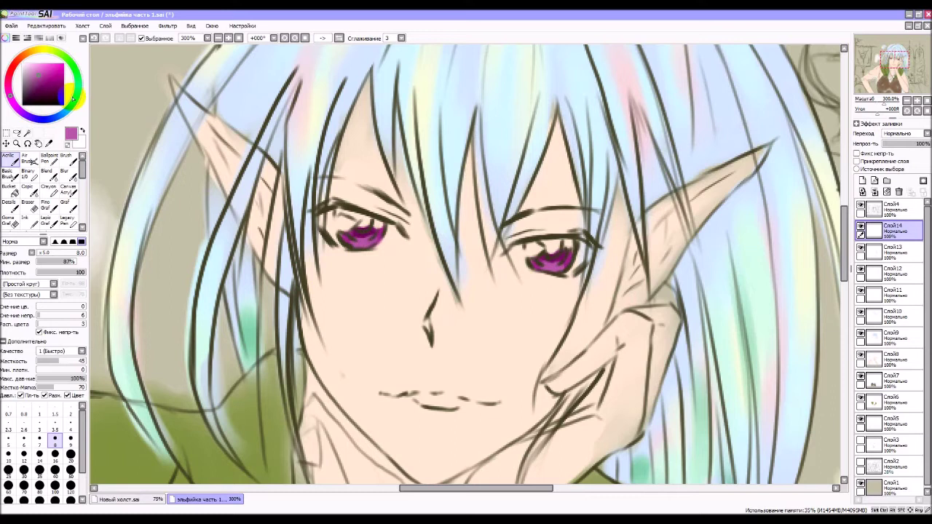
# Step: Dab muted teal reflections into both purple irises at brush size 8, undoing the stray strokes
pyautogui.click(73, 104)
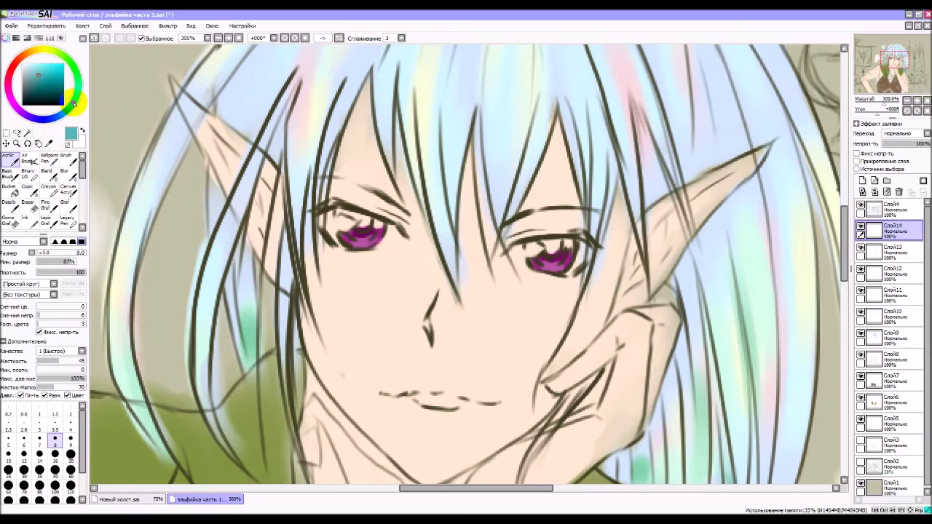
pyautogui.moveTo(351, 227)
pyautogui.mouseDown()
pyautogui.moveTo(373, 254)
pyautogui.moveTo(373, 236)
pyautogui.moveTo(407, 239)
pyautogui.mouseUp()
pyautogui.hotkey('ctrl', 'z')
pyautogui.hotkey('ctrl', 'z')
pyautogui.hotkey('ctrl', 'z')
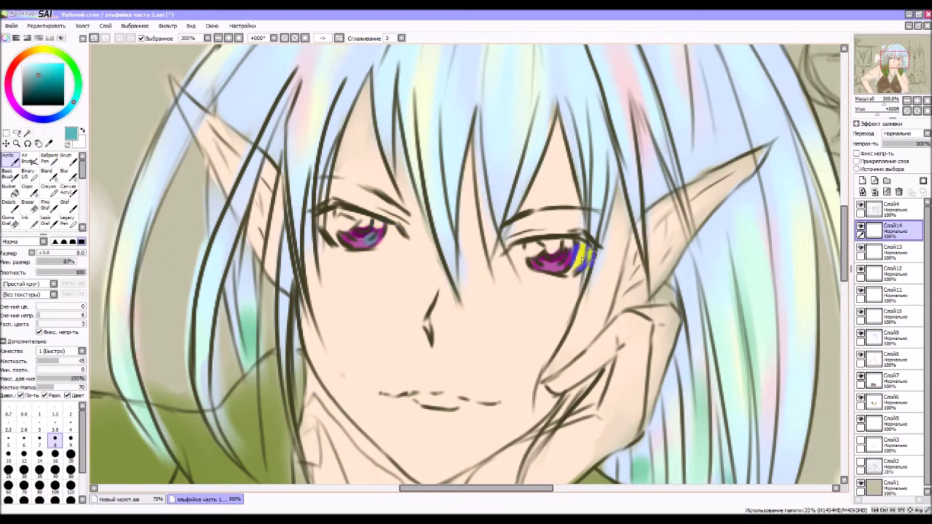
pyautogui.moveTo(576, 255); pyautogui.dragTo(559, 266)
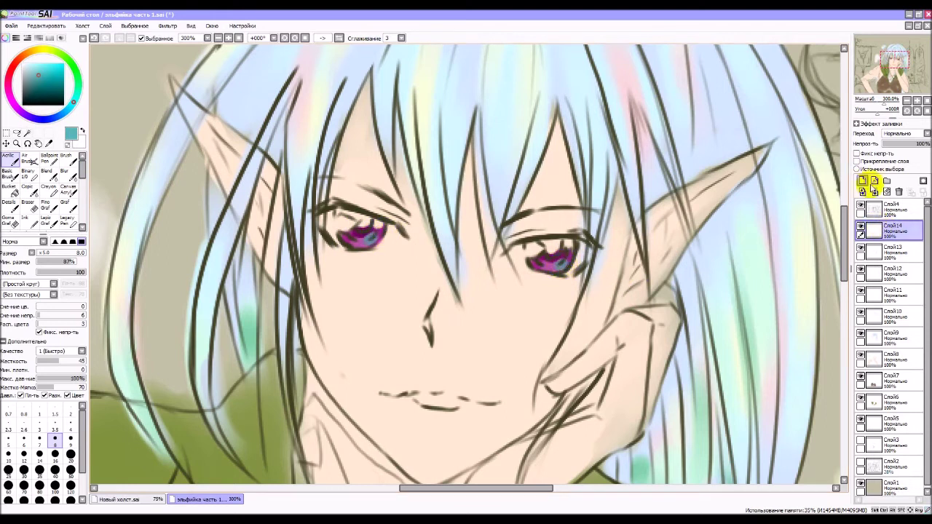
# Step: On a new layer above the purple iris layer, strengthen the teal reflections in both eyes and undo the last strokes
pyautogui.click(863, 181)
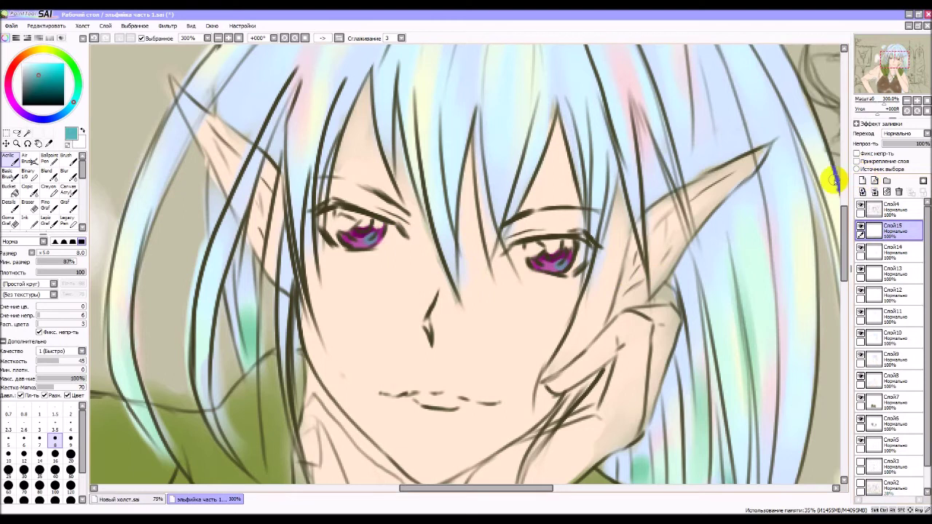
pyautogui.moveTo(364, 232); pyautogui.dragTo(371, 240)
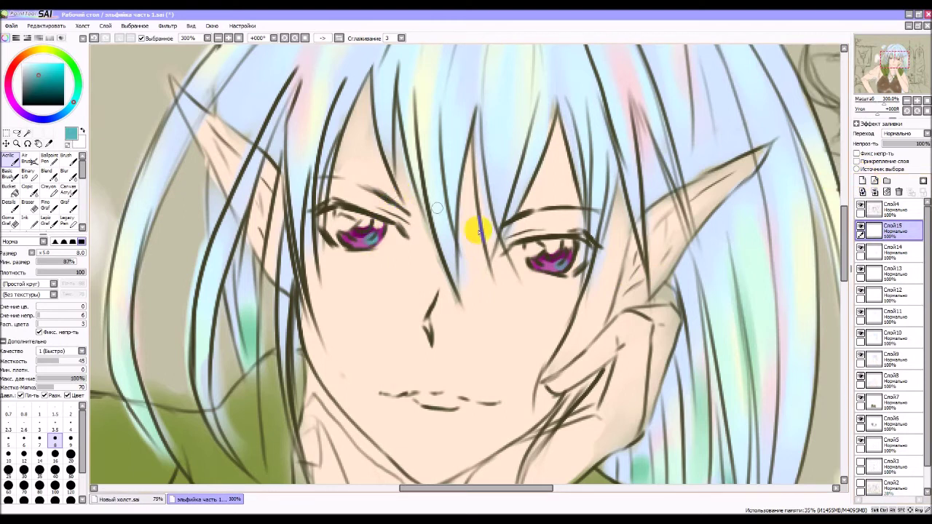
pyautogui.click(566, 269)
pyautogui.moveTo(561, 268); pyautogui.dragTo(562, 264)
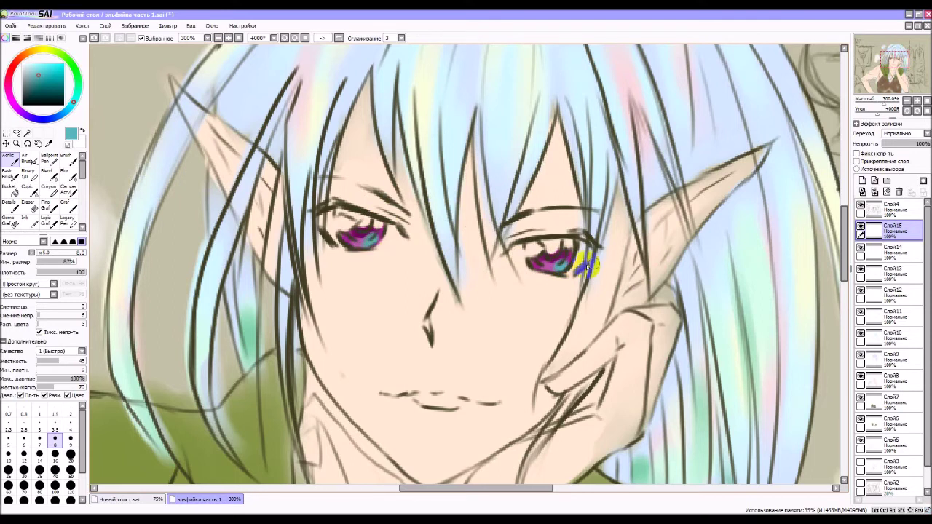
pyautogui.moveTo(559, 267)
pyautogui.mouseDown()
pyautogui.moveTo(548, 272)
pyautogui.moveTo(575, 249)
pyautogui.mouseUp()
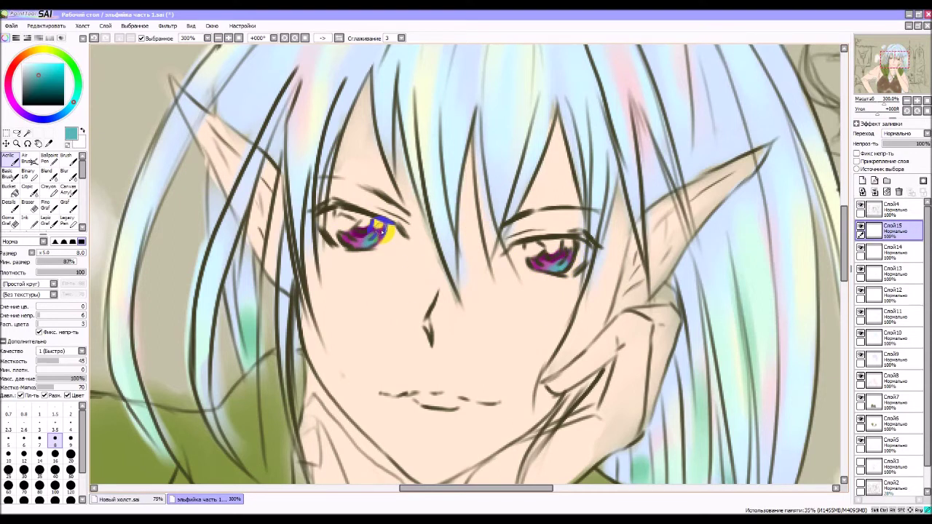
pyautogui.click(95, 38)
pyautogui.hotkey('ctrl', 'z')
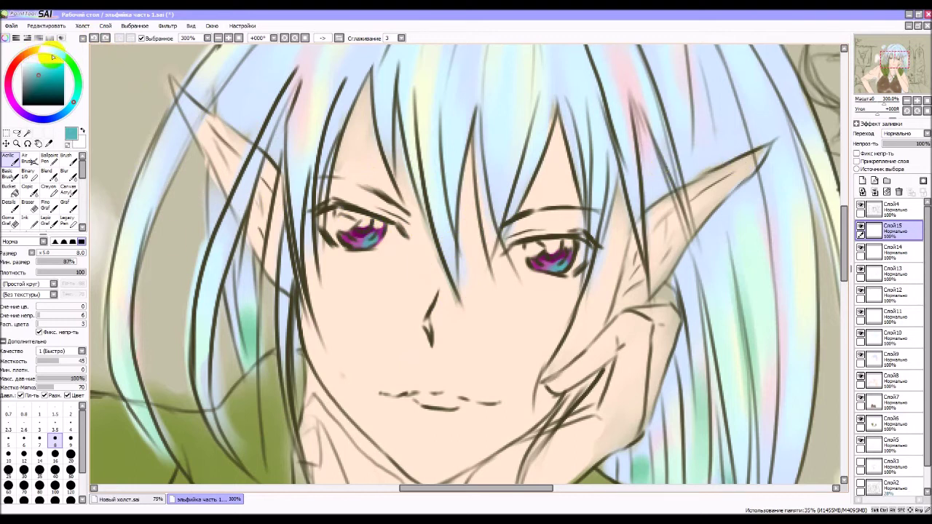
# Step: Paint soft yellow glints along the lower edges of both irises on the teal reflection layer
pyautogui.click(44, 50)
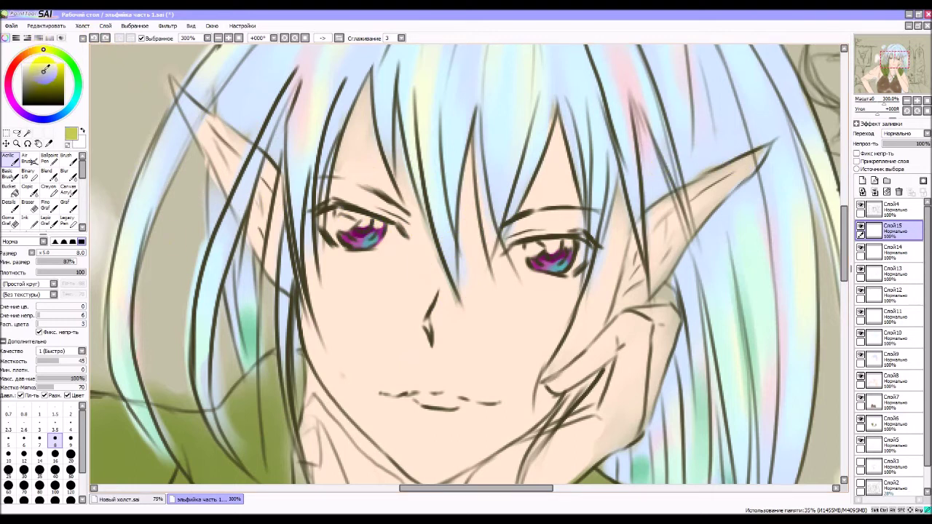
pyautogui.click(45, 69)
pyautogui.moveTo(390, 266); pyautogui.dragTo(346, 244)
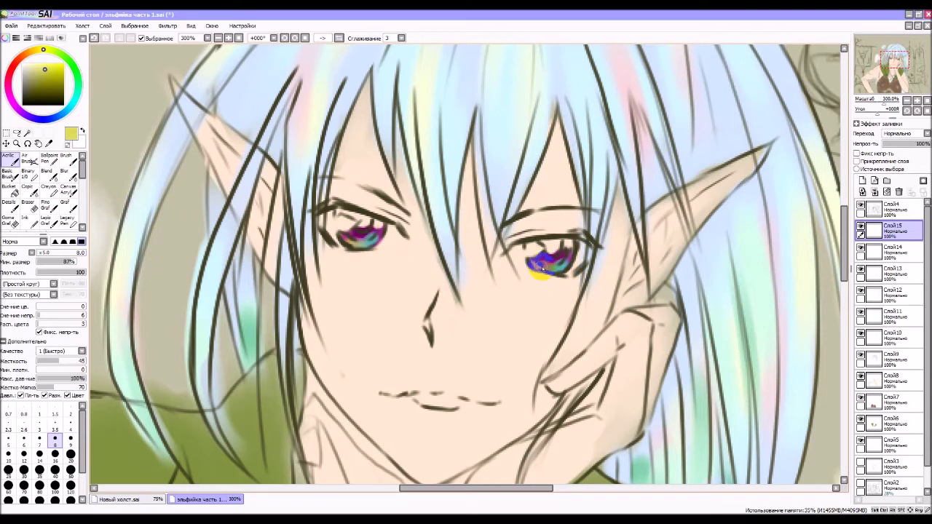
pyautogui.moveTo(546, 267); pyautogui.dragTo(554, 269)
pyautogui.moveTo(541, 268); pyautogui.dragTo(545, 270)
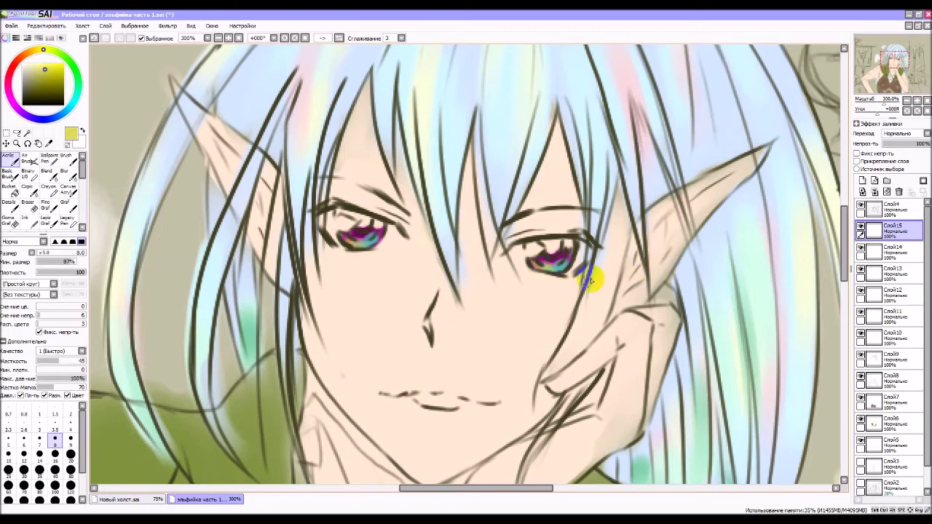
# Step: On a new layer above the iris colours, fill the whites of both eyes with pale cream using a size 3 brush
pyautogui.click(40, 410)
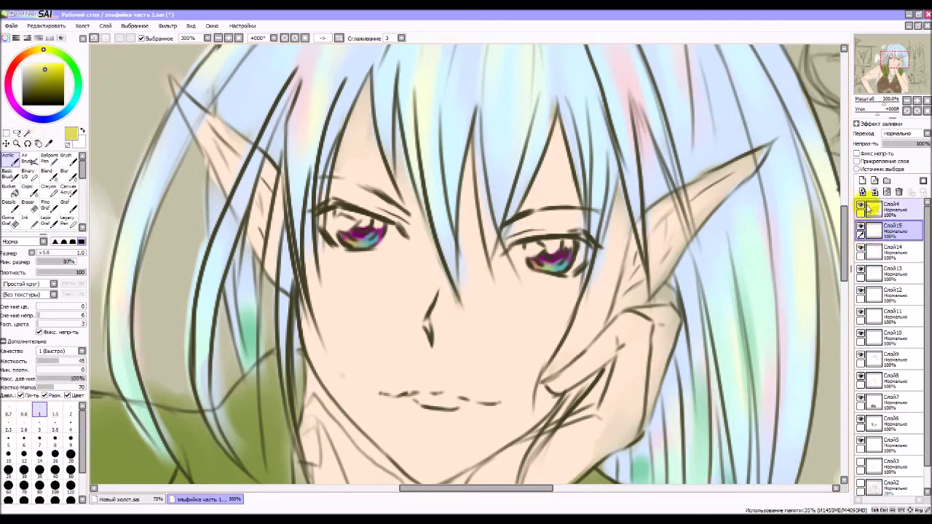
pyautogui.click(862, 181)
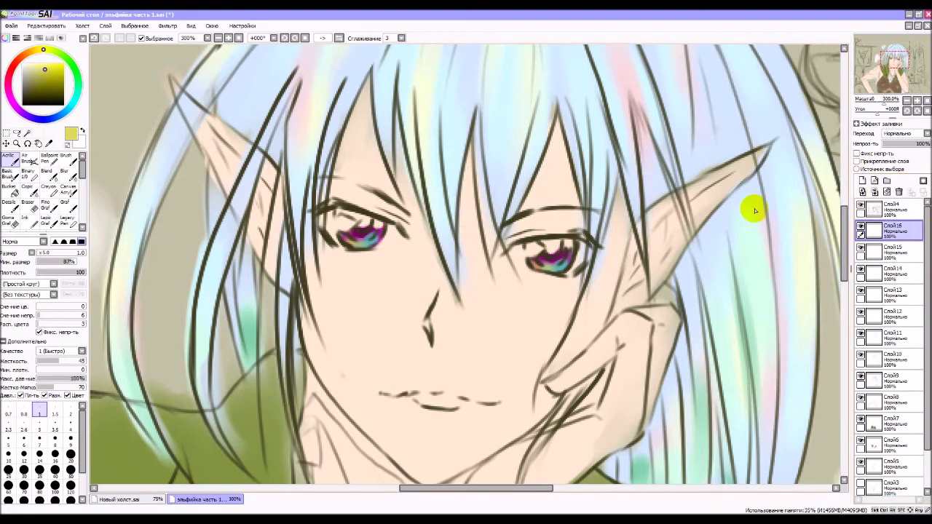
pyautogui.click(25, 64)
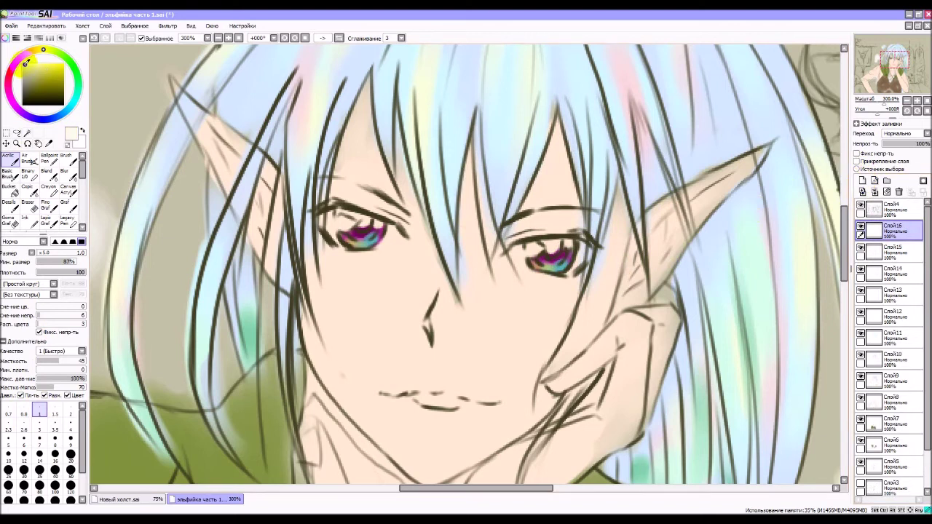
pyautogui.click(28, 62)
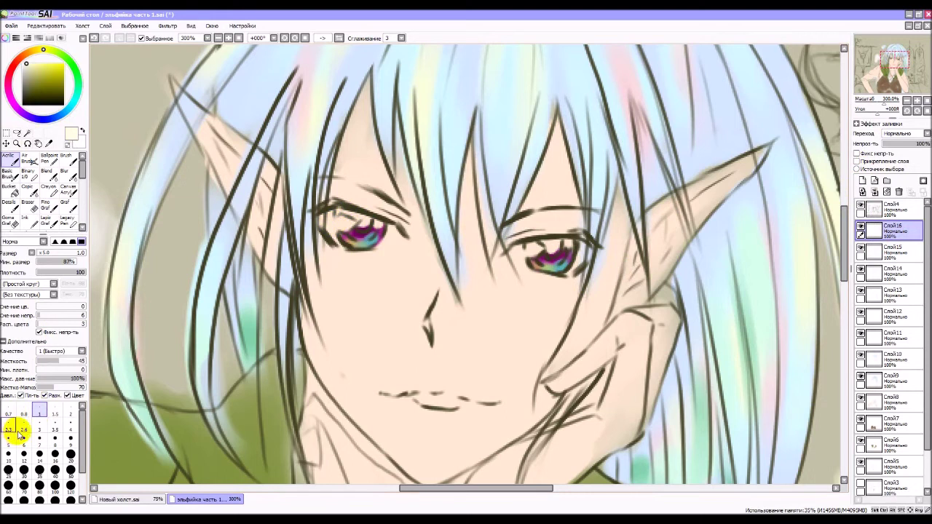
pyautogui.click(39, 424)
pyautogui.moveTo(335, 211)
pyautogui.mouseDown()
pyautogui.moveTo(347, 212)
pyautogui.moveTo(334, 218)
pyautogui.moveTo(332, 235)
pyautogui.moveTo(354, 216)
pyautogui.moveTo(332, 219)
pyautogui.moveTo(355, 225)
pyautogui.moveTo(341, 227)
pyautogui.moveTo(379, 223)
pyautogui.mouseUp()
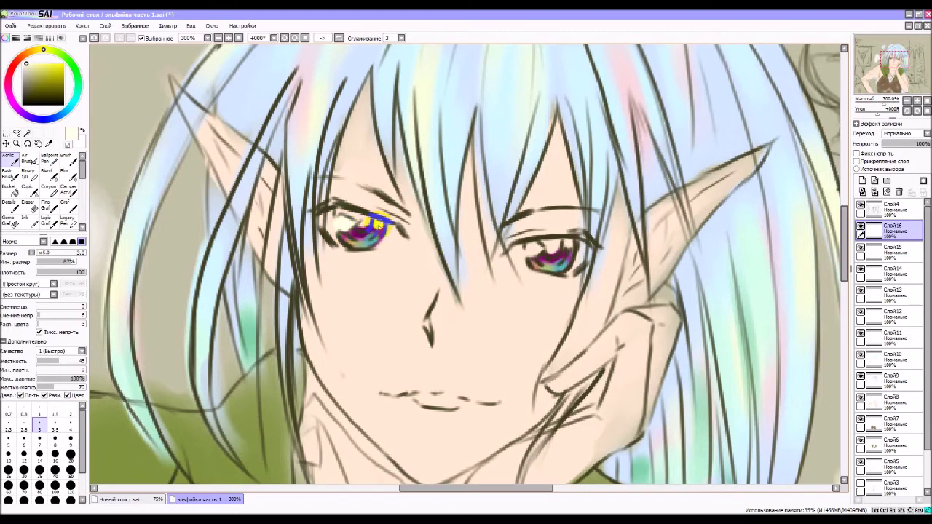
pyautogui.moveTo(570, 246); pyautogui.dragTo(533, 254)
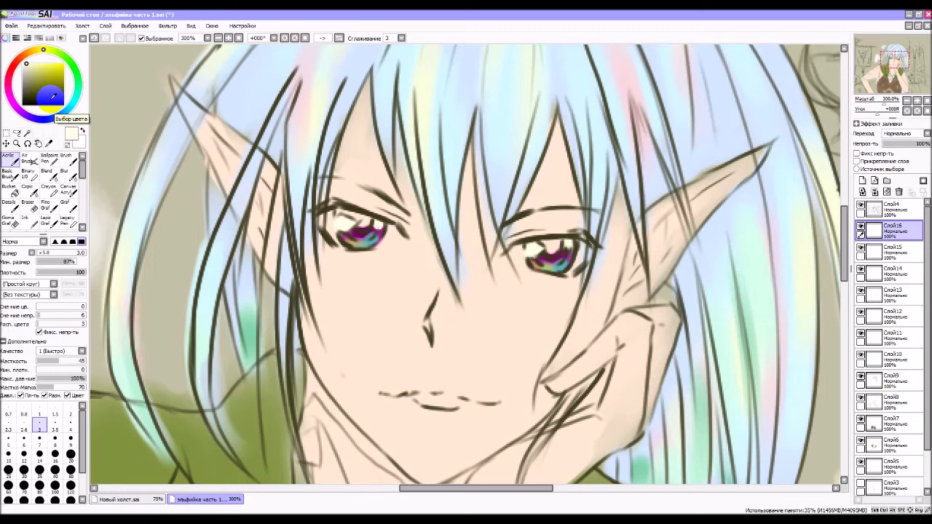
# Step: Paint a very dark olive shadow beneath the upper eyelid of the eye away from the raised hand, and check it against the whole figure
pyautogui.click(38, 100)
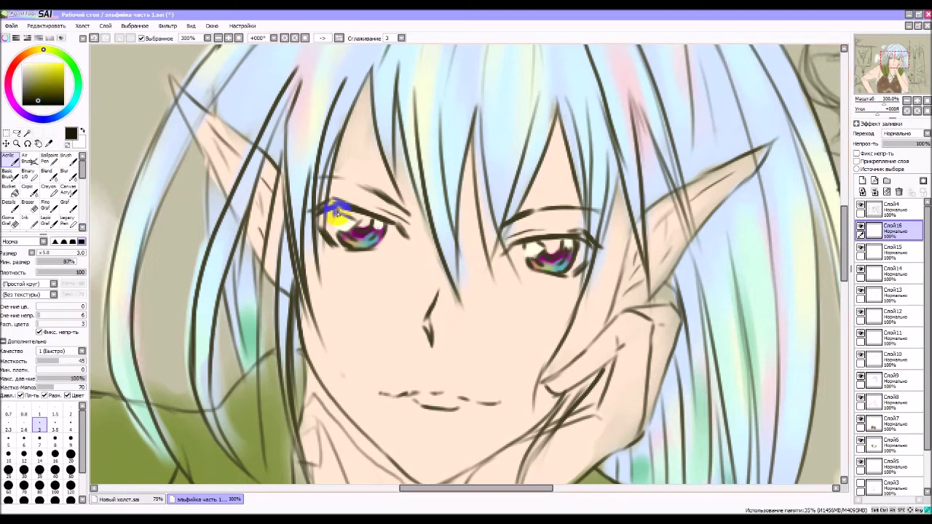
pyautogui.moveTo(337, 213)
pyautogui.mouseDown()
pyautogui.moveTo(361, 222)
pyautogui.moveTo(368, 211)
pyautogui.moveTo(358, 227)
pyautogui.moveTo(369, 222)
pyautogui.moveTo(362, 215)
pyautogui.mouseUp()
pyautogui.moveTo(345, 210); pyautogui.dragTo(335, 216)
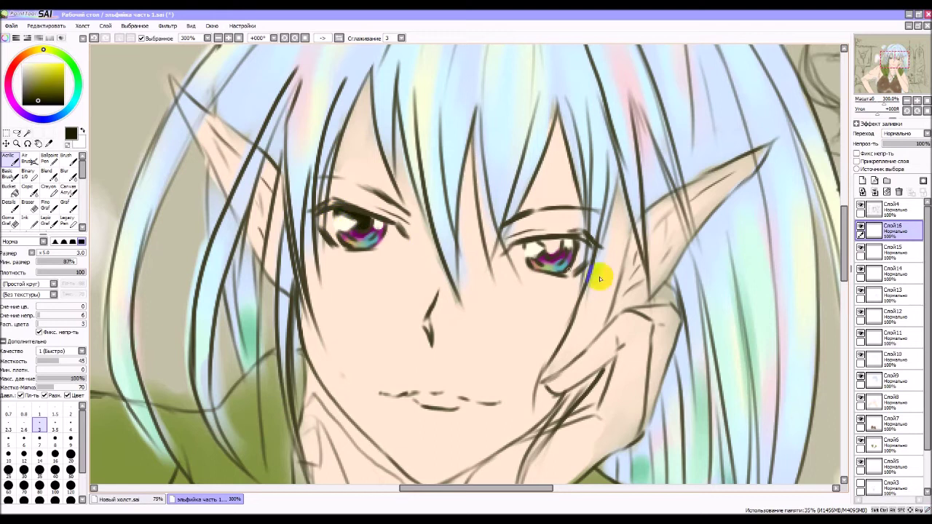
pyautogui.hotkey('ctrl', 'z')
pyautogui.click(908, 102)
pyautogui.click(907, 102)
pyautogui.click(908, 102)
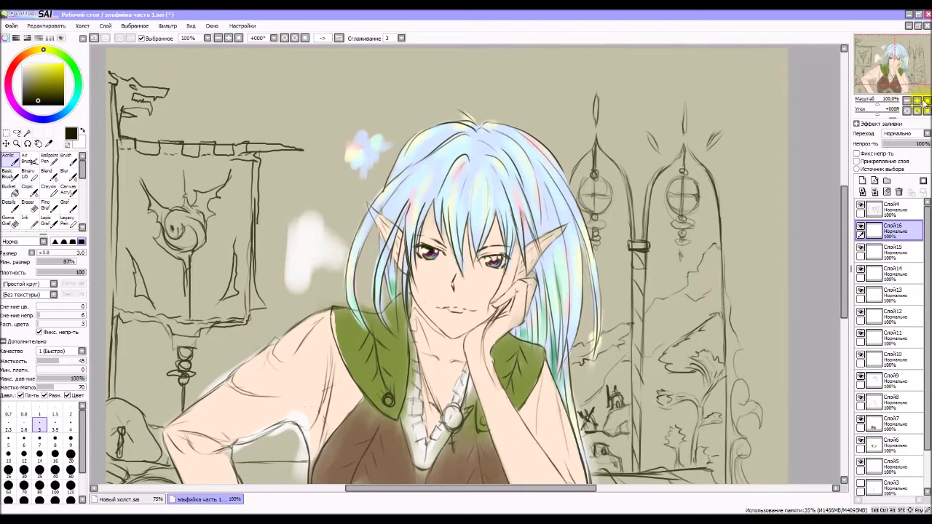
pyautogui.click(917, 102)
pyautogui.click(917, 101)
pyautogui.click(917, 102)
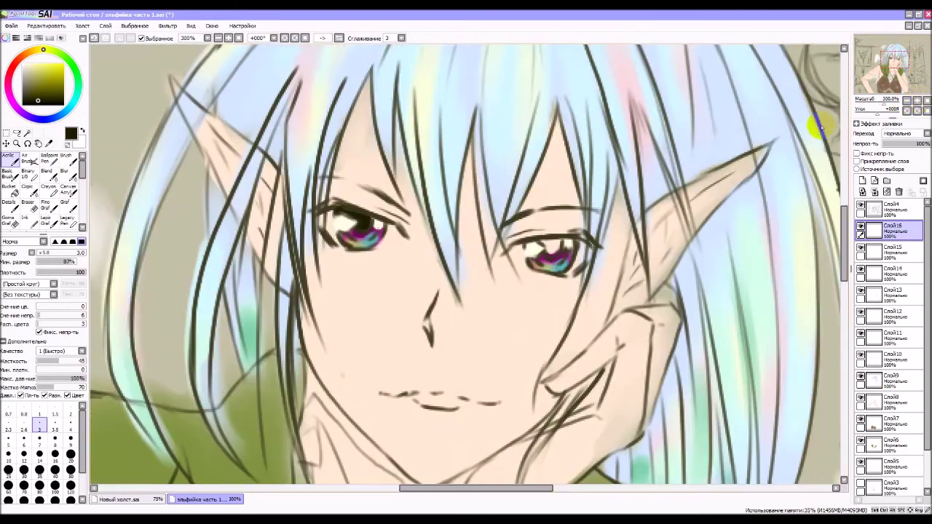
# Step: Compare the eye with and without the dark olive shadow under the upper eyelid, and leave the shadow undone
pyautogui.click(94, 39)
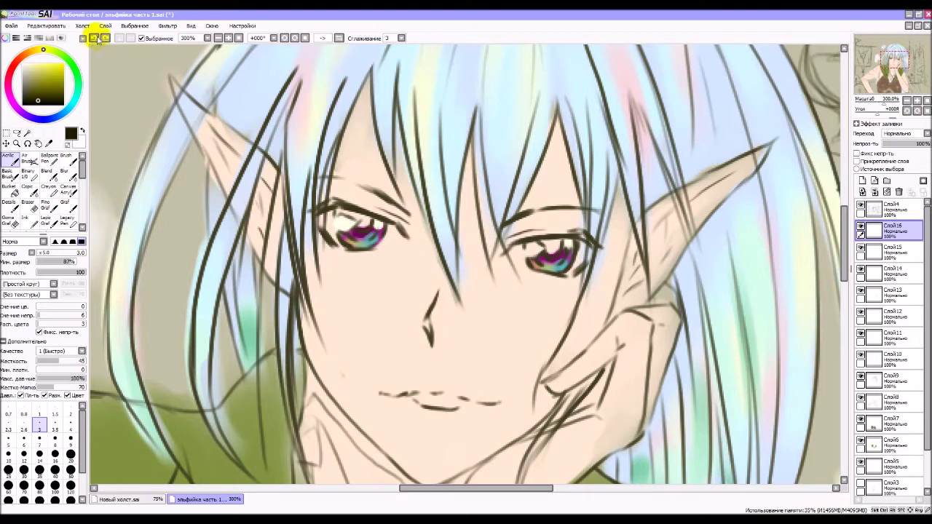
pyautogui.click(108, 38)
pyautogui.click(94, 39)
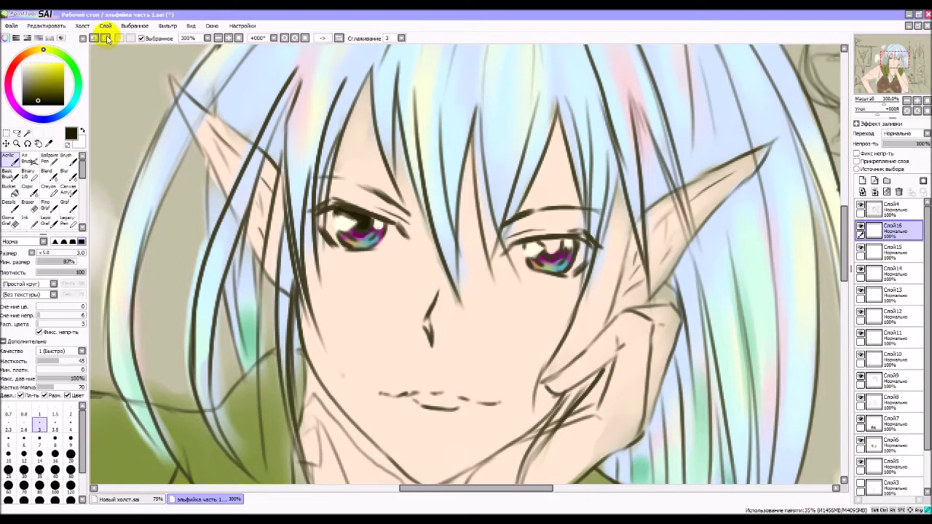
pyautogui.click(94, 38)
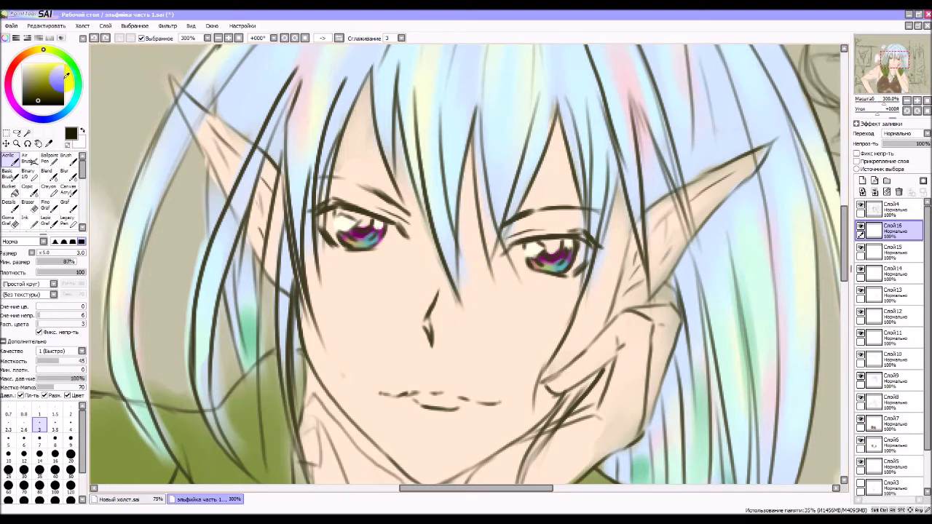
# Step: Paint bright cyan reflections across the upper parts of both irises on the eye-white layer, and undo the stray strokes
pyautogui.click(74, 103)
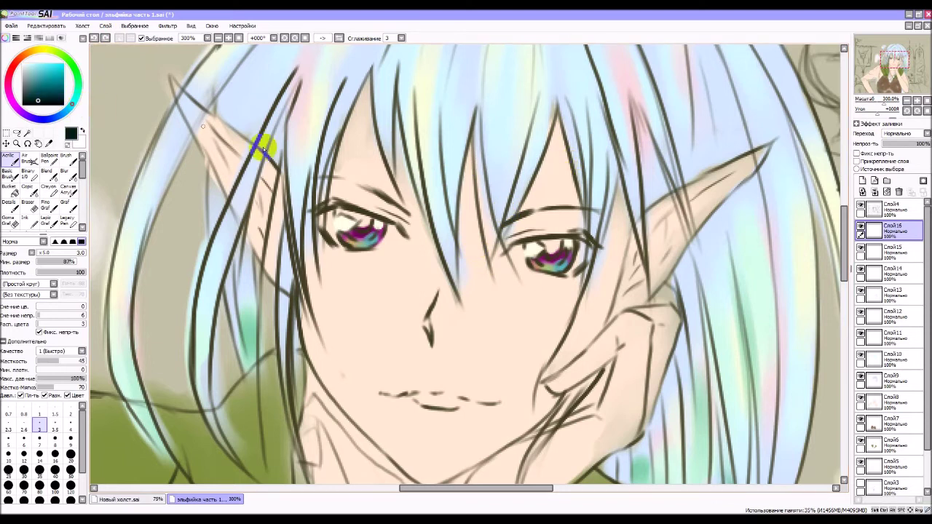
pyautogui.click(54, 84)
pyautogui.moveTo(39, 74); pyautogui.dragTo(57, 70)
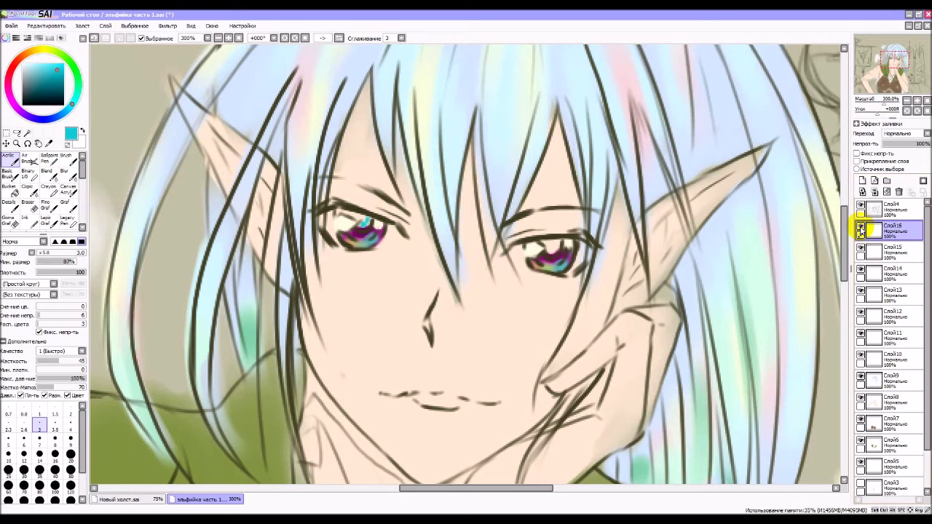
pyautogui.moveTo(343, 211); pyautogui.dragTo(364, 221)
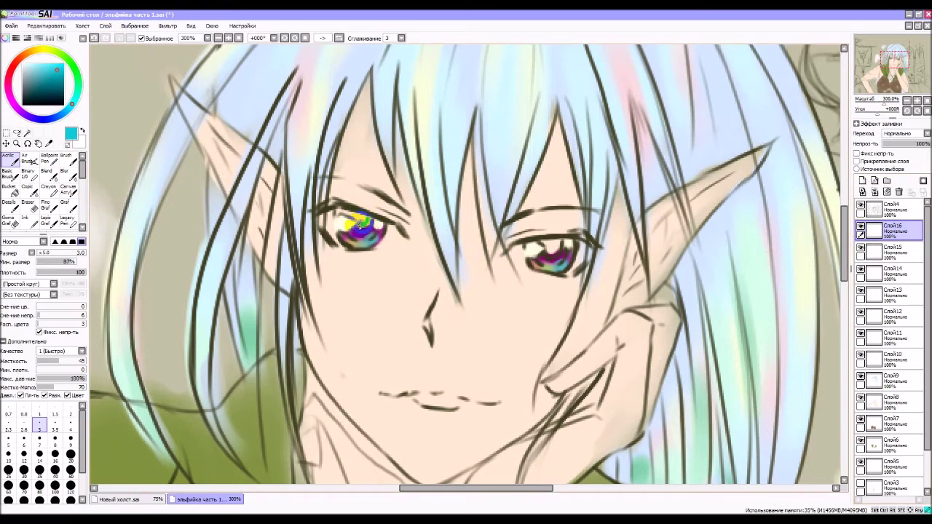
pyautogui.moveTo(362, 221)
pyautogui.mouseDown()
pyautogui.moveTo(343, 214)
pyautogui.moveTo(370, 217)
pyautogui.moveTo(345, 211)
pyautogui.mouseUp()
pyautogui.hotkey('ctrl', 'z')
pyautogui.moveTo(581, 248); pyautogui.dragTo(578, 257)
pyautogui.moveTo(552, 241); pyautogui.dragTo(552, 249)
pyautogui.hotkey('ctrl', 'z')
pyautogui.moveTo(559, 245); pyautogui.dragTo(554, 253)
pyautogui.hotkey('ctrl', 'z')
pyautogui.hotkey('ctrl', 'z')
pyautogui.hotkey('ctrl', 'z')
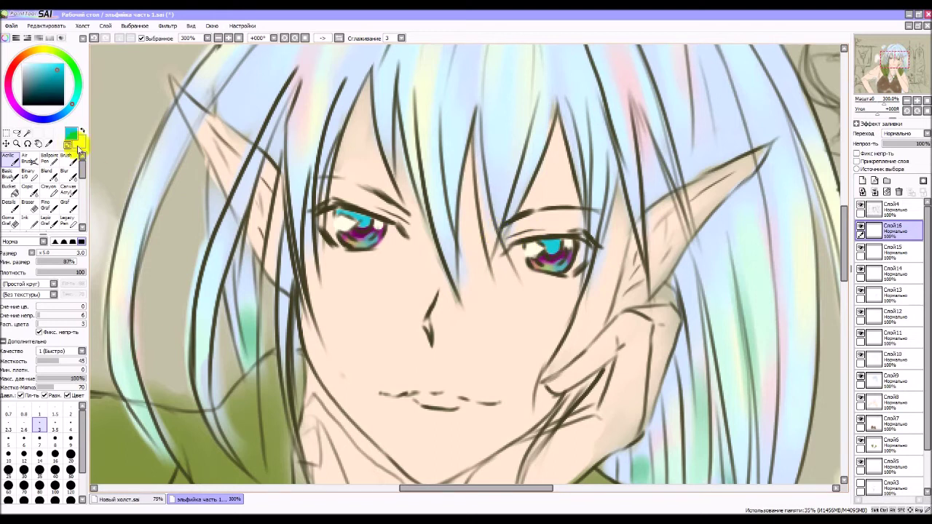
# Step: Shade the cyan reflections in both eyes with a darker teal and check them against the whole figure at 100%
pyautogui.click(53, 86)
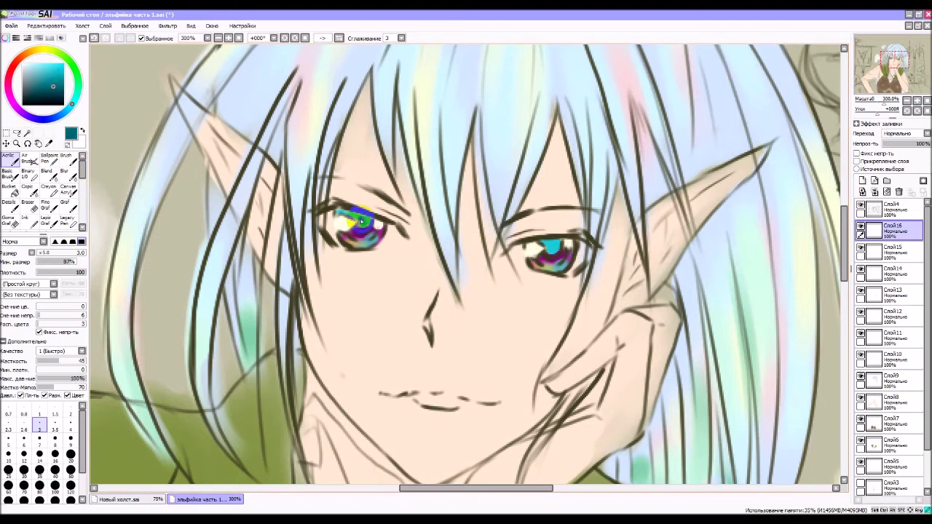
pyautogui.moveTo(356, 219)
pyautogui.mouseDown()
pyautogui.moveTo(364, 227)
pyautogui.moveTo(363, 214)
pyautogui.moveTo(341, 217)
pyautogui.mouseUp()
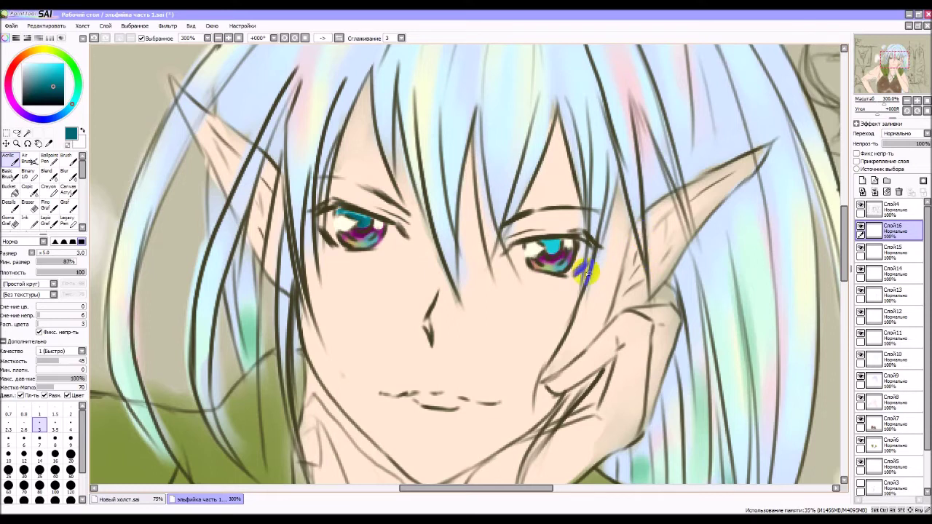
pyautogui.moveTo(558, 258)
pyautogui.mouseDown()
pyautogui.moveTo(539, 246)
pyautogui.moveTo(559, 243)
pyautogui.moveTo(551, 251)
pyautogui.moveTo(558, 242)
pyautogui.moveTo(551, 250)
pyautogui.moveTo(546, 243)
pyautogui.mouseUp()
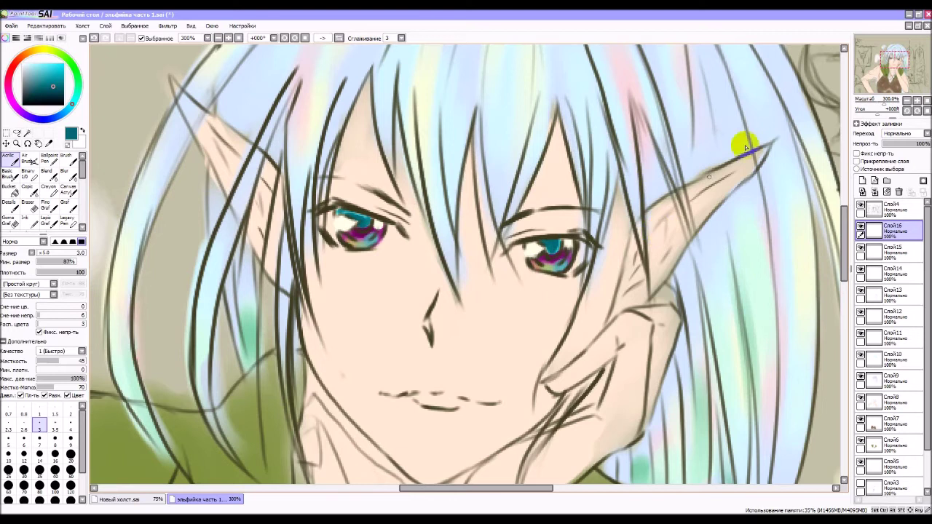
pyautogui.click(907, 101)
pyautogui.click(907, 100)
pyautogui.click(906, 101)
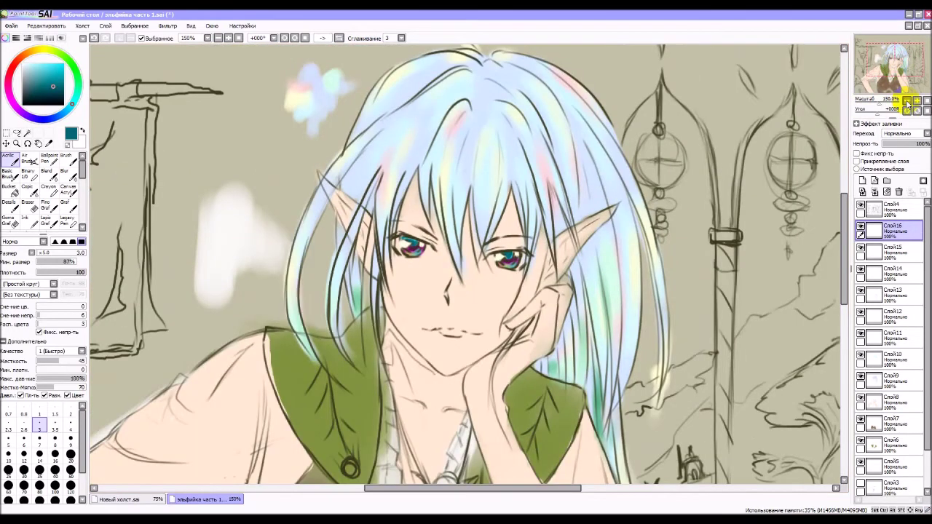
pyautogui.click(906, 102)
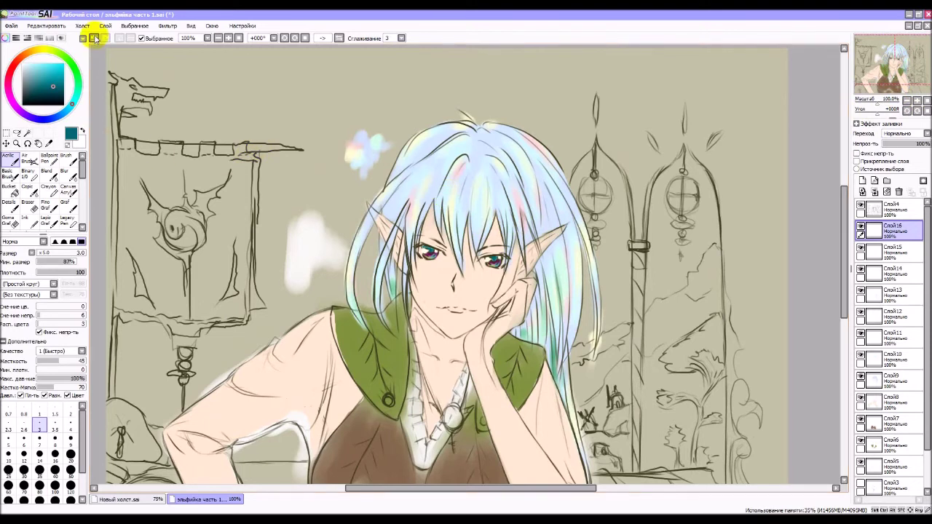
# Step: Compare the eyes with and without the darker teal shading, and leave that shading undone
pyautogui.click(94, 38)
pyautogui.click(94, 38)
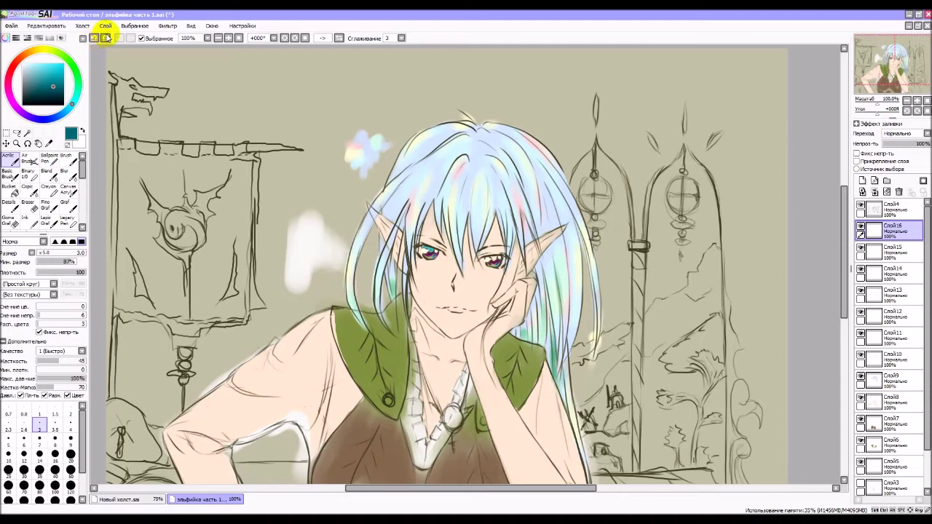
pyautogui.click(106, 38)
pyautogui.click(104, 39)
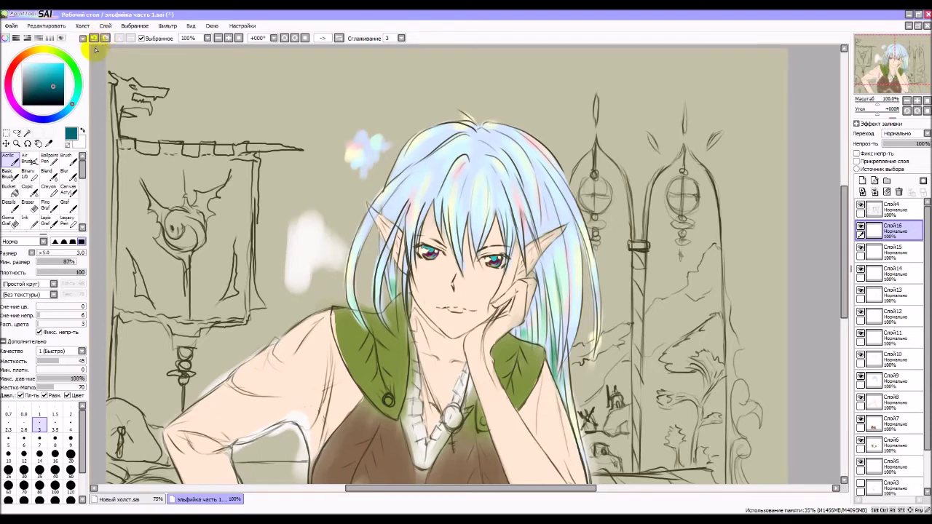
pyautogui.click(94, 39)
pyautogui.click(95, 39)
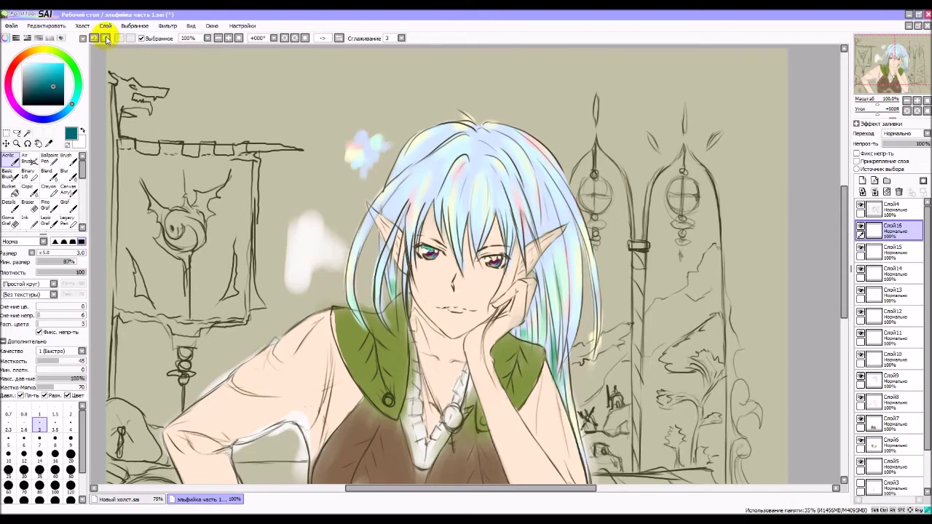
pyautogui.click(106, 39)
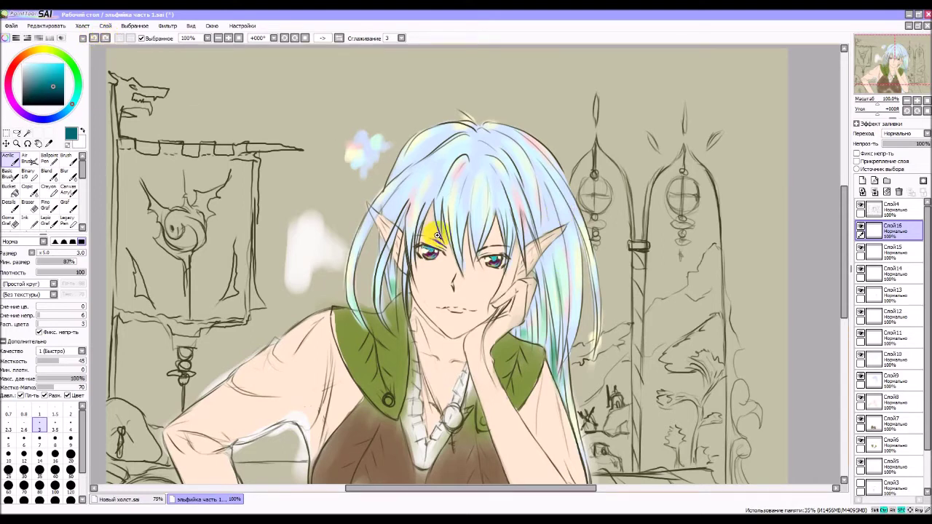
# Step: Add a new layer above the cyan reflections at 30% opacity, and choose a pale blue colour with a size 2 brush
pyautogui.scroll(5, 497, 219)
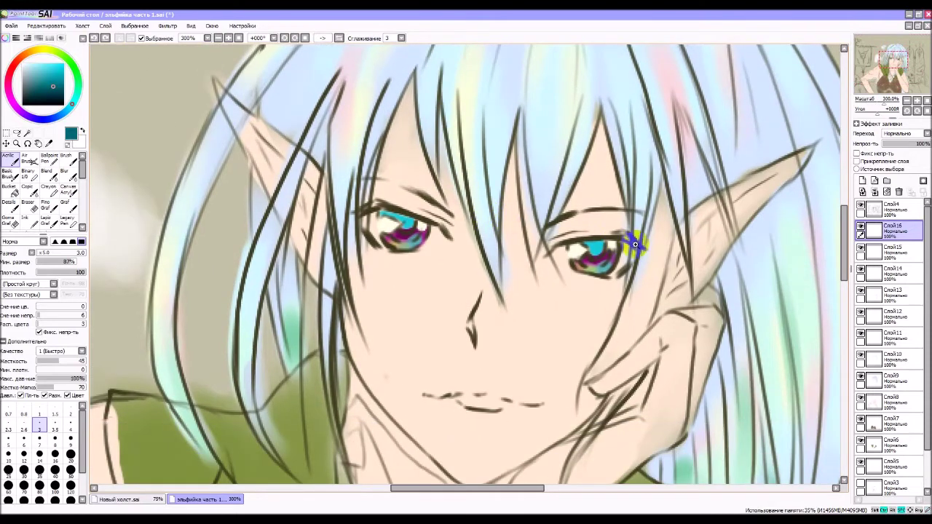
pyautogui.scroll(1, 636, 246)
pyautogui.click(862, 180)
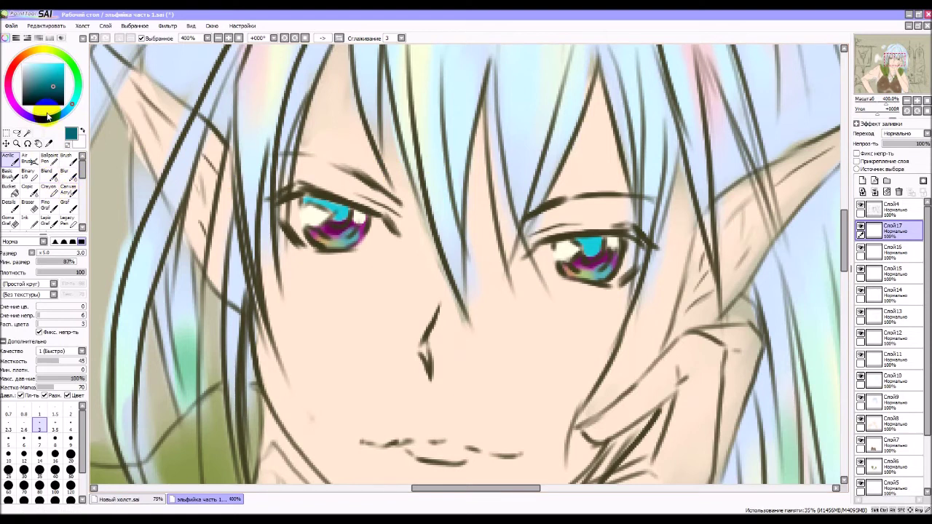
pyautogui.click(45, 108)
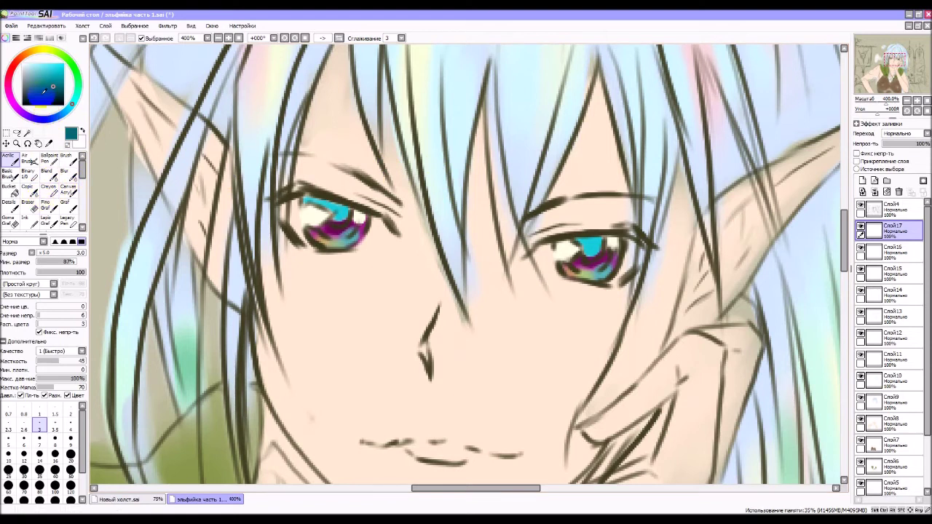
pyautogui.moveTo(44, 91); pyautogui.dragTo(27, 64)
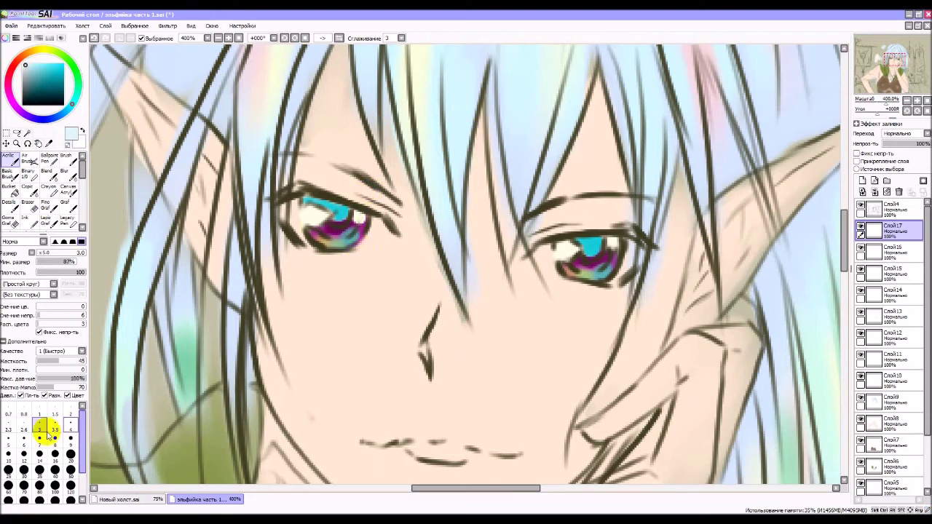
pyautogui.hotkey('ctrl', 'z')
pyautogui.hotkey('ctrl', 'z')
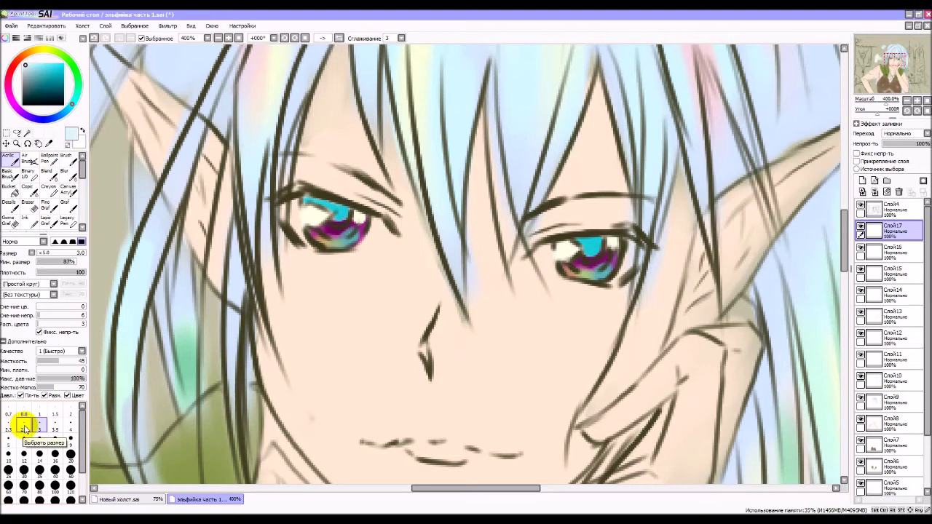
pyautogui.click(71, 413)
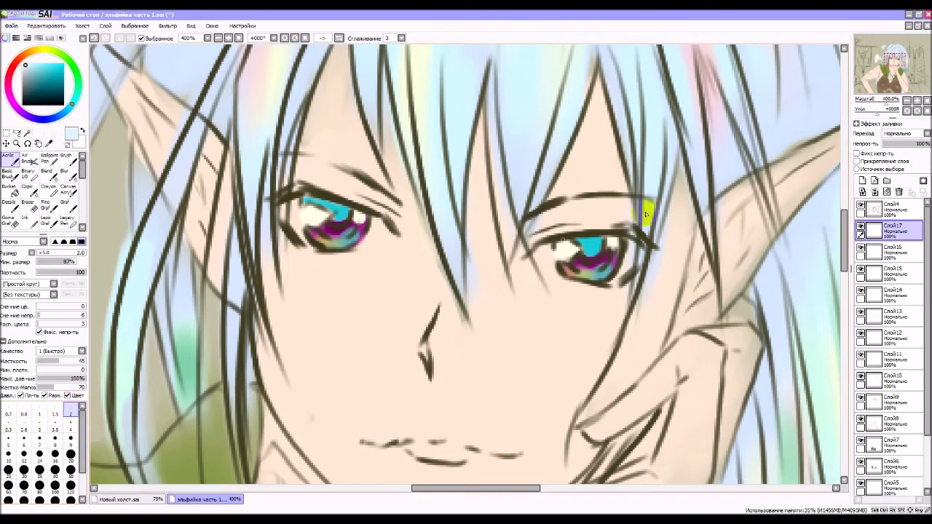
pyautogui.moveTo(908, 150); pyautogui.dragTo(903, 144)
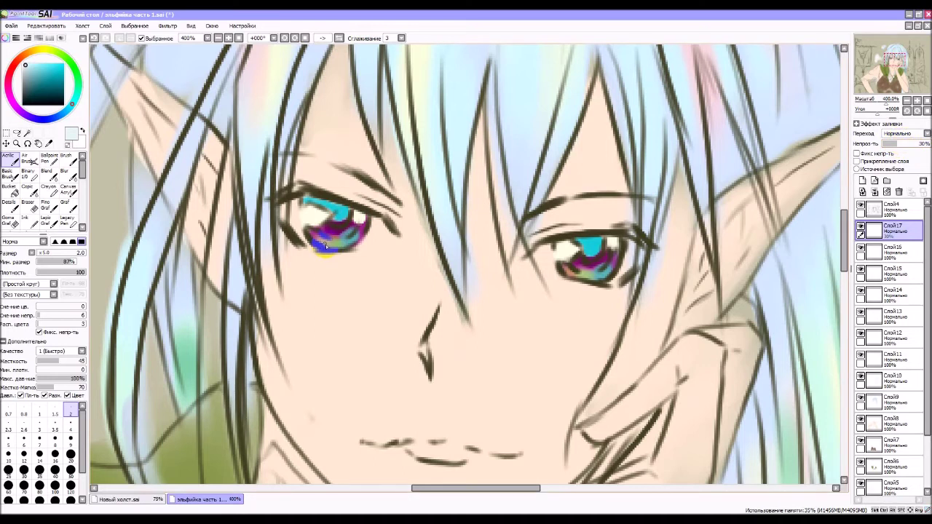
# Step: Paint soft pale blue glints over the lower irises of both eyes, undo the last near-white stroke, and compare with the layer hidden
pyautogui.moveTo(335, 240)
pyautogui.mouseDown()
pyautogui.moveTo(328, 246)
pyautogui.moveTo(344, 230)
pyautogui.moveTo(361, 240)
pyautogui.moveTo(369, 232)
pyautogui.moveTo(360, 222)
pyautogui.moveTo(358, 244)
pyautogui.moveTo(339, 218)
pyautogui.moveTo(340, 229)
pyautogui.mouseUp()
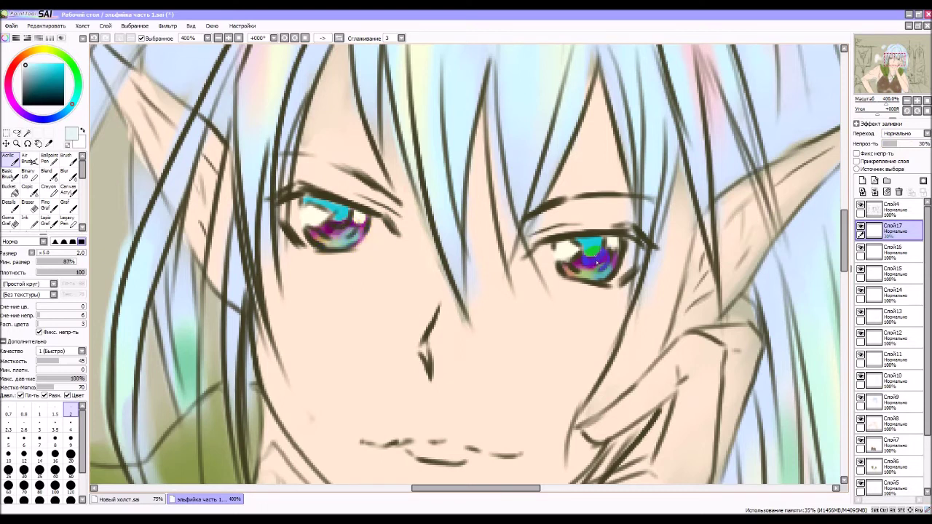
pyautogui.moveTo(583, 280)
pyautogui.mouseDown()
pyautogui.moveTo(606, 253)
pyautogui.moveTo(593, 277)
pyautogui.mouseUp()
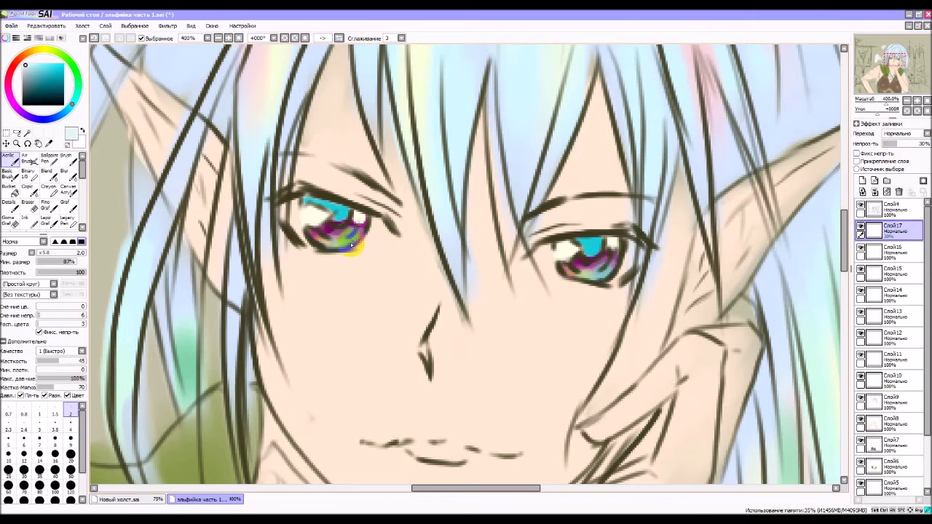
pyautogui.moveTo(350, 245); pyautogui.dragTo(330, 242)
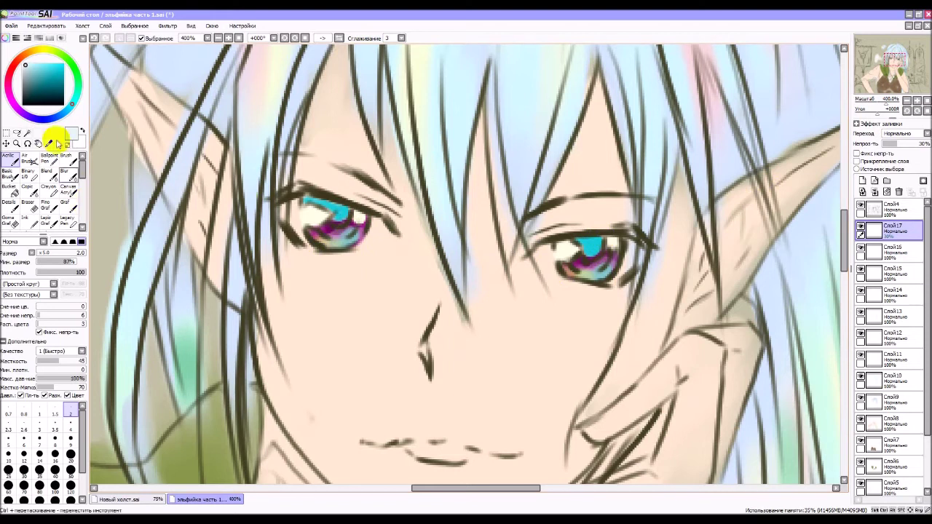
pyautogui.click(23, 63)
pyautogui.moveTo(358, 226); pyautogui.dragTo(350, 239)
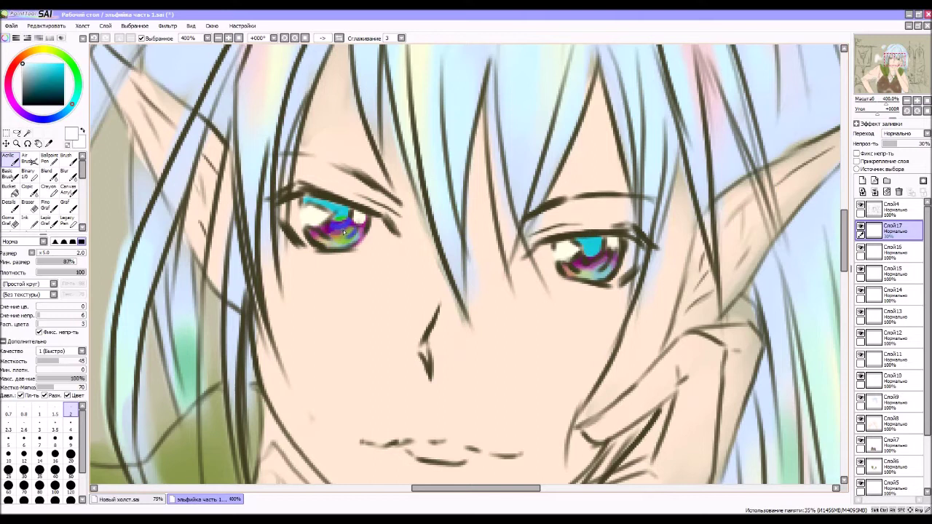
pyautogui.hotkey('ctrl', 'z')
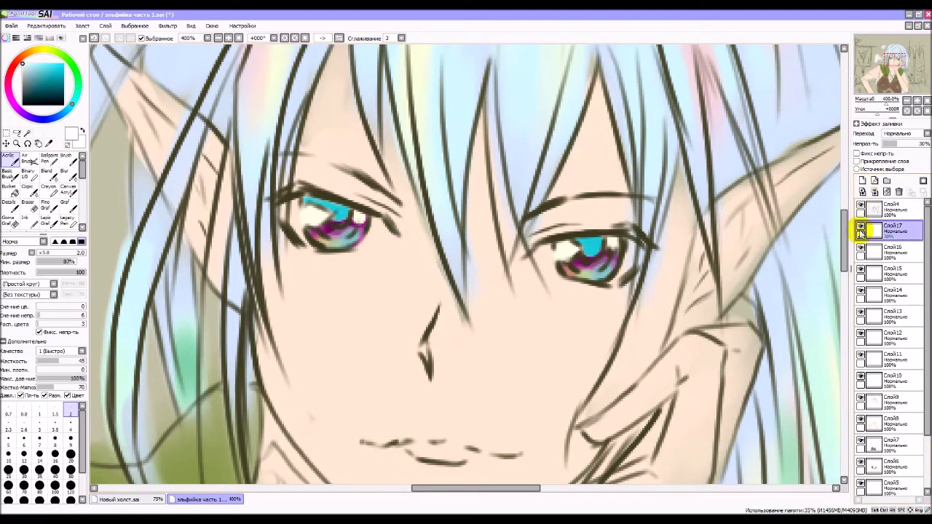
pyautogui.click(861, 227)
pyautogui.click(861, 227)
# Step: On another new layer at full opacity, paint small near-white glints along the lower irises of both eyes
pyautogui.click(862, 180)
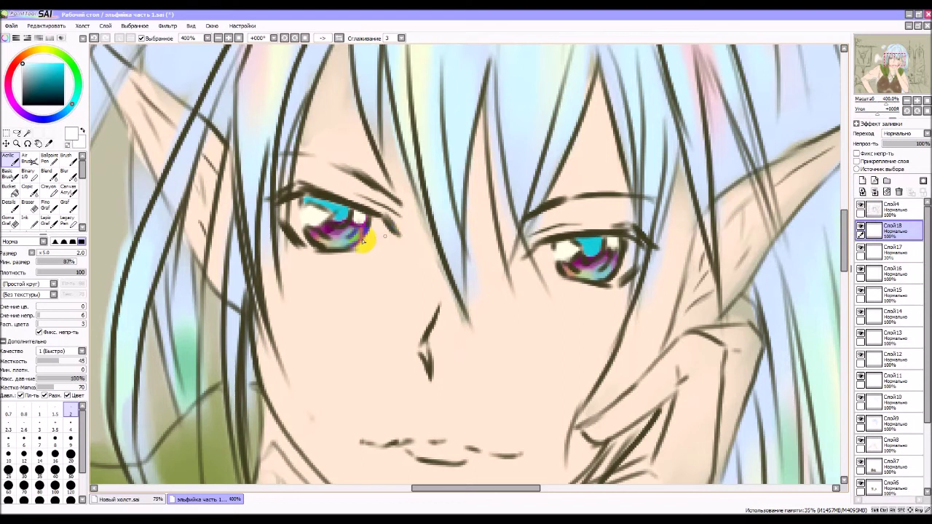
pyautogui.moveTo(353, 248); pyautogui.dragTo(329, 236)
pyautogui.click(330, 236)
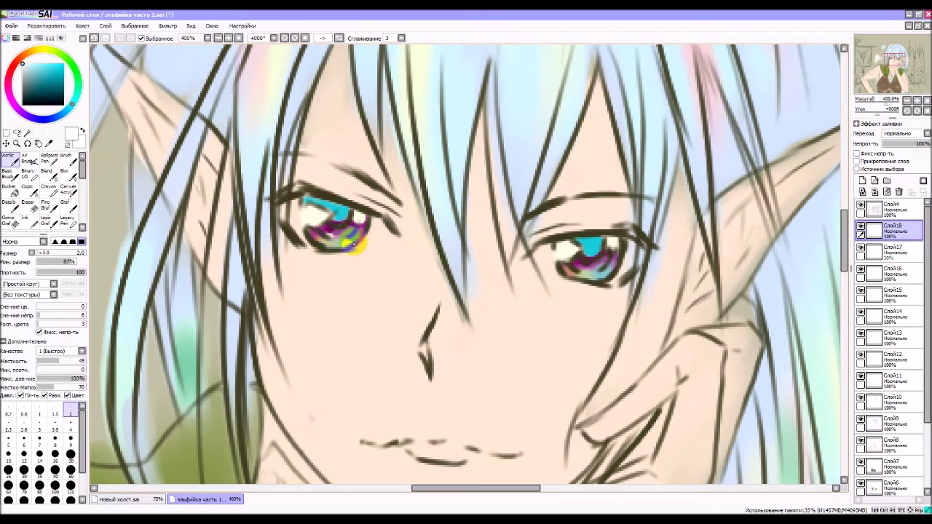
pyautogui.moveTo(359, 239); pyautogui.dragTo(339, 252)
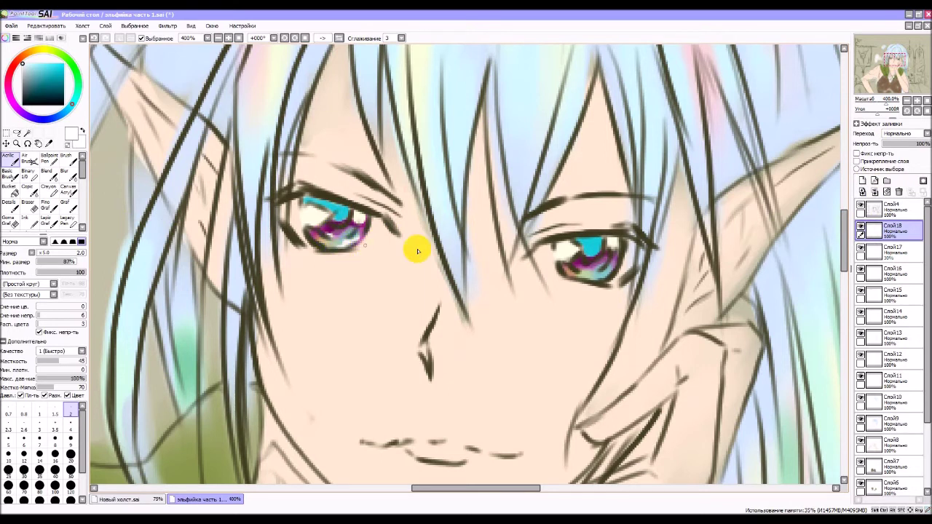
pyautogui.moveTo(583, 271)
pyautogui.mouseDown()
pyautogui.moveTo(599, 285)
pyautogui.moveTo(612, 278)
pyautogui.moveTo(601, 276)
pyautogui.moveTo(612, 281)
pyautogui.moveTo(576, 292)
pyautogui.mouseUp()
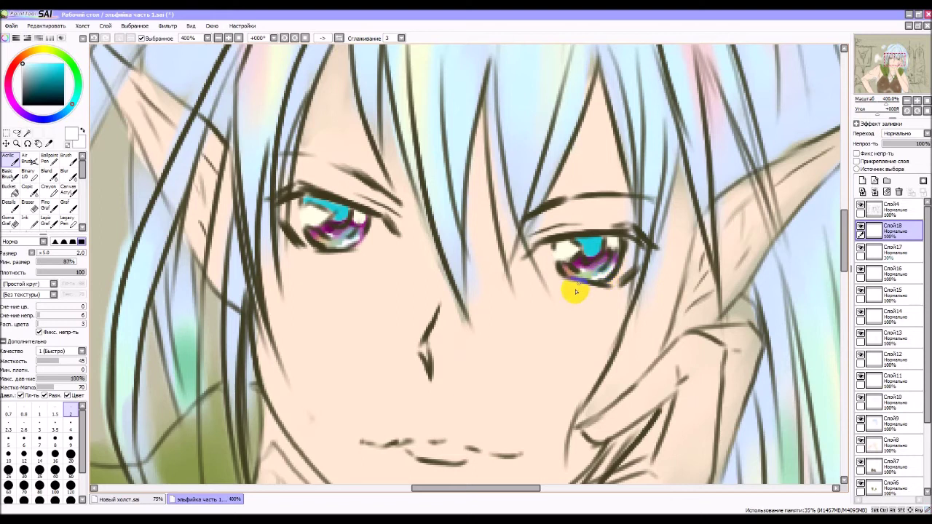
pyautogui.moveTo(370, 255)
pyautogui.mouseDown()
pyautogui.moveTo(368, 231)
pyautogui.moveTo(360, 240)
pyautogui.mouseUp()
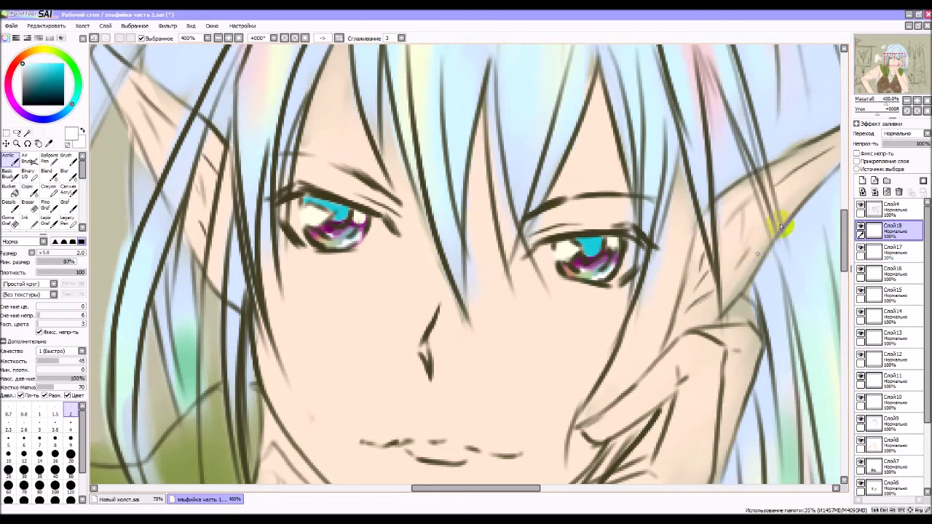
pyautogui.moveTo(577, 284); pyautogui.dragTo(563, 268)
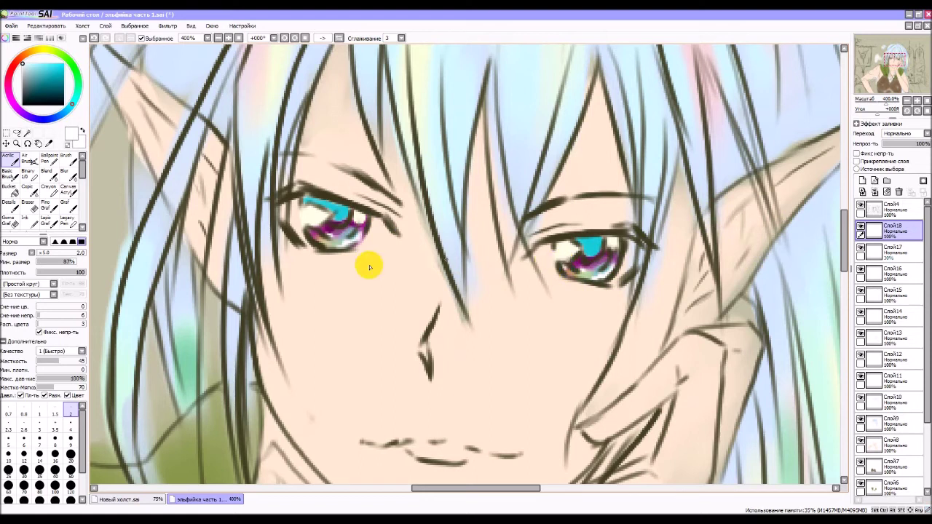
# Step: Paint small near-white highlights over the cyan reflections of both eyes, undo the last stroke, and check the eyes against the whole figure
pyautogui.click(332, 247)
pyautogui.moveTo(302, 257)
pyautogui.mouseDown()
pyautogui.moveTo(312, 223)
pyautogui.moveTo(338, 226)
pyautogui.moveTo(339, 210)
pyautogui.mouseUp()
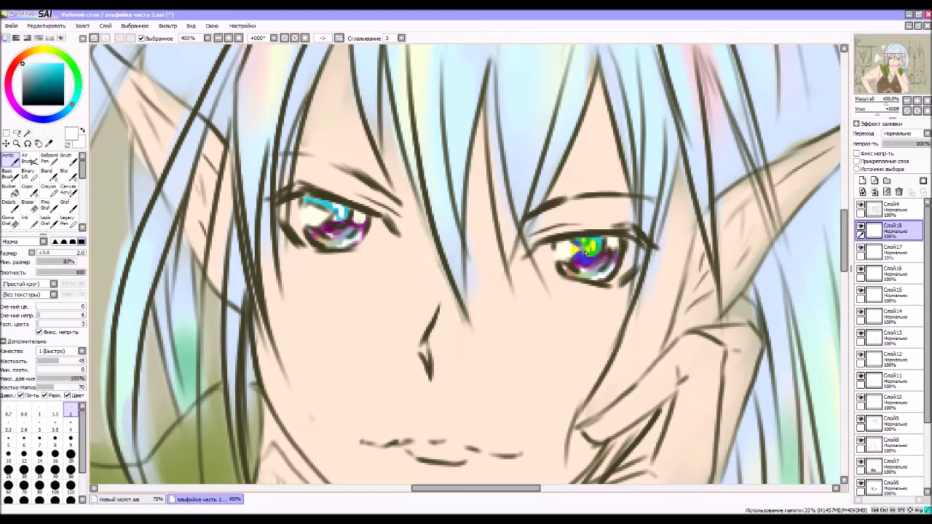
pyautogui.moveTo(586, 252)
pyautogui.mouseDown()
pyautogui.moveTo(597, 240)
pyautogui.moveTo(601, 258)
pyautogui.mouseUp()
pyautogui.hotkey('ctrl', 'z')
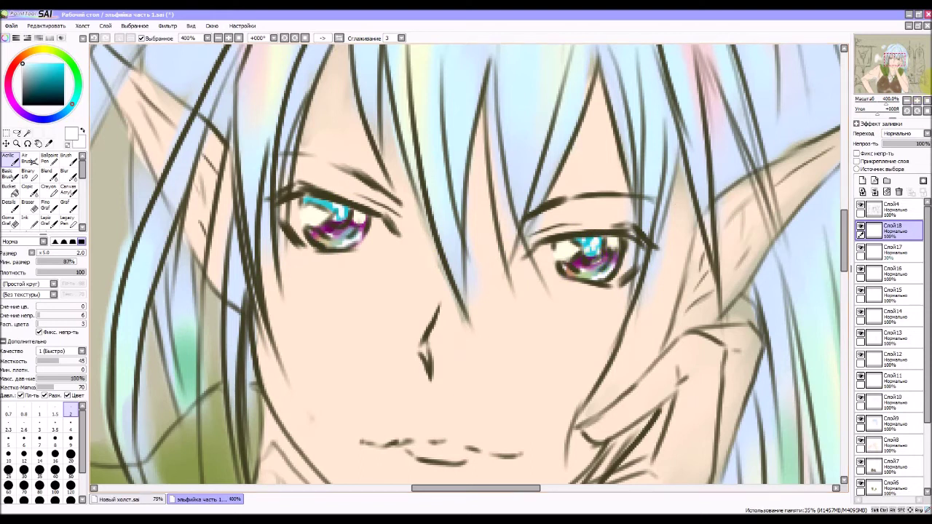
pyautogui.click(907, 101)
pyautogui.click(907, 102)
pyautogui.click(907, 101)
pyautogui.click(907, 102)
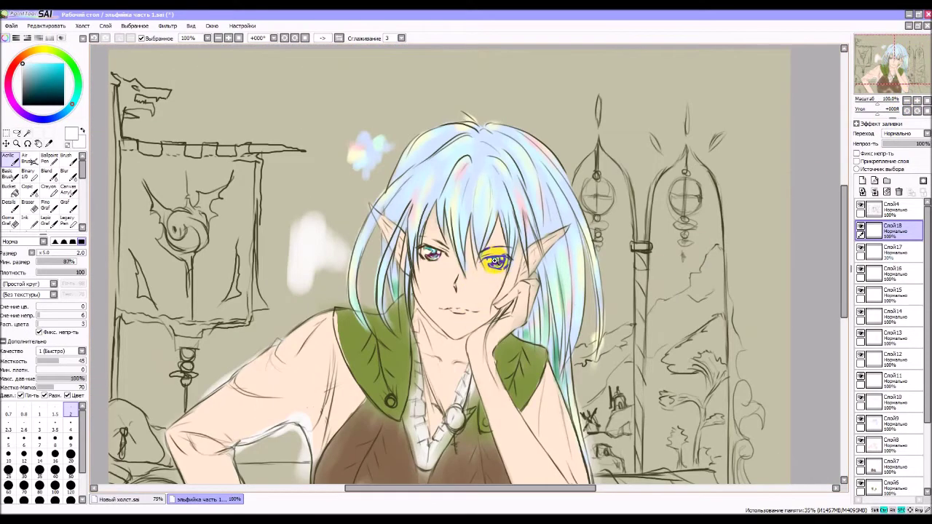
pyautogui.scroll(2, 497, 259)
pyautogui.scroll(3, 497, 258)
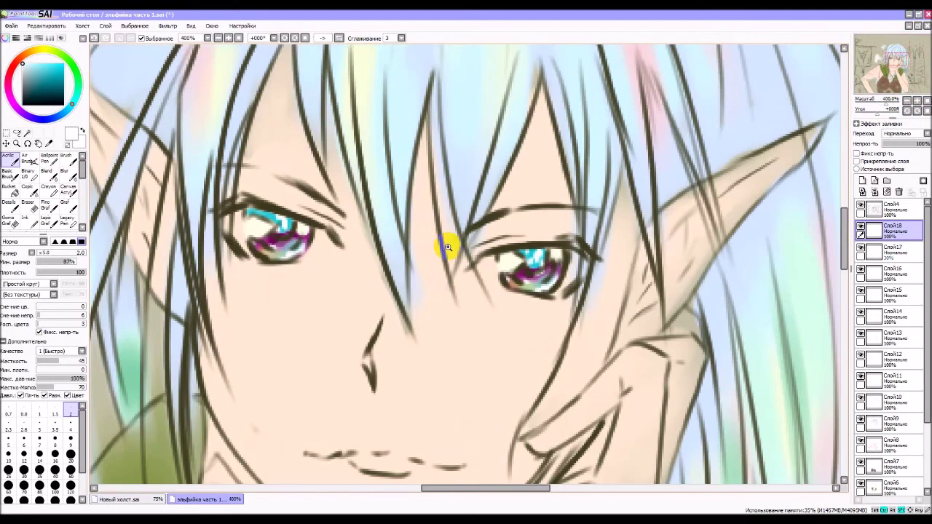
pyautogui.scroll(1, 449, 246)
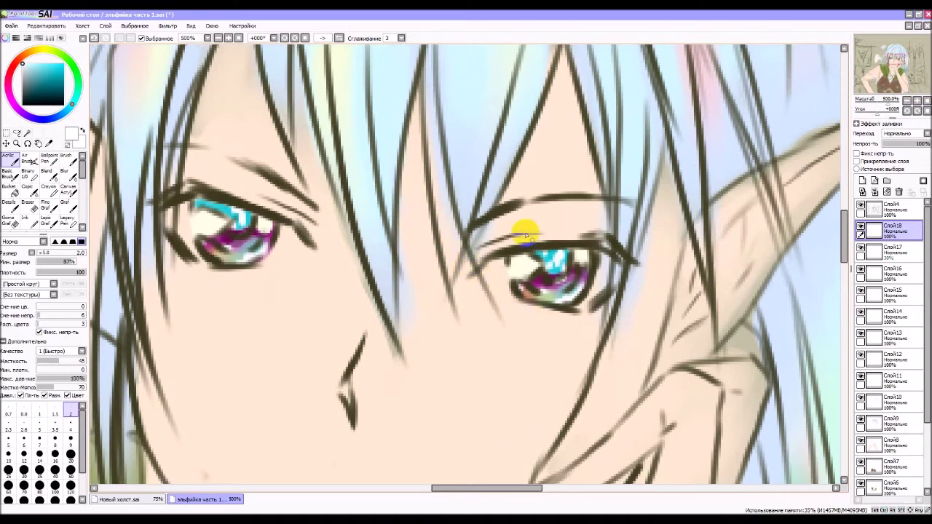
pyautogui.moveTo(561, 298); pyautogui.dragTo(621, 280)
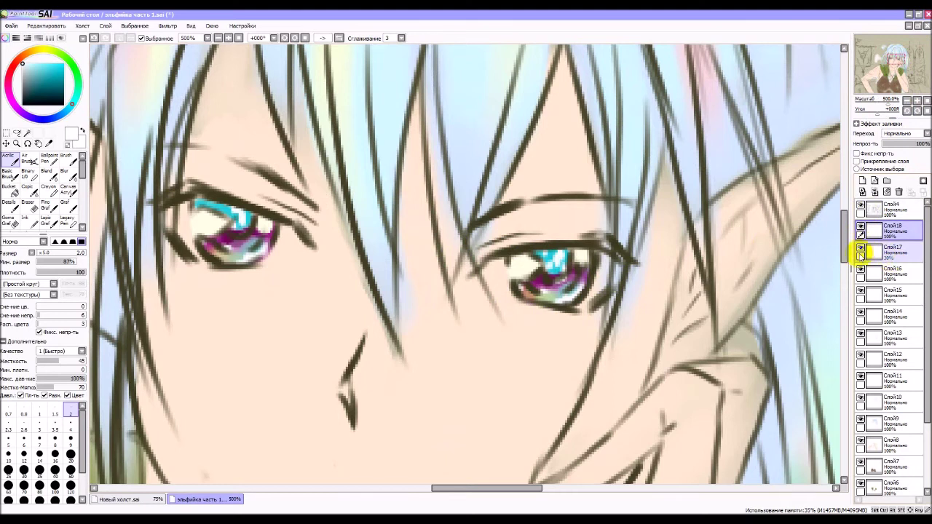
# Step: Compare the eyes with layers Слой17 and Слой18 shown and hidden, up close and at 75% zoom, leaving only Слой18 hidden
pyautogui.click(861, 247)
pyautogui.click(862, 247)
pyautogui.click(862, 248)
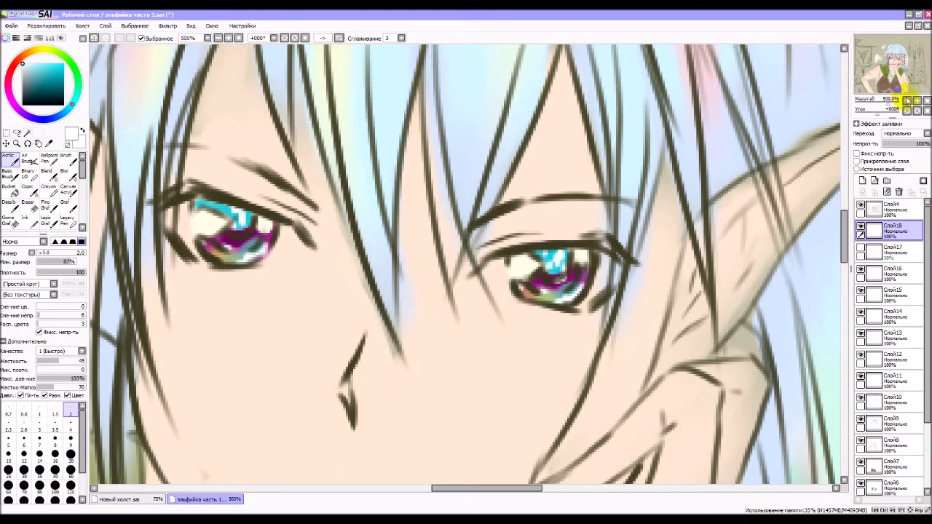
pyautogui.click(907, 101)
pyautogui.click(908, 101)
pyautogui.click(907, 101)
pyautogui.click(908, 101)
pyautogui.click(908, 101)
pyautogui.click(907, 100)
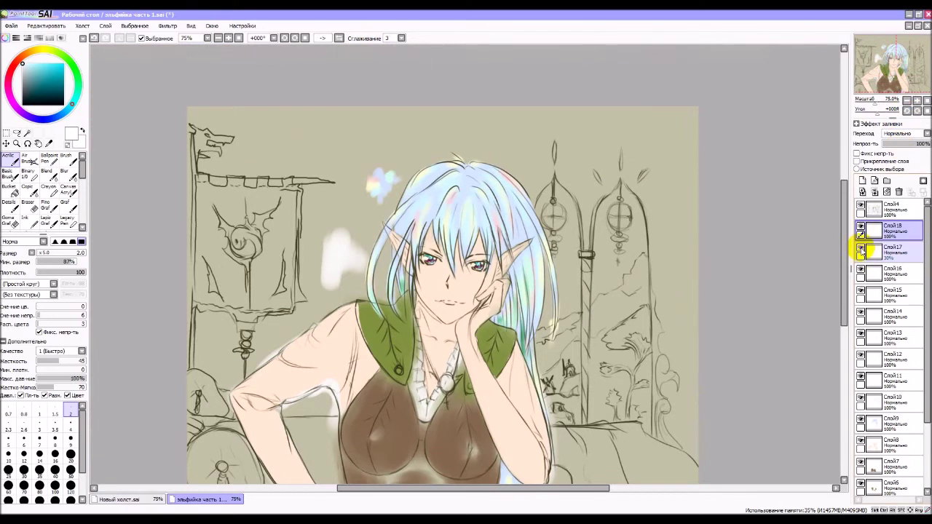
pyautogui.click(862, 249)
pyautogui.click(861, 227)
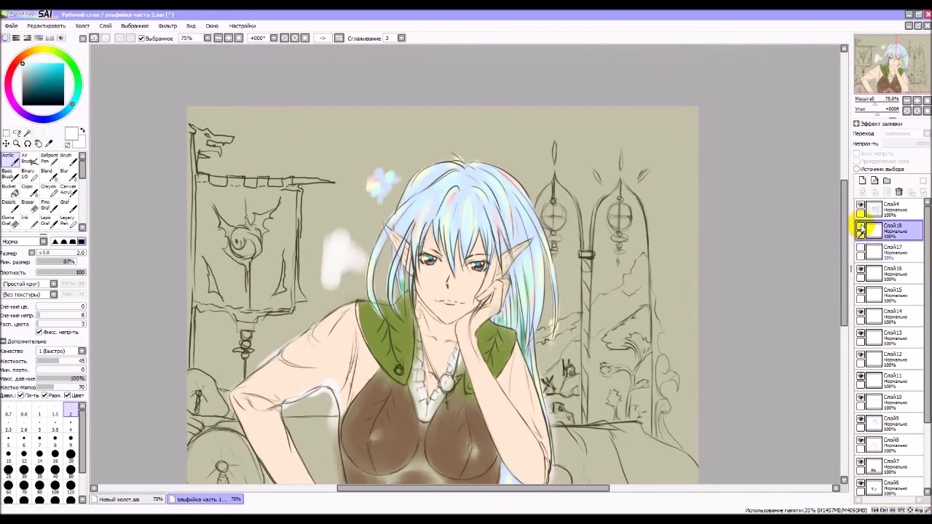
pyautogui.click(862, 228)
pyautogui.click(862, 228)
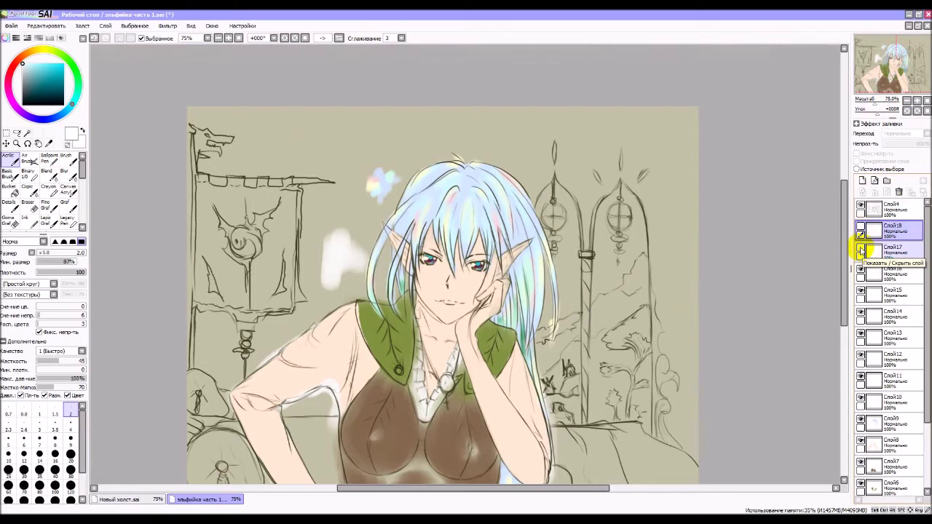
pyautogui.click(862, 249)
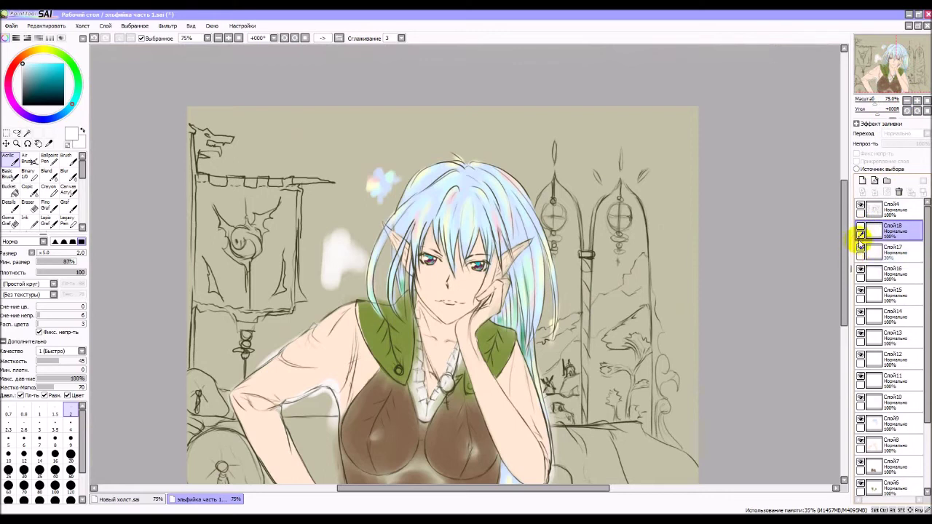
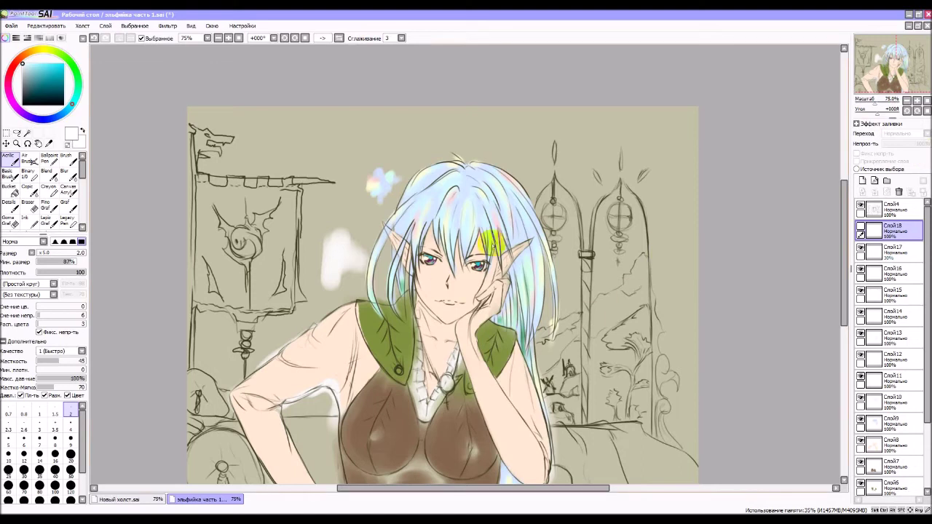
# Step: Hide layer Слой15 and, on Слой16, paint thin coral-red strokes over the cyan reflections of both eyes
pyautogui.click(861, 292)
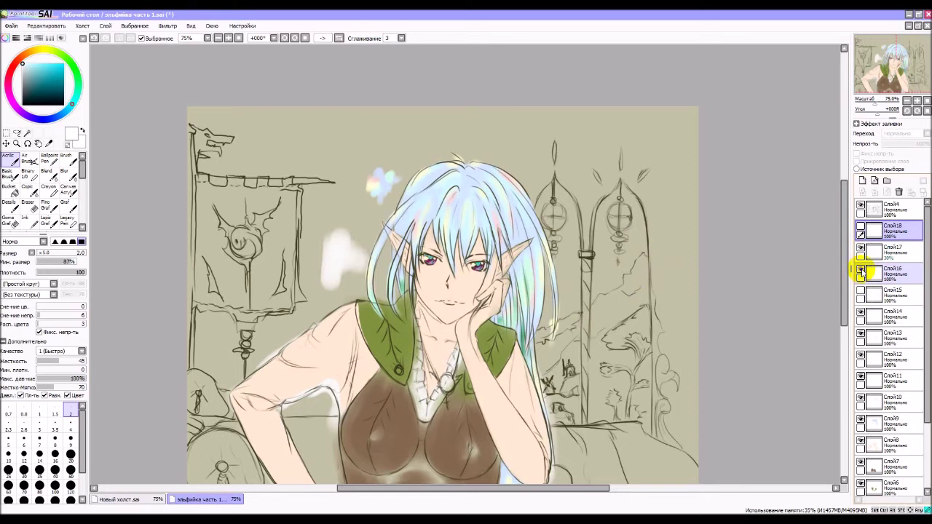
pyautogui.click(897, 269)
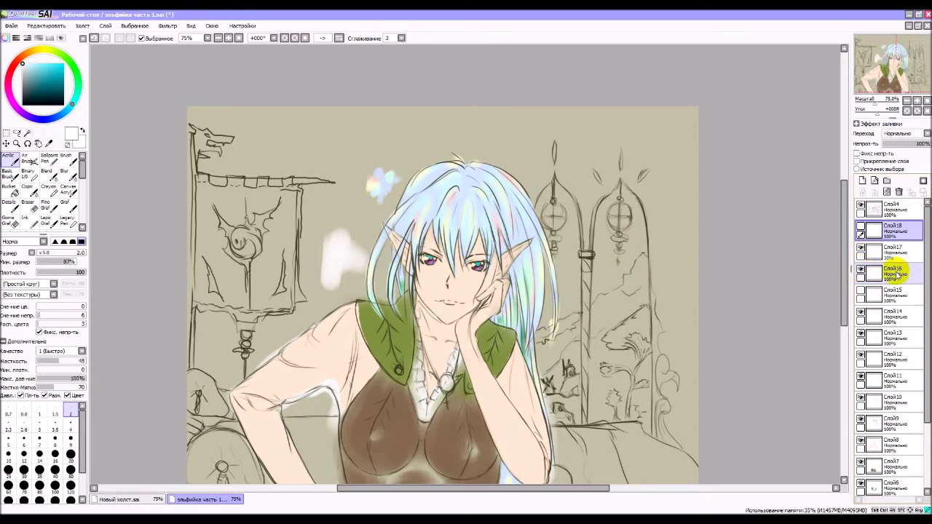
pyautogui.scroll(6, 493, 239)
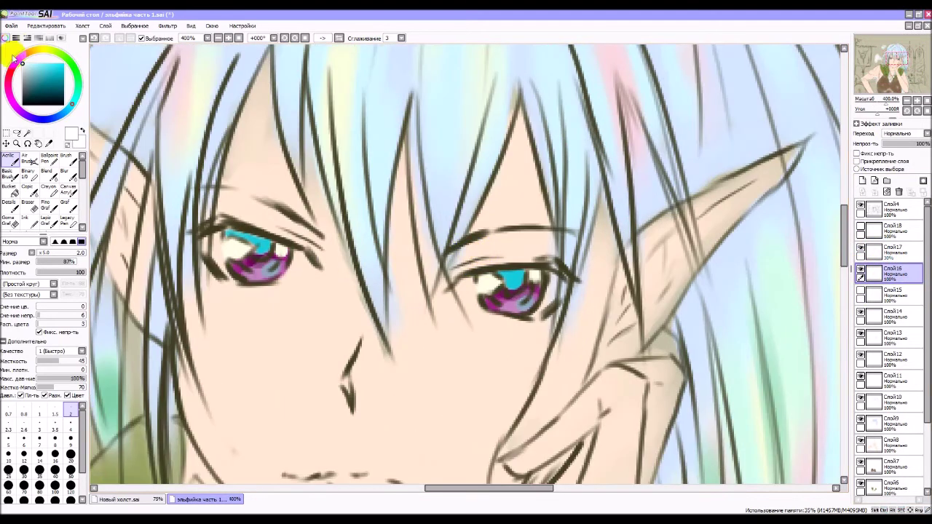
pyautogui.click(11, 72)
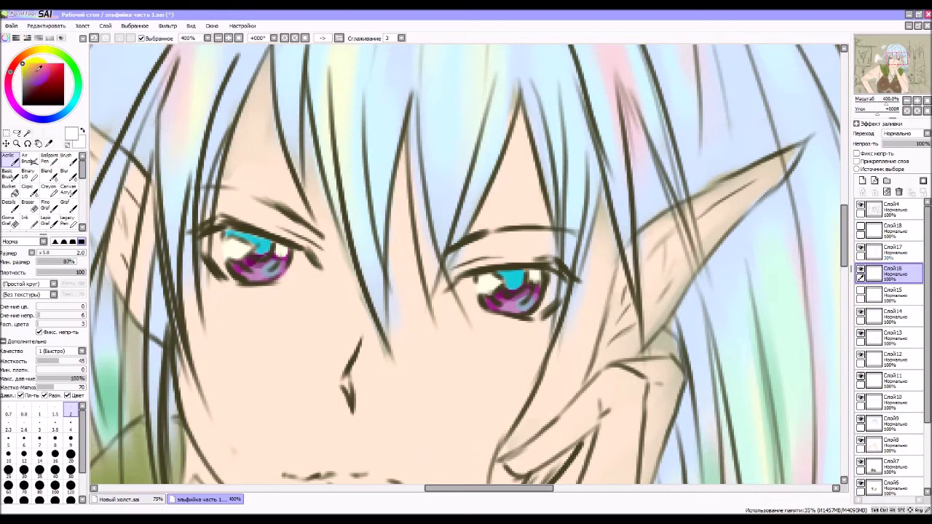
pyautogui.moveTo(57, 70); pyautogui.dragTo(52, 67)
pyautogui.moveTo(257, 240)
pyautogui.mouseDown()
pyautogui.moveTo(245, 234)
pyautogui.moveTo(258, 247)
pyautogui.mouseUp()
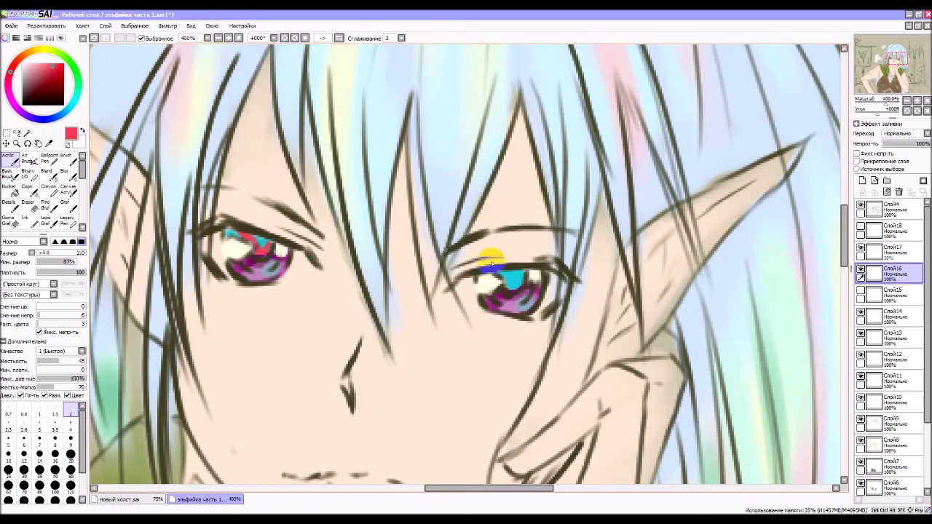
pyautogui.moveTo(499, 275); pyautogui.dragTo(512, 286)
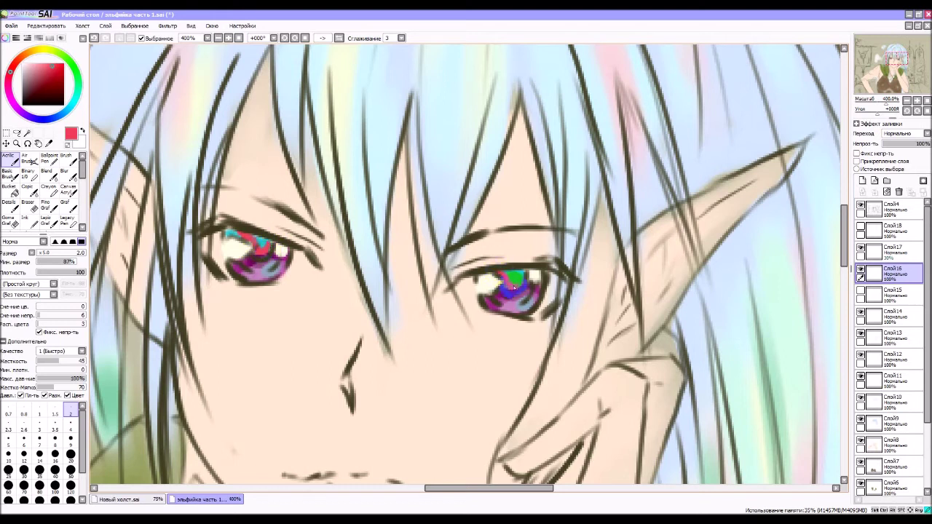
pyautogui.moveTo(523, 278); pyautogui.dragTo(534, 288)
pyautogui.hotkey('ctrl', 'y')
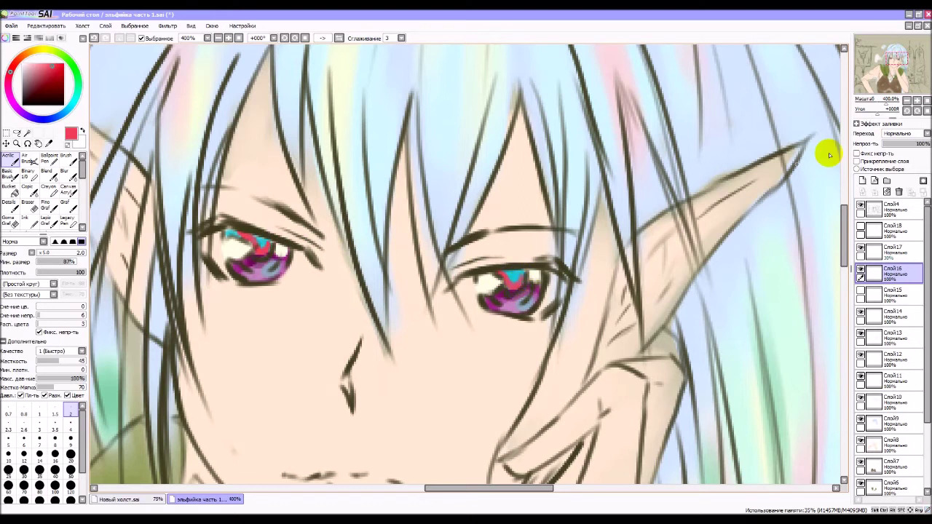
# Step: Add small red touches to the lower irises of both eyes, compare with Слой18 shown and hidden, and leave Слой18 visible
pyautogui.click(907, 105)
pyautogui.click(907, 104)
pyautogui.click(907, 104)
pyautogui.click(907, 104)
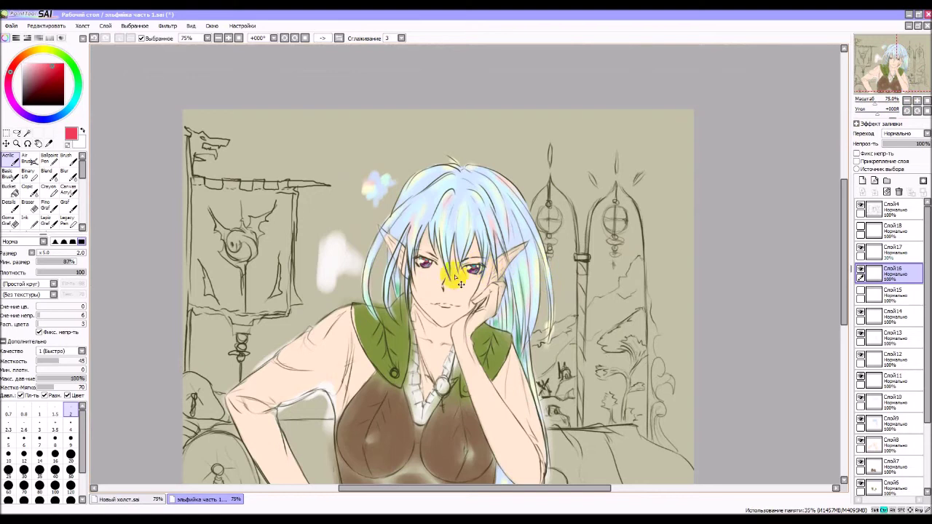
pyautogui.scroll(6, 430, 258)
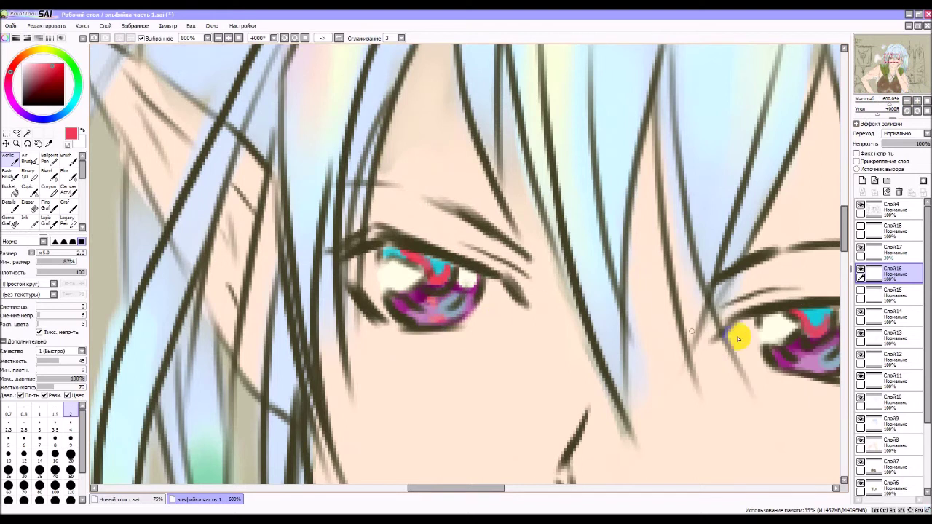
pyautogui.moveTo(704, 306); pyautogui.dragTo(645, 254)
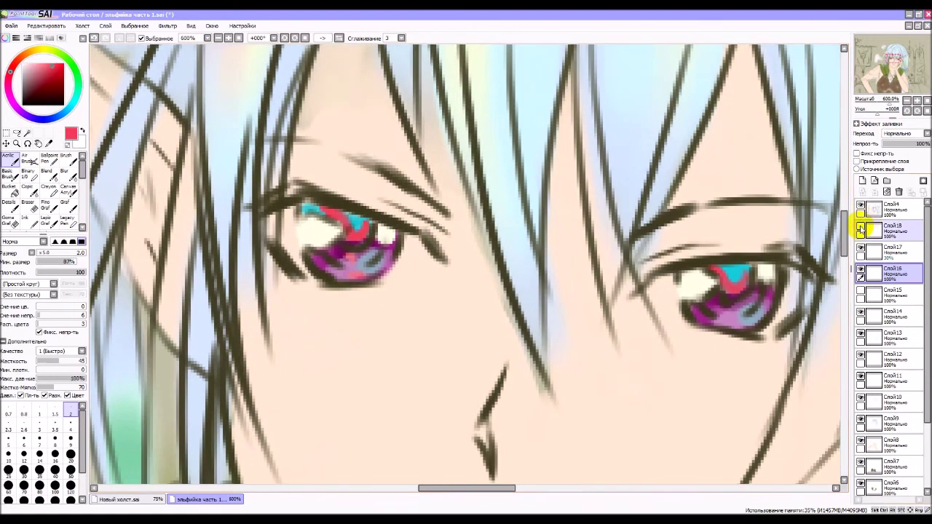
pyautogui.click(861, 228)
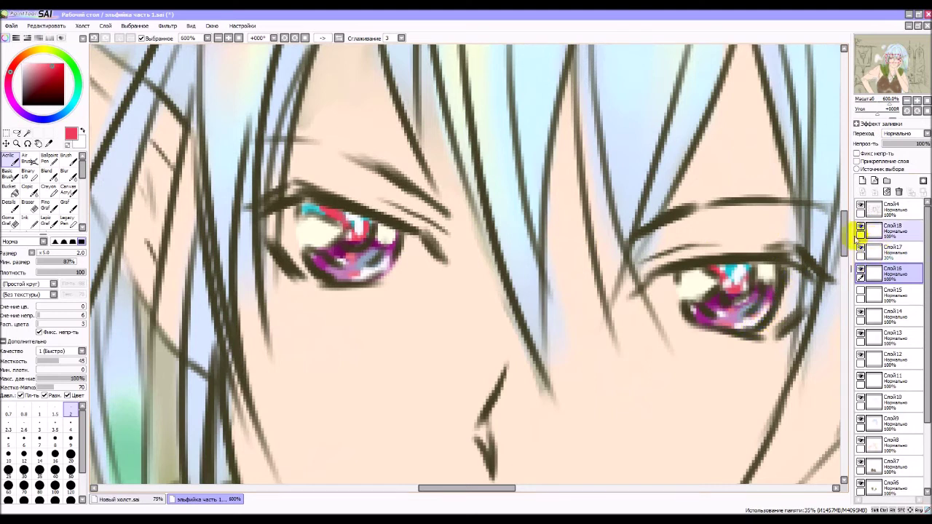
pyautogui.click(861, 227)
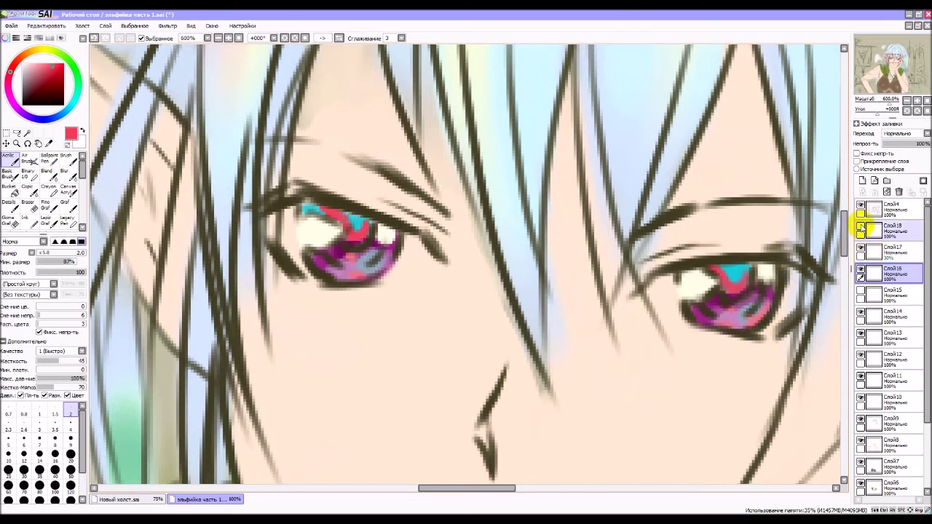
pyautogui.click(907, 100)
pyautogui.click(907, 100)
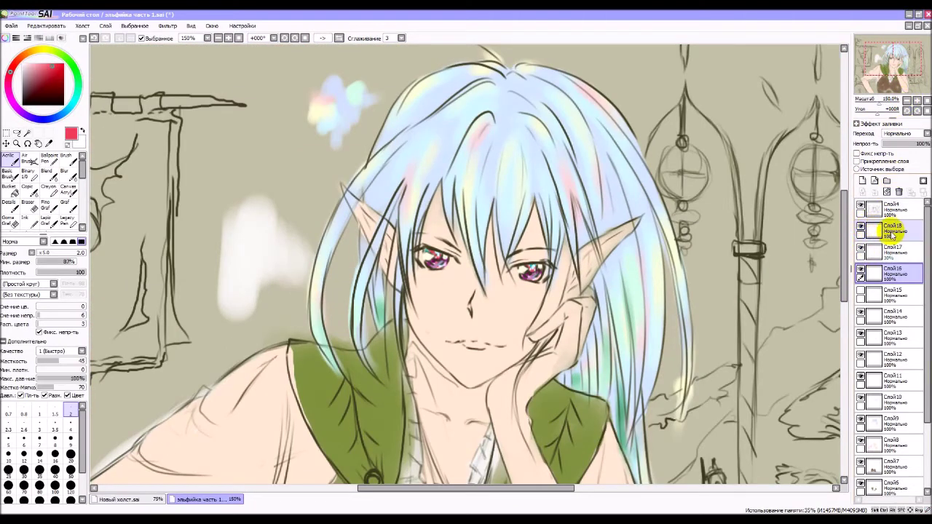
# Step: Lock the transparency of Слой18 and lower its layer opacity to 45%
pyautogui.click(895, 233)
pyautogui.moveTo(919, 144)
pyautogui.mouseDown()
pyautogui.moveTo(901, 143)
pyautogui.moveTo(927, 153)
pyautogui.mouseUp()
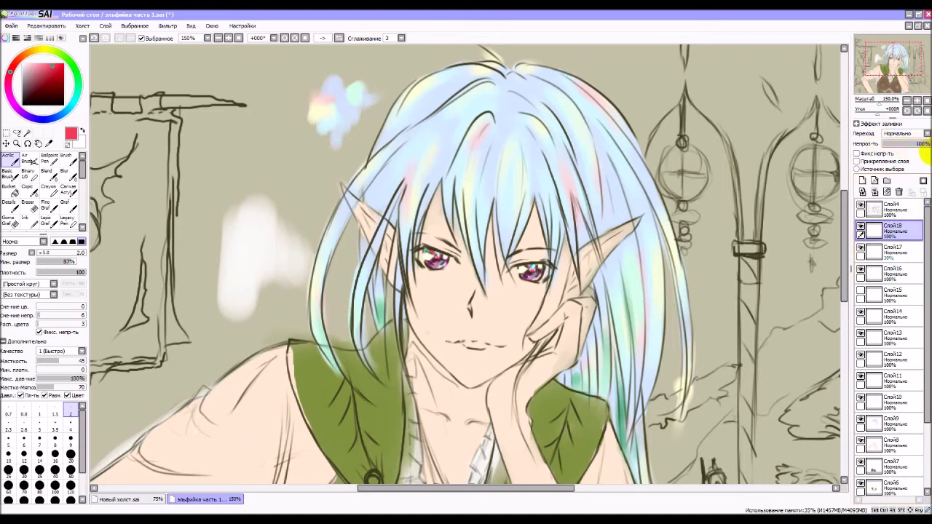
pyautogui.click(885, 153)
pyautogui.moveTo(917, 145); pyautogui.dragTo(907, 145)
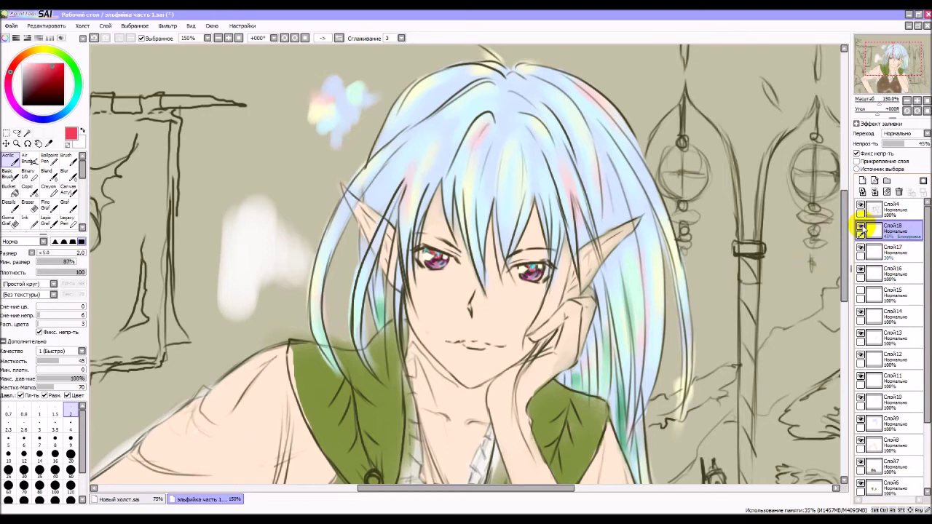
# Step: Try to erase parts of the white highlights on Слой18 with a size 7 eraser, and compare with the layer hidden
pyautogui.scroll(4, 433, 235)
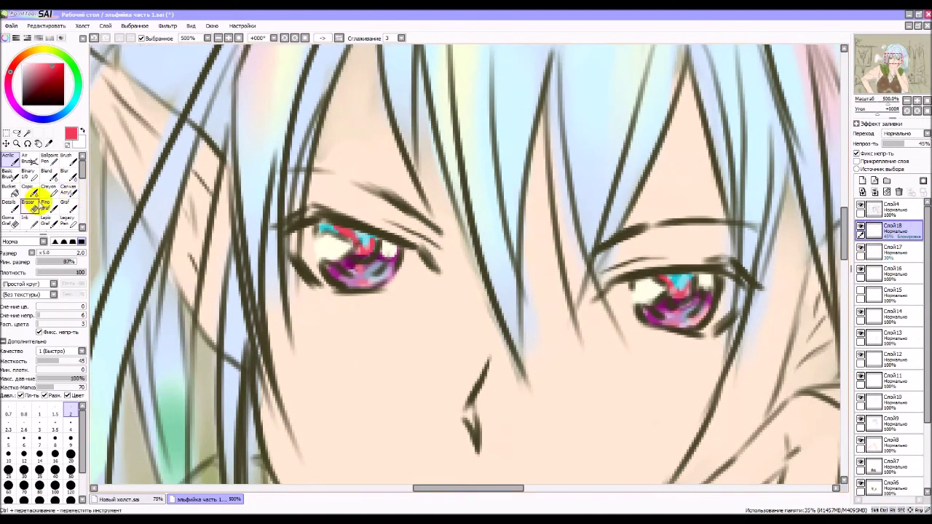
pyautogui.click(30, 207)
pyautogui.moveTo(326, 237)
pyautogui.mouseDown()
pyautogui.moveTo(378, 260)
pyautogui.moveTo(345, 274)
pyautogui.moveTo(385, 256)
pyautogui.moveTo(340, 273)
pyautogui.moveTo(375, 276)
pyautogui.moveTo(395, 260)
pyautogui.moveTo(346, 285)
pyautogui.moveTo(373, 278)
pyautogui.mouseUp()
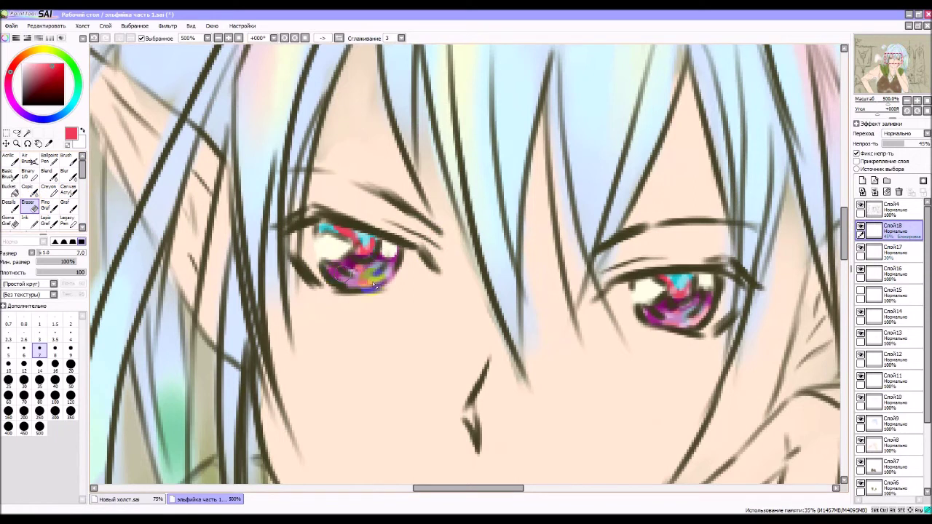
pyautogui.moveTo(685, 288)
pyautogui.mouseDown()
pyautogui.moveTo(671, 302)
pyautogui.moveTo(692, 326)
pyautogui.moveTo(705, 281)
pyautogui.moveTo(679, 305)
pyautogui.mouseUp()
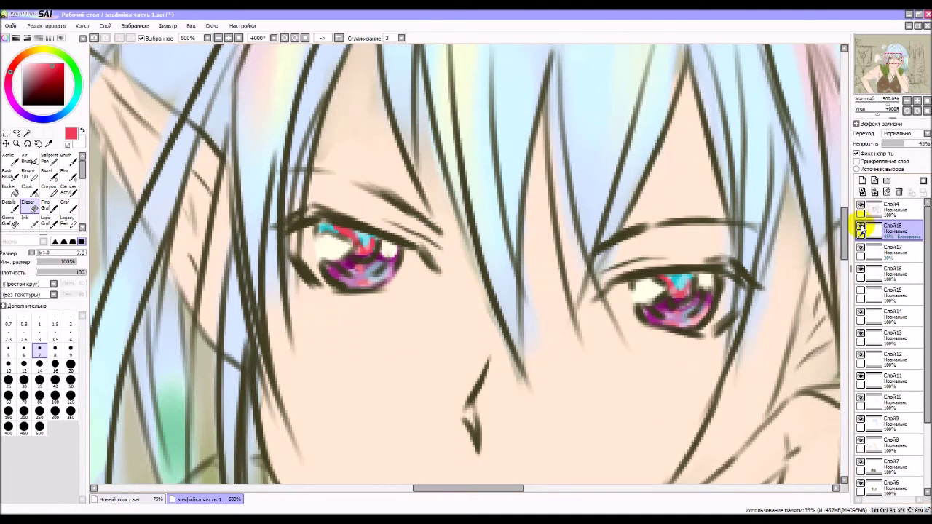
pyautogui.click(861, 226)
pyautogui.click(861, 226)
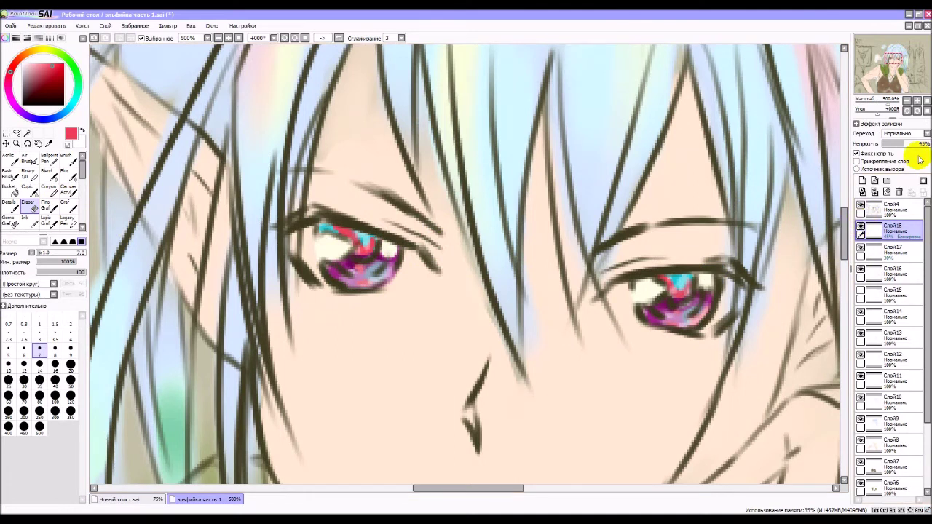
# Step: Set the opacity of Слой18 back to 100% and compare the eyes with and without the layer, leaving it visible
pyautogui.moveTo(907, 145); pyautogui.dragTo(924, 144)
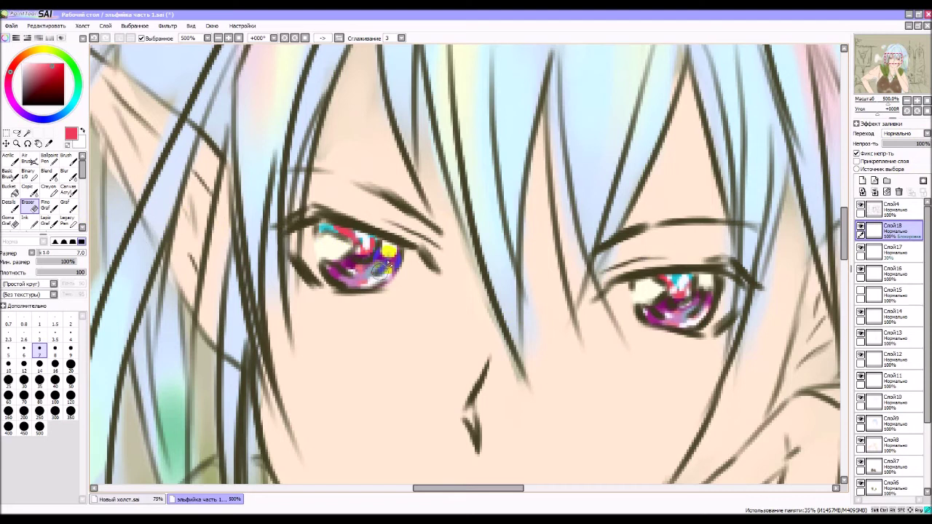
pyautogui.click(861, 229)
pyautogui.click(862, 229)
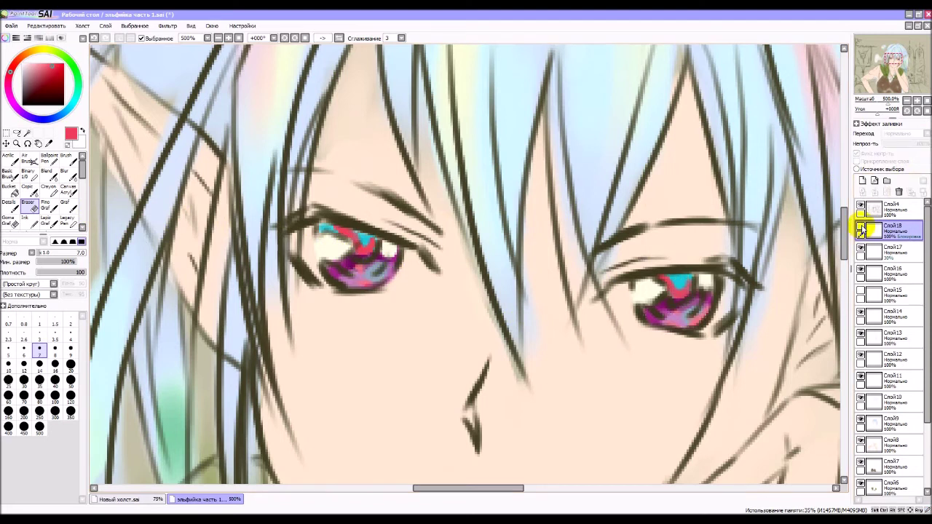
pyautogui.click(862, 229)
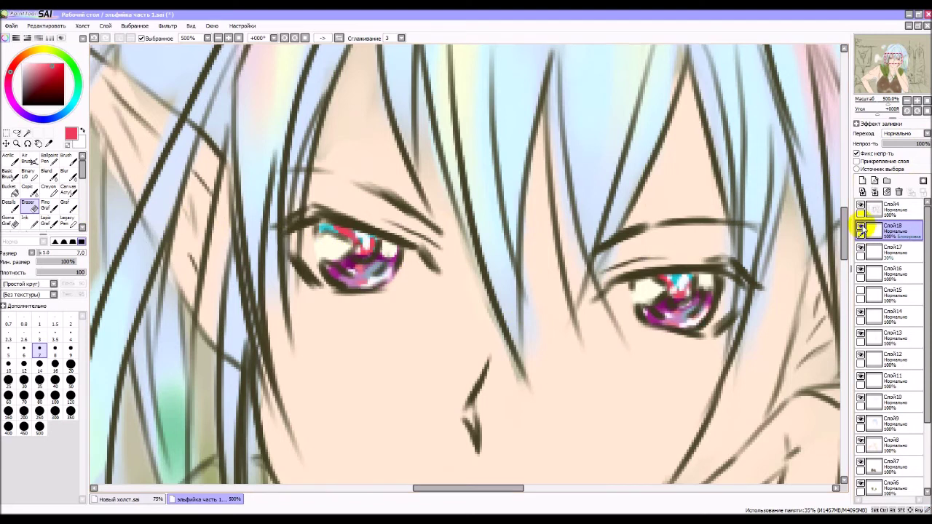
pyautogui.click(862, 228)
pyautogui.click(862, 228)
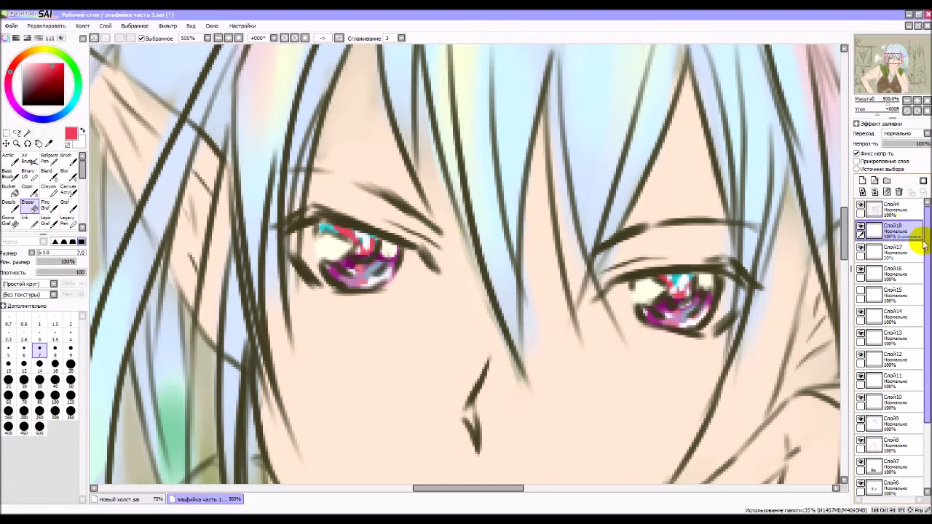
# Step: Delete Слой18 and compare the eyes with Слой17 shown and hidden, leaving Слой17 visible
pyautogui.click(899, 192)
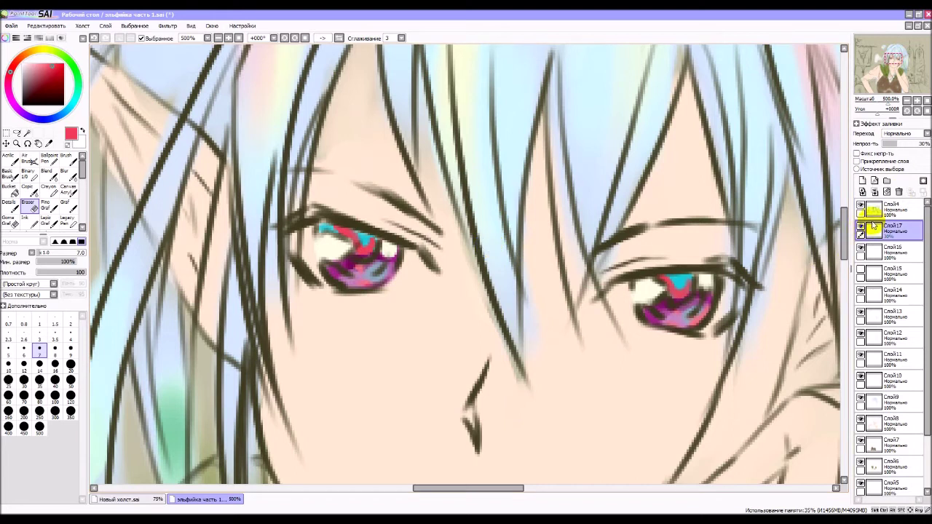
pyautogui.click(861, 230)
pyautogui.click(861, 230)
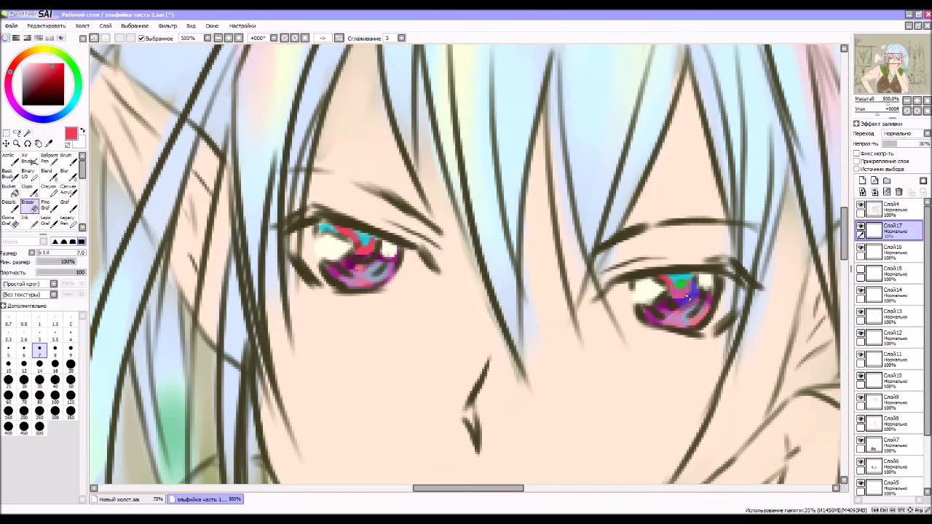
# Step: Erase small parts of Слой17 in both irises and paint pale pink highlights along the lower irises with the size 2 Acrylic brush
pyautogui.moveTo(687, 297)
pyautogui.mouseDown()
pyautogui.moveTo(692, 305)
pyautogui.moveTo(676, 308)
pyautogui.moveTo(696, 304)
pyautogui.moveTo(645, 311)
pyautogui.mouseUp()
pyautogui.moveTo(342, 289)
pyautogui.mouseDown()
pyautogui.moveTo(348, 265)
pyautogui.moveTo(383, 262)
pyautogui.moveTo(364, 272)
pyautogui.moveTo(346, 265)
pyautogui.moveTo(366, 268)
pyautogui.moveTo(385, 251)
pyautogui.moveTo(349, 265)
pyautogui.moveTo(379, 263)
pyautogui.mouseUp()
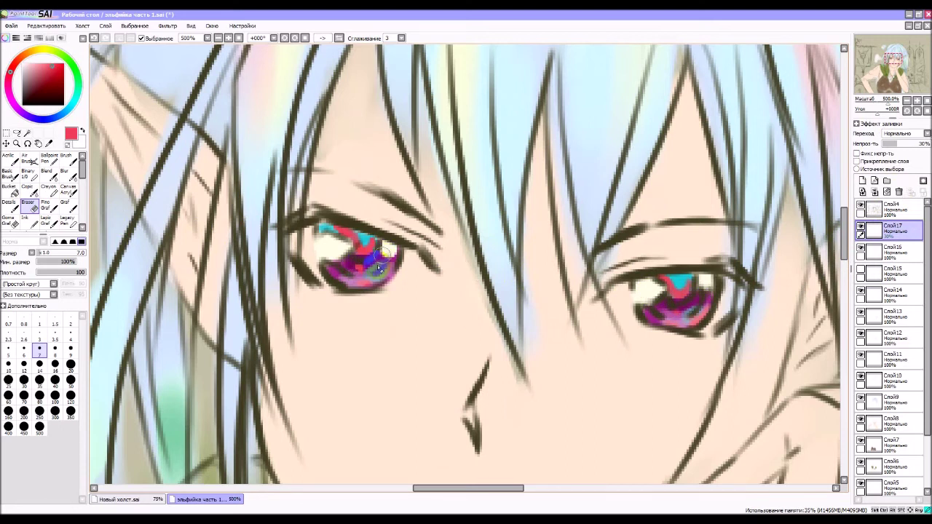
pyautogui.click(11, 159)
pyautogui.click(24, 61)
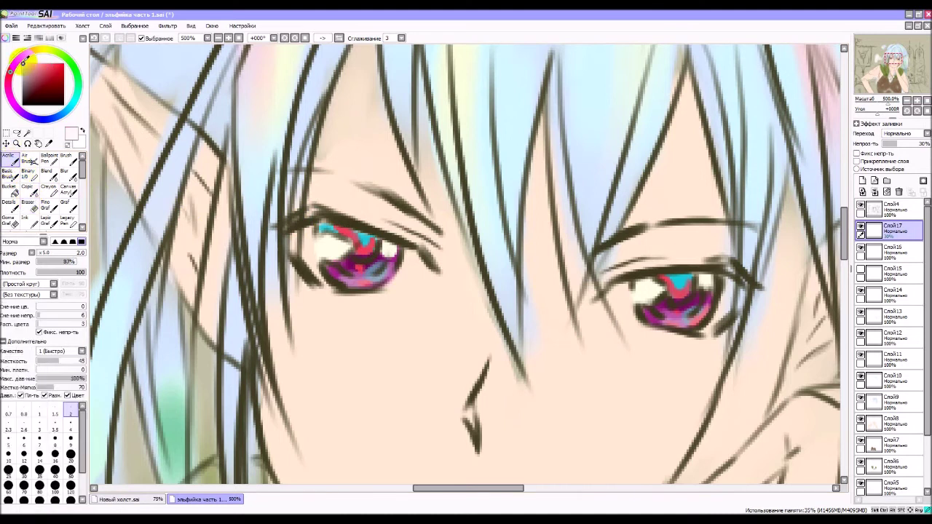
pyautogui.moveTo(326, 262)
pyautogui.mouseDown()
pyautogui.moveTo(367, 286)
pyautogui.moveTo(401, 254)
pyautogui.moveTo(394, 265)
pyautogui.moveTo(395, 248)
pyautogui.moveTo(384, 275)
pyautogui.mouseUp()
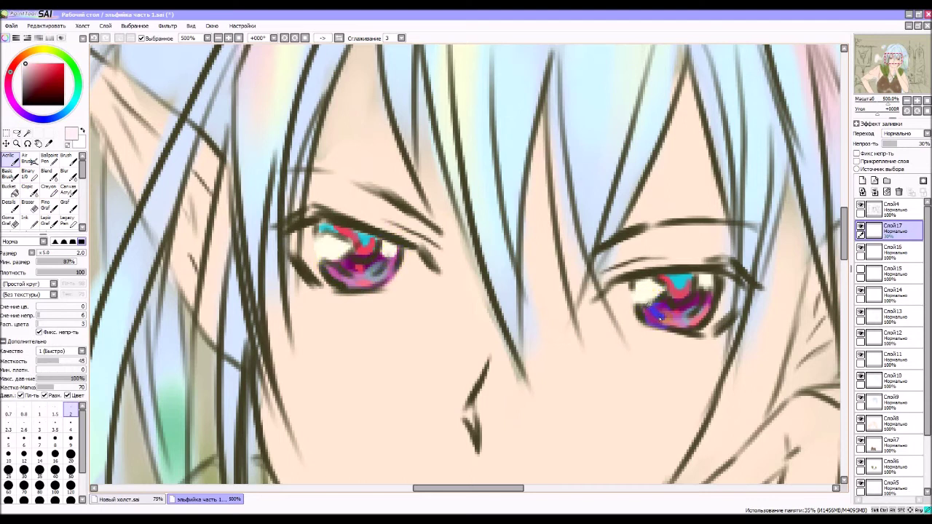
pyautogui.moveTo(657, 326)
pyautogui.mouseDown()
pyautogui.moveTo(711, 313)
pyautogui.moveTo(708, 322)
pyautogui.moveTo(690, 321)
pyautogui.moveTo(712, 304)
pyautogui.moveTo(712, 288)
pyautogui.moveTo(705, 311)
pyautogui.moveTo(683, 323)
pyautogui.moveTo(647, 311)
pyautogui.moveTo(660, 325)
pyautogui.moveTo(689, 321)
pyautogui.moveTo(708, 294)
pyautogui.mouseUp()
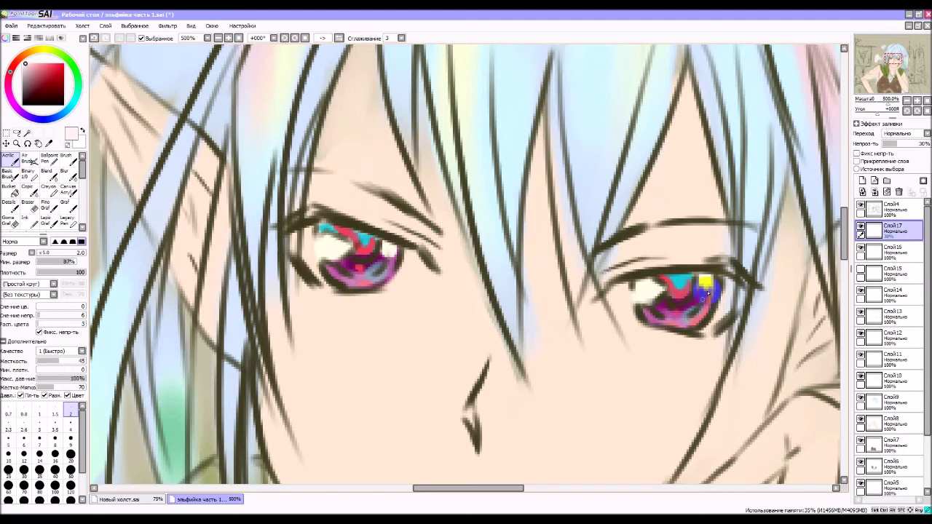
# Step: Compare the irises by undoing and redoing the latest strokes on Слой17, and undo the last two strokes
pyautogui.hotkey('ctrl', 'z')
pyautogui.hotkey('ctrl', 'z')
pyautogui.hotkey('ctrl', 'z')
pyautogui.hotkey('ctrl', 'z')
pyautogui.hotkey('ctrl', 'y')
pyautogui.hotkey('ctrl', 'y')
pyautogui.hotkey('ctrl', 'y')
pyautogui.hotkey('ctrl', 'y')
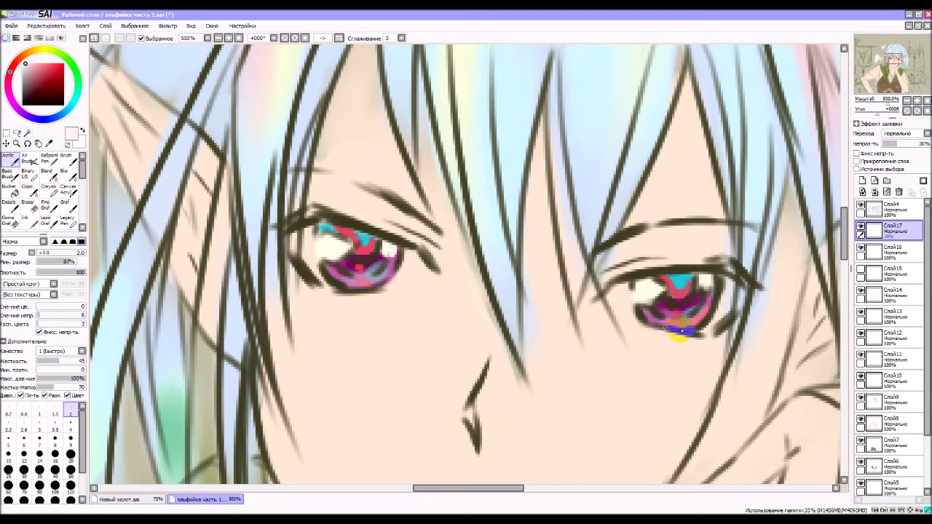
pyautogui.hotkey('ctrl', 'z')
pyautogui.hotkey('ctrl', 'z')
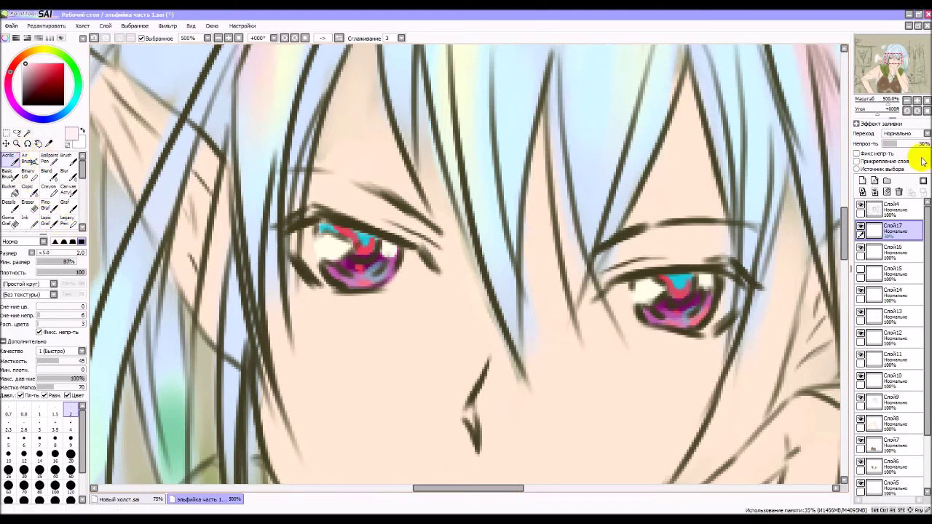
# Step: Try Слой17 at 56% and 100% opacity, check the eyes on the whole face, and set the layer to 62%
pyautogui.moveTo(903, 144); pyautogui.dragTo(909, 146)
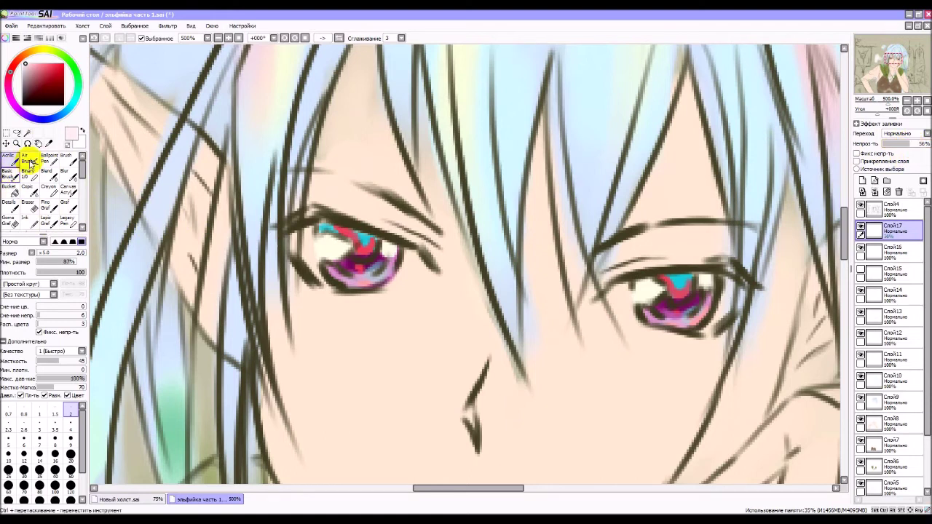
pyautogui.click(908, 102)
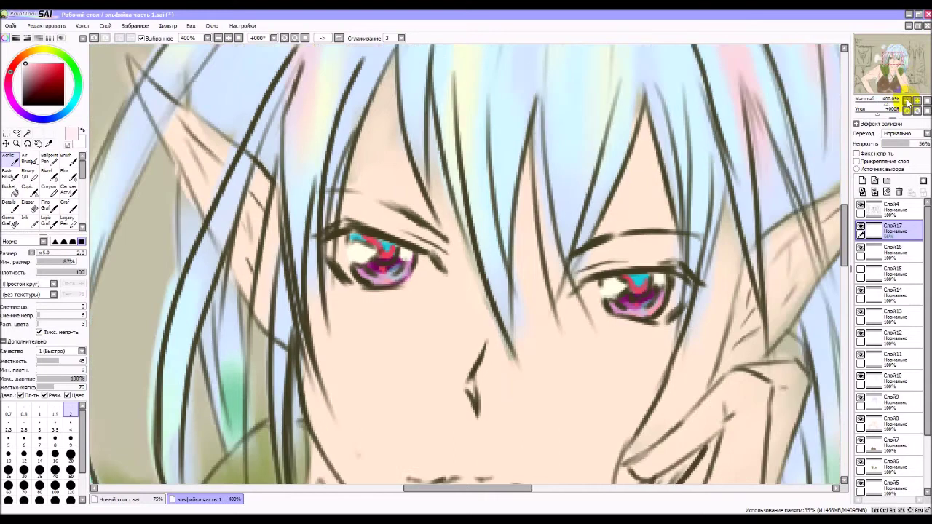
pyautogui.click(909, 102)
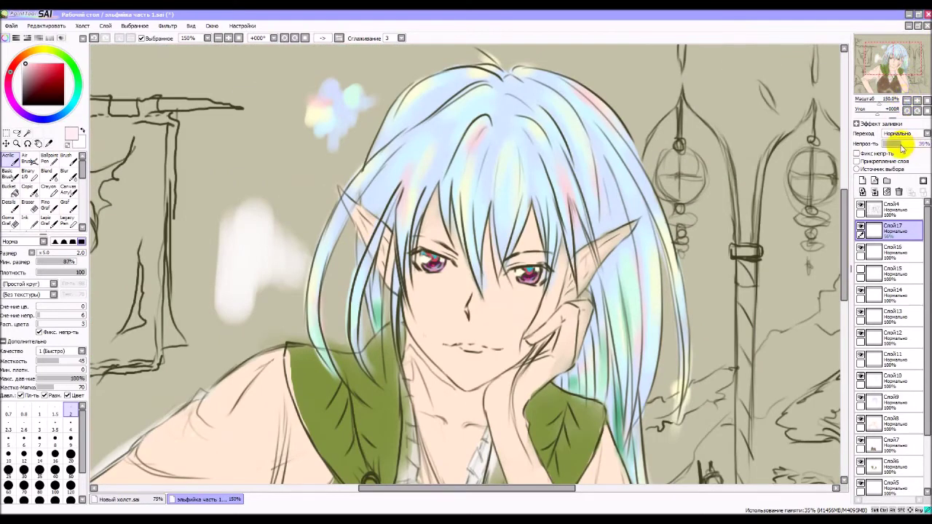
pyautogui.moveTo(903, 148); pyautogui.dragTo(926, 149)
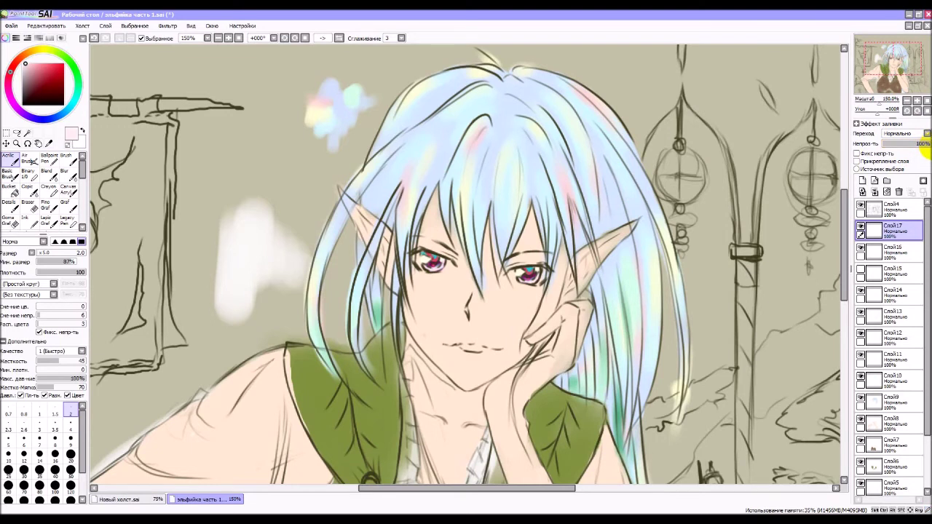
pyautogui.moveTo(906, 148)
pyautogui.mouseDown()
pyautogui.moveTo(891, 142)
pyautogui.moveTo(915, 148)
pyautogui.mouseUp()
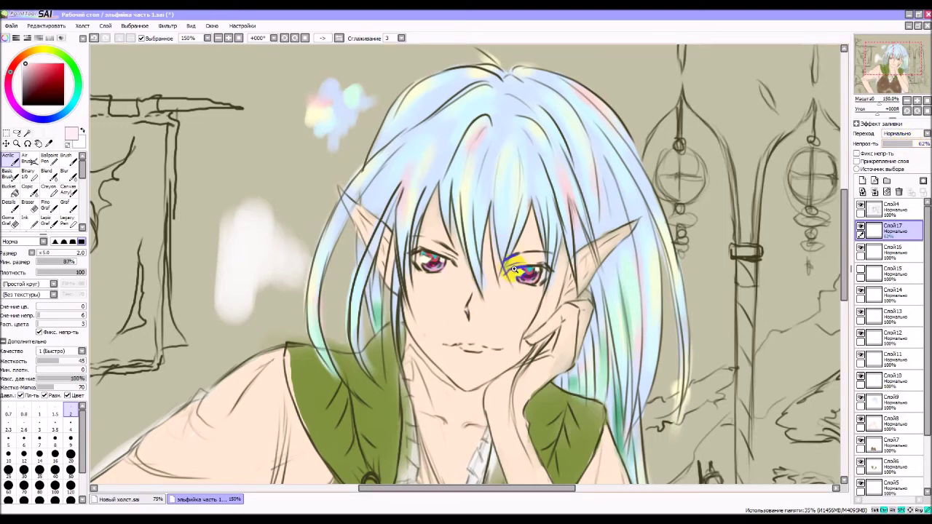
# Step: Compare the eyes with and without Слой16 and paint a dark muted brown over the red accents in both upper irises on that layer
pyautogui.scroll(5, 515, 269)
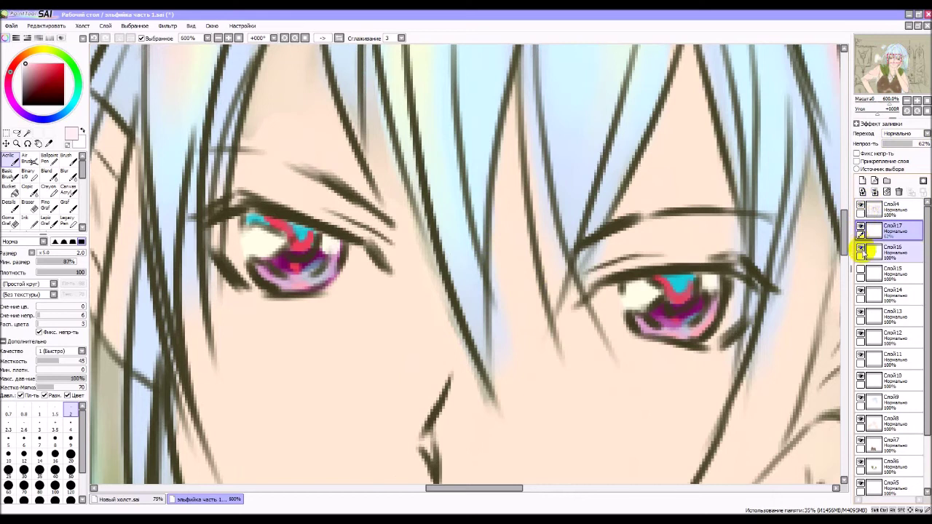
pyautogui.click(861, 246)
pyautogui.click(861, 247)
pyautogui.click(874, 250)
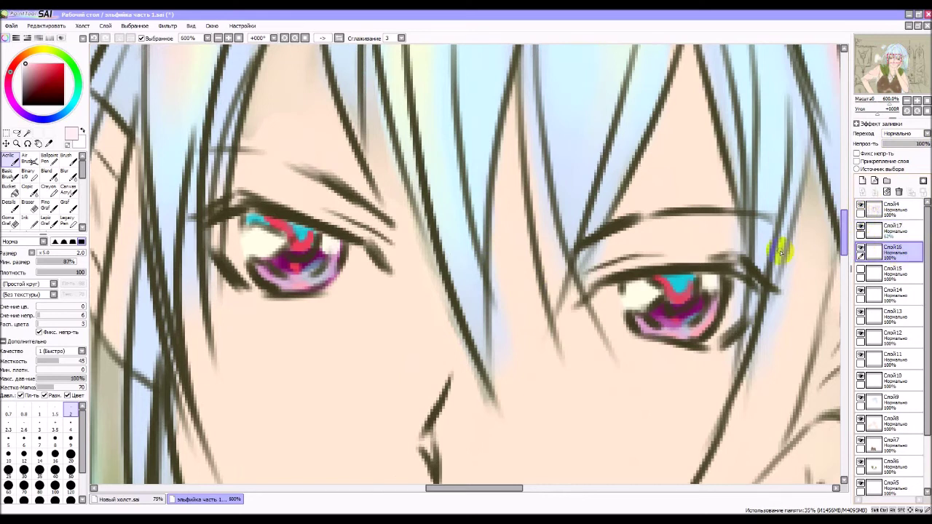
pyautogui.click(31, 84)
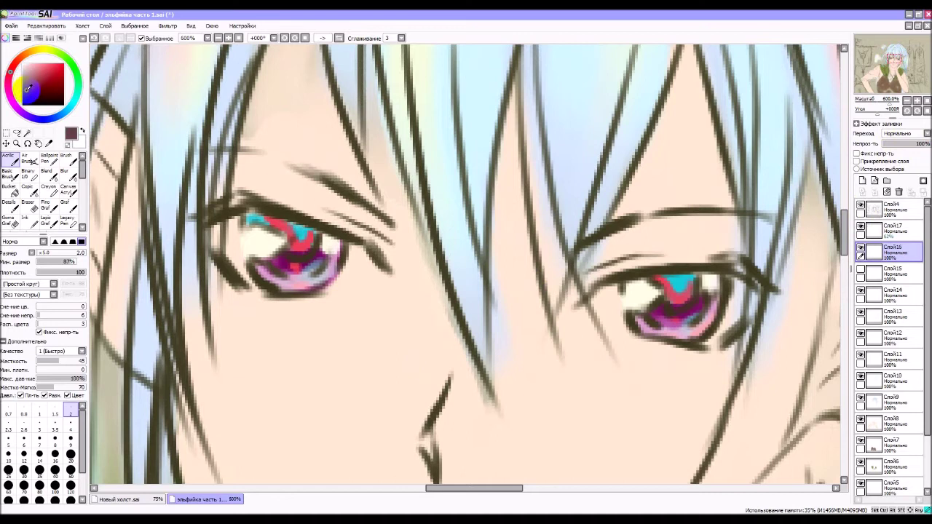
pyautogui.moveTo(28, 88); pyautogui.dragTo(29, 85)
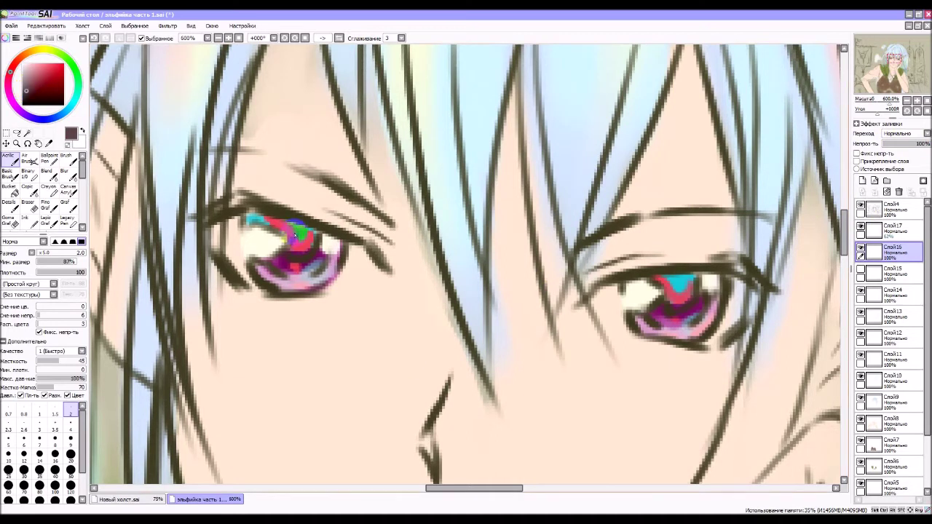
pyautogui.moveTo(297, 244)
pyautogui.mouseDown()
pyautogui.moveTo(302, 259)
pyautogui.moveTo(294, 252)
pyautogui.moveTo(305, 242)
pyautogui.moveTo(301, 250)
pyautogui.moveTo(286, 231)
pyautogui.moveTo(249, 220)
pyautogui.moveTo(266, 215)
pyautogui.moveTo(253, 217)
pyautogui.mouseUp()
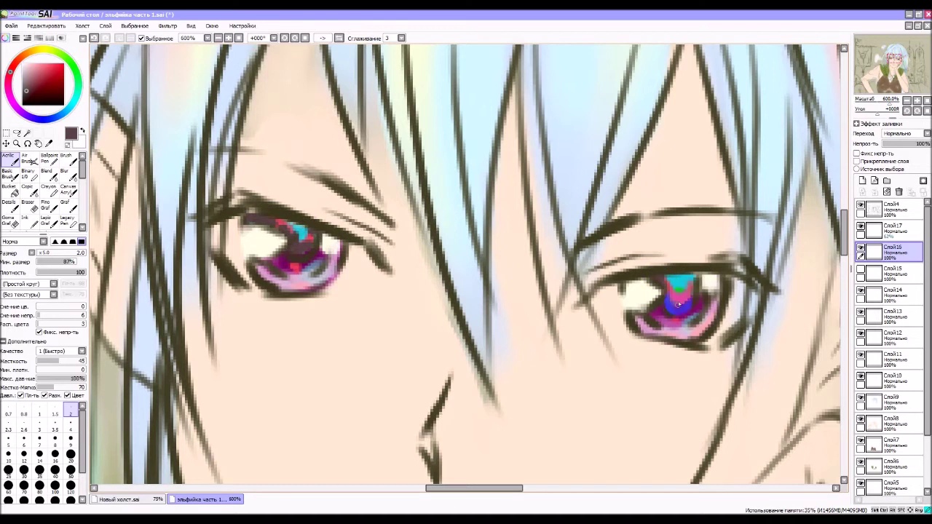
pyautogui.click(676, 275)
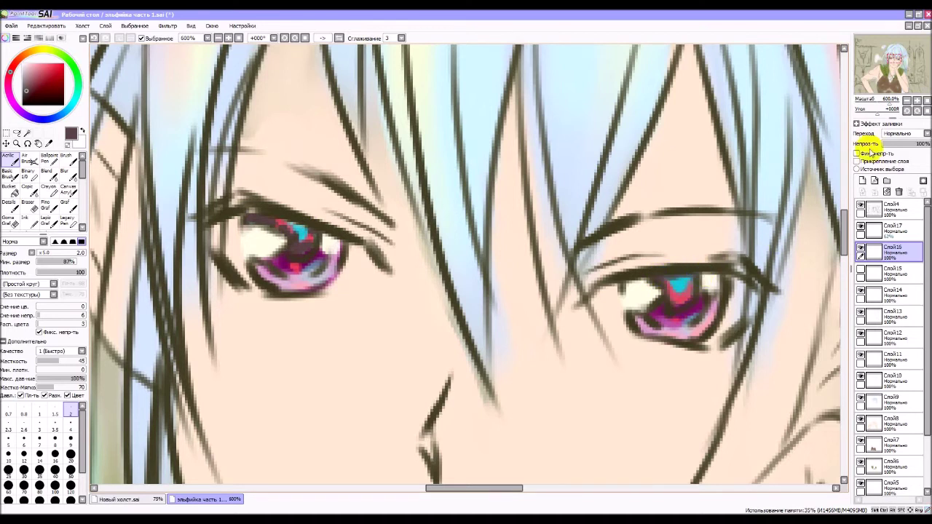
# Step: Check the eyes on the whole face and darken the upper outer corner of the first iris with the same brown on Слой16
pyautogui.click(908, 101)
pyautogui.click(908, 101)
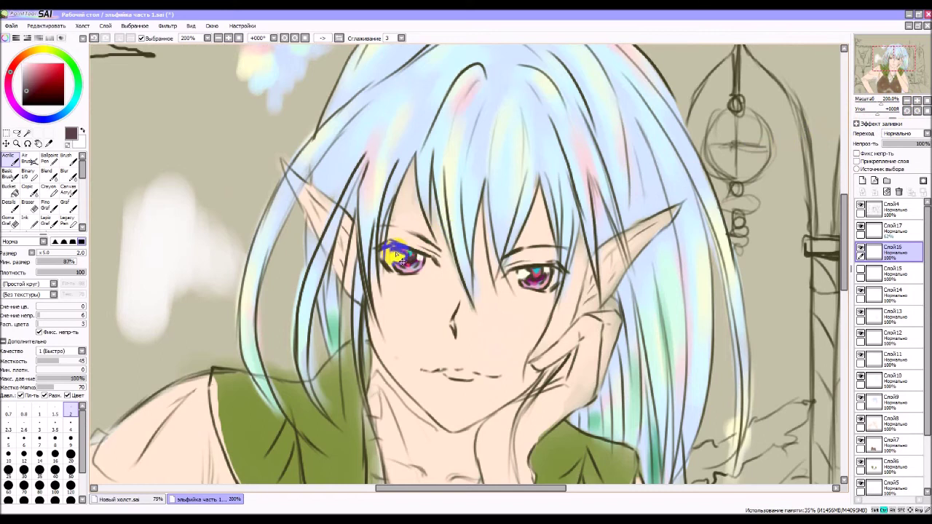
pyautogui.scroll(3, 389, 250)
pyautogui.scroll(1, 388, 250)
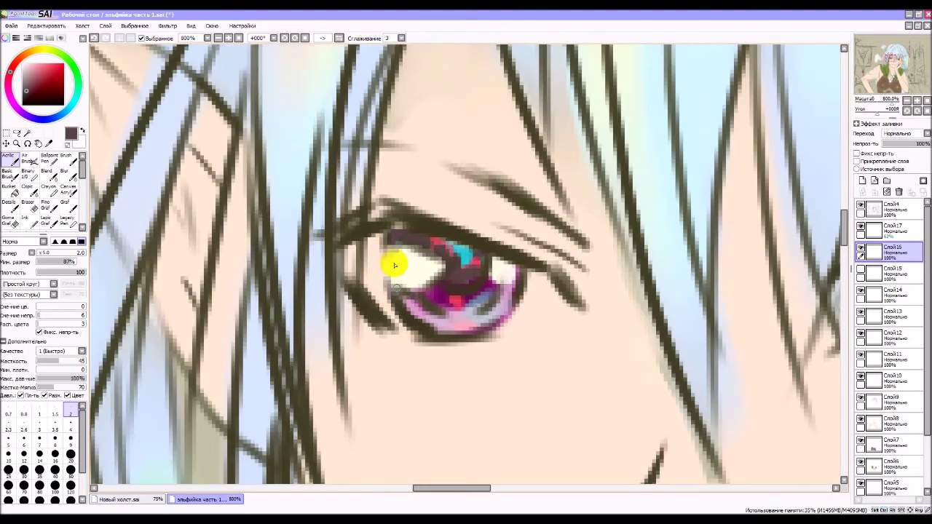
pyautogui.moveTo(389, 238)
pyautogui.mouseDown()
pyautogui.moveTo(386, 266)
pyautogui.moveTo(389, 245)
pyautogui.mouseUp()
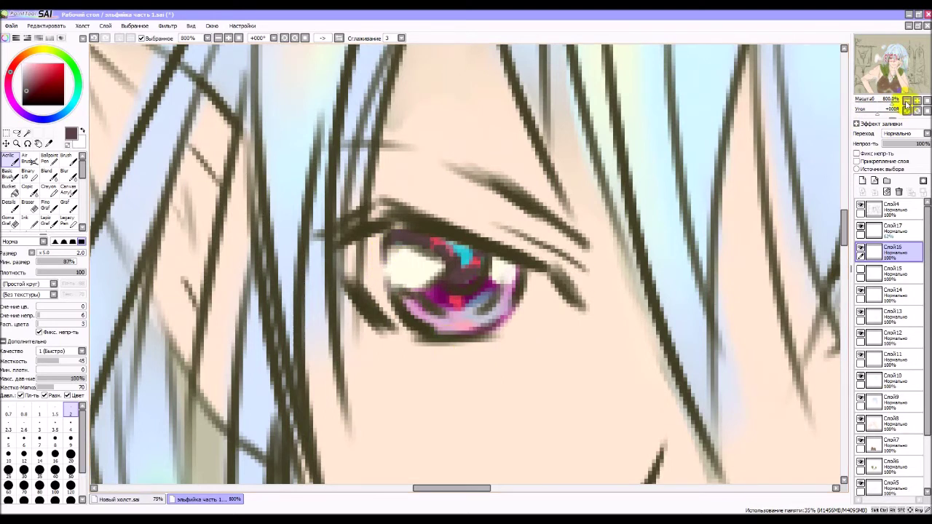
# Step: Examine the recoloured eyes against the whole figure, the face and the clothing at several magnifications
pyautogui.click(908, 101)
pyautogui.click(908, 101)
pyautogui.click(908, 101)
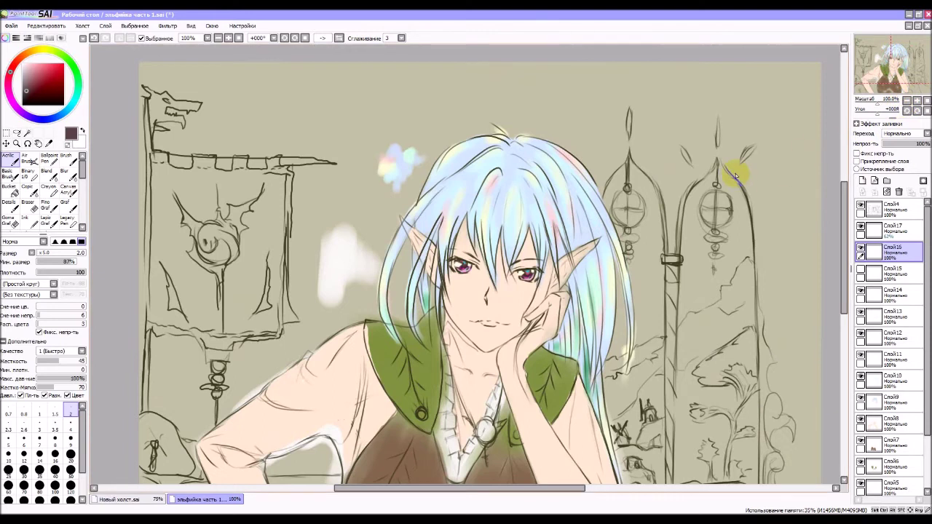
pyautogui.moveTo(560, 320); pyautogui.dragTo(546, 236)
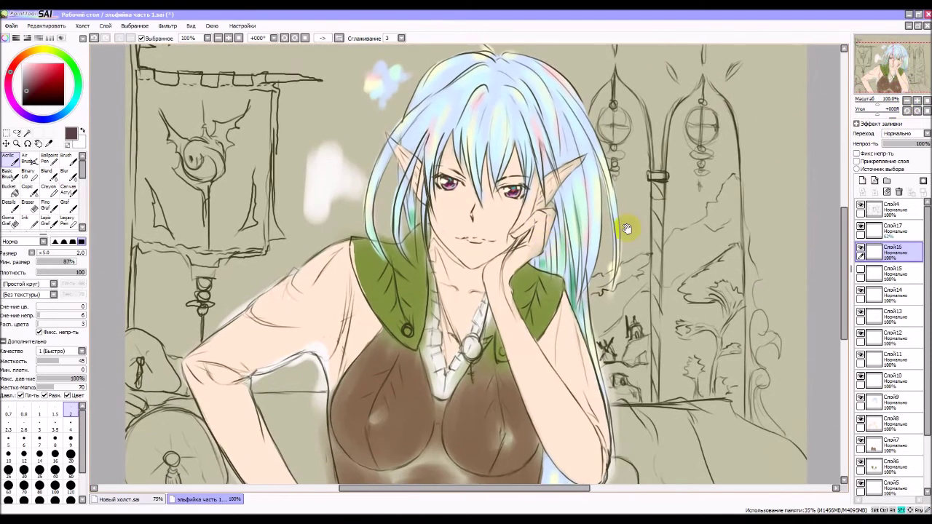
pyautogui.click(907, 101)
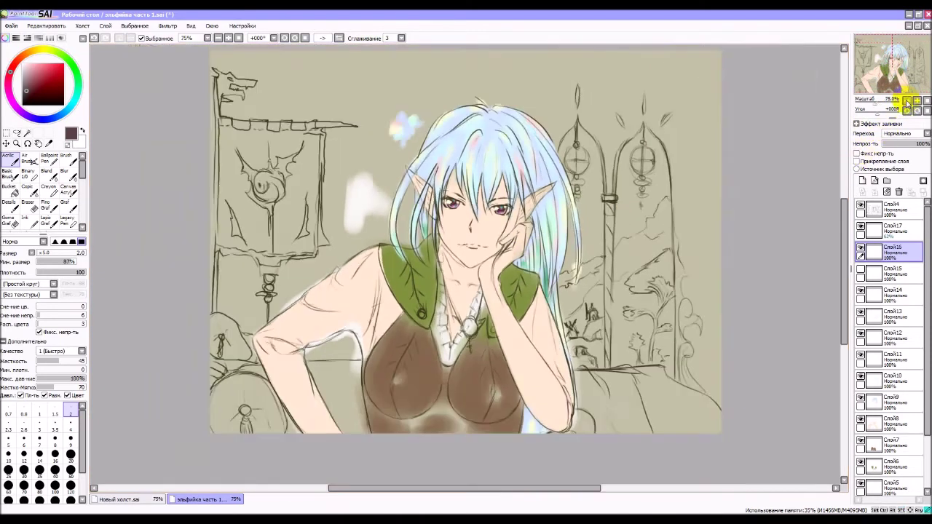
pyautogui.click(907, 102)
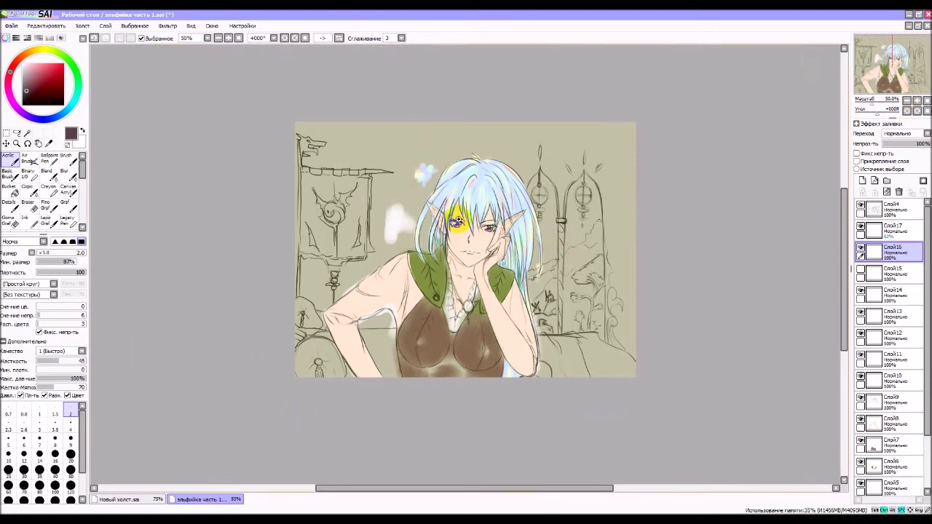
pyautogui.scroll(2, 464, 214)
pyautogui.scroll(1, 471, 290)
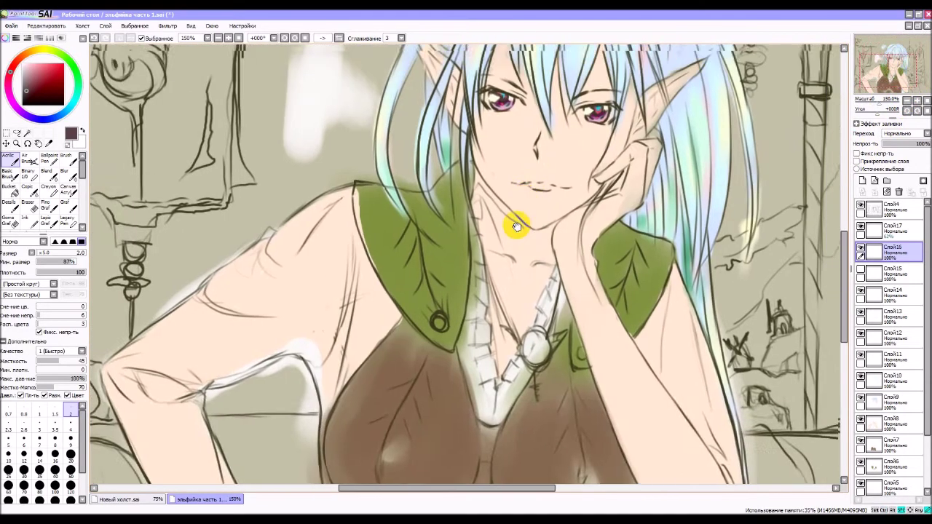
pyautogui.moveTo(500, 278); pyautogui.dragTo(533, 118)
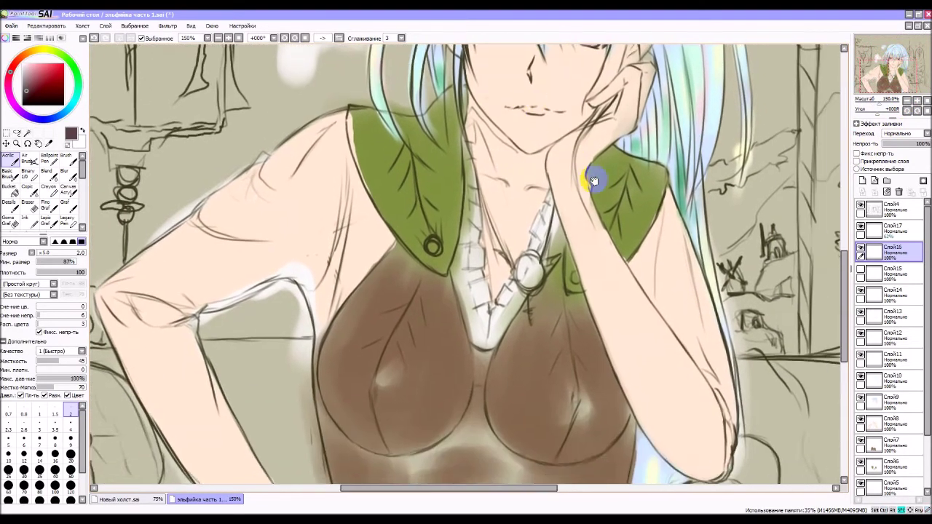
pyautogui.moveTo(598, 182); pyautogui.dragTo(616, 209)
pyautogui.scroll(-2, 615, 210)
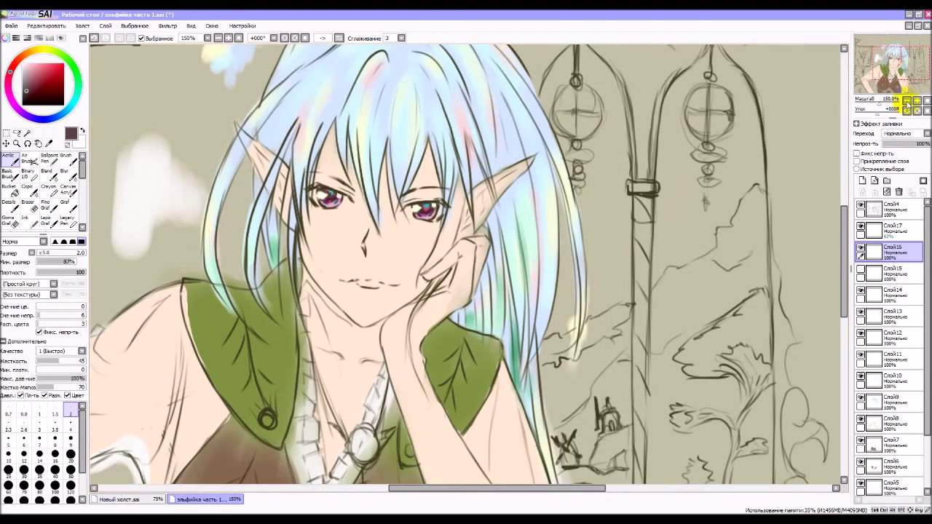
pyautogui.click(907, 101)
pyautogui.click(907, 101)
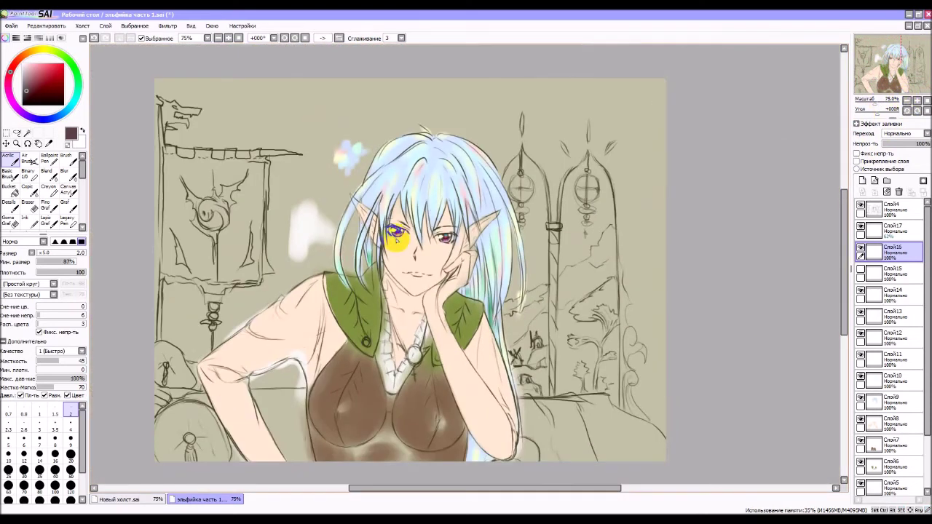
pyautogui.moveTo(587, 235); pyautogui.dragTo(524, 236)
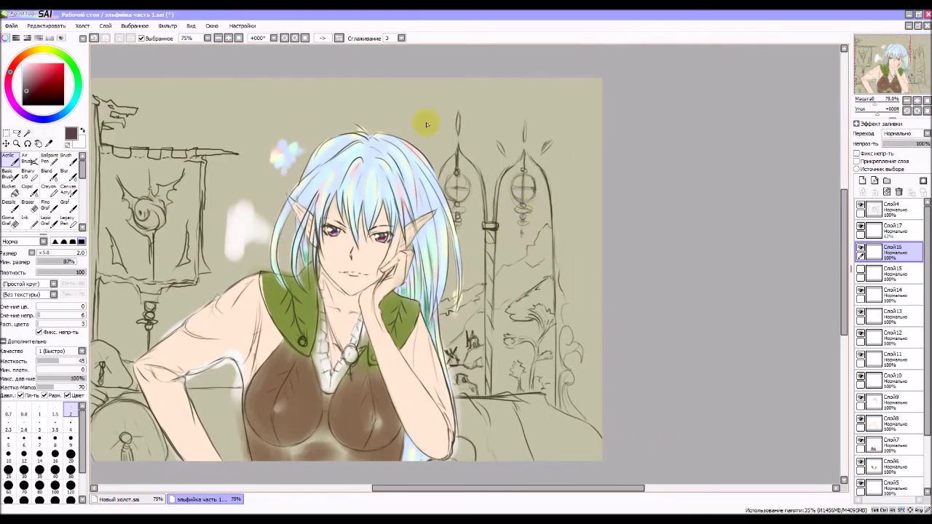
# Step: Create a new layer directly above Слой17 and choose a pale greyish beige as the paint colour
pyautogui.click(893, 228)
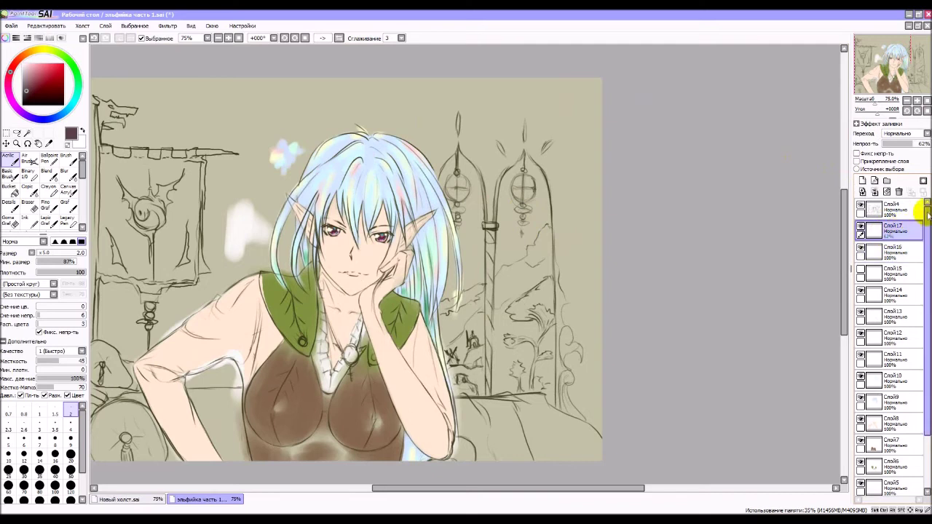
pyautogui.click(862, 181)
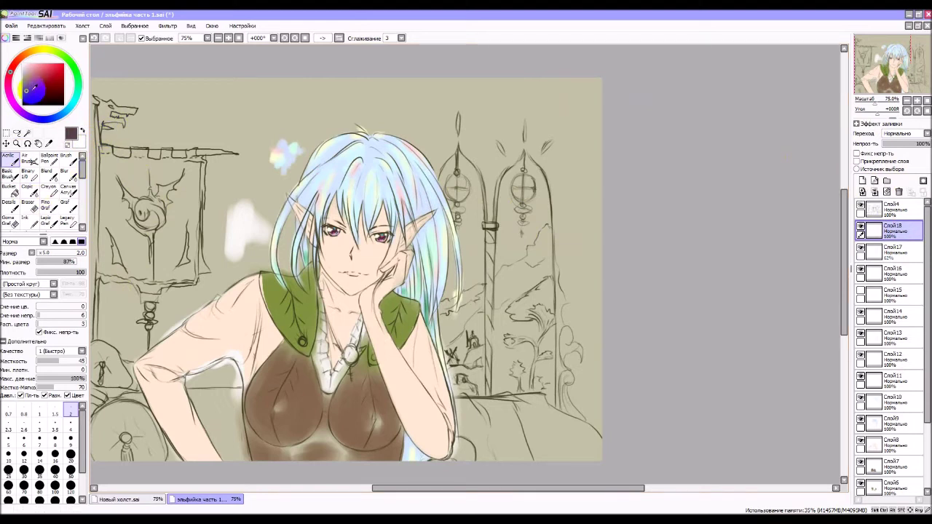
pyautogui.click(28, 71)
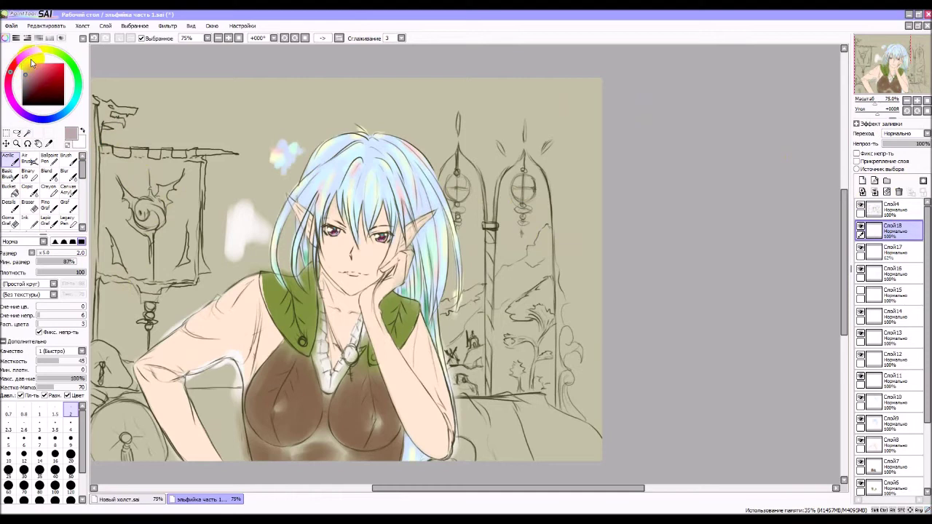
pyautogui.click(40, 50)
pyautogui.moveTo(39, 71); pyautogui.dragTo(36, 63)
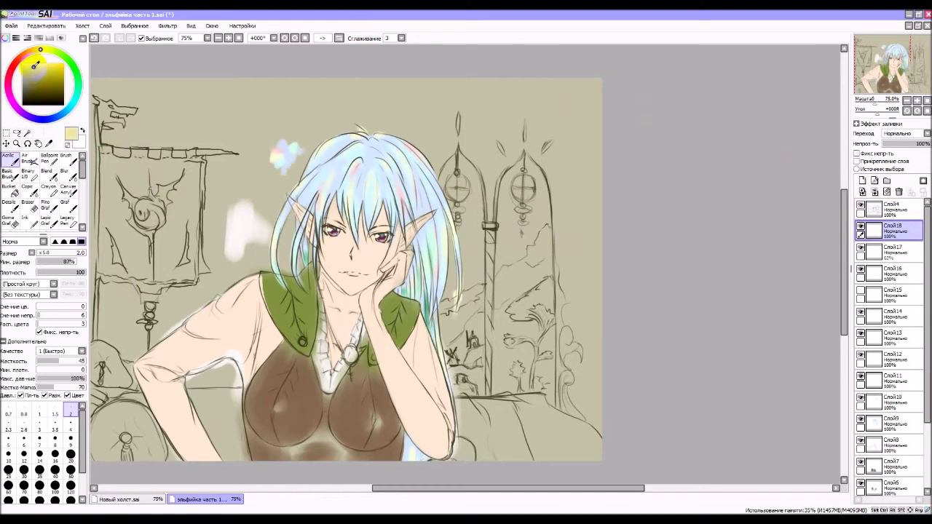
pyautogui.click(48, 50)
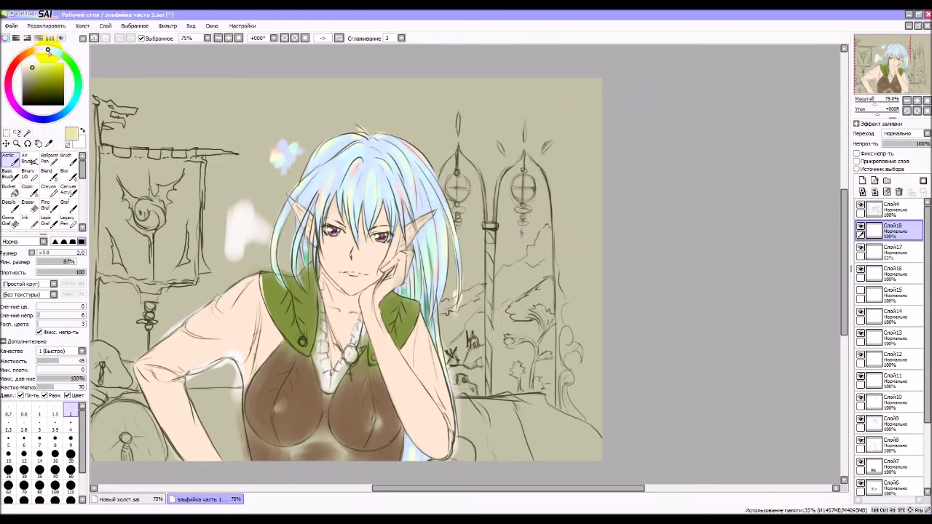
pyautogui.click(32, 52)
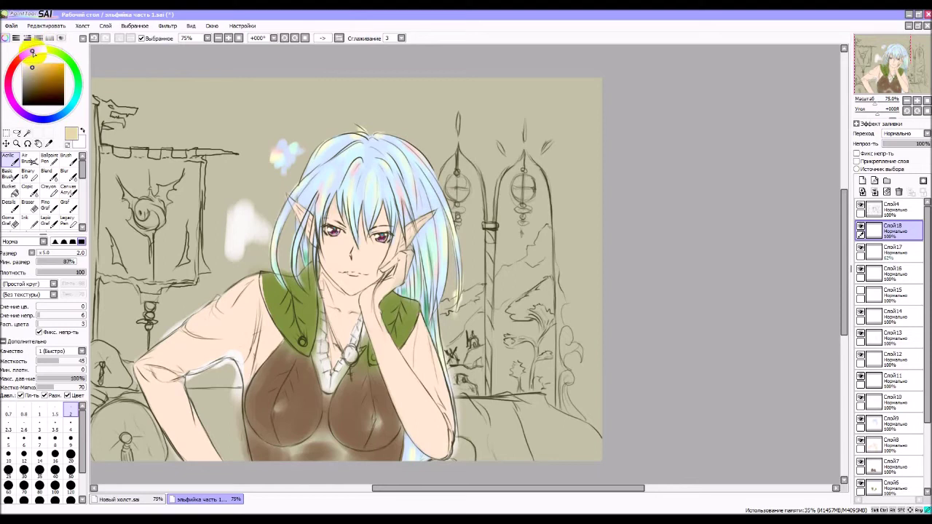
pyautogui.click(30, 69)
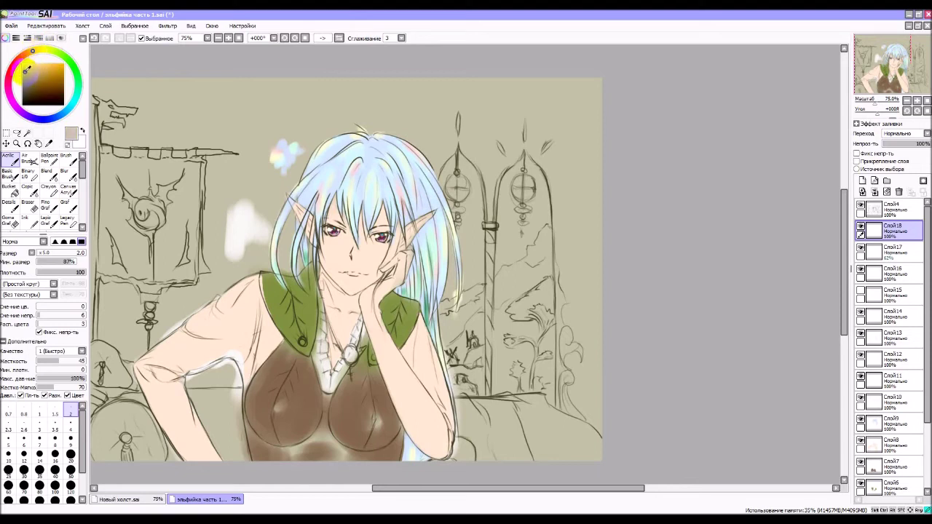
# Step: Paint the wall area between the two pointed window arches in the beige with the Details brush at size 35
pyautogui.click(67, 175)
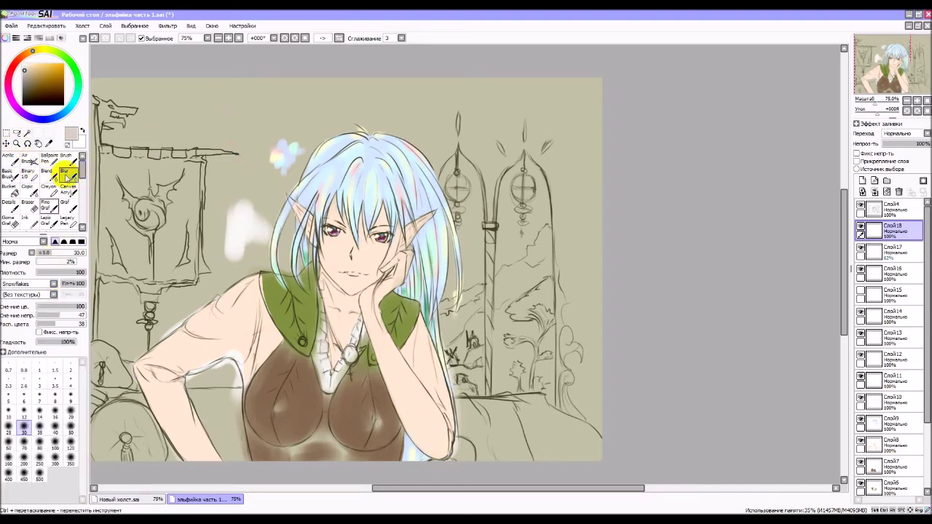
pyautogui.click(10, 205)
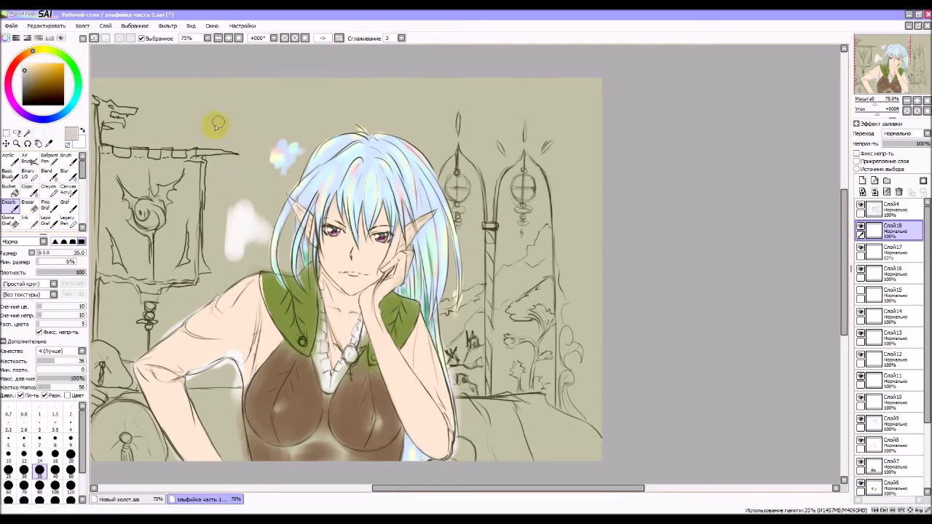
pyautogui.moveTo(218, 123); pyautogui.dragTo(243, 111)
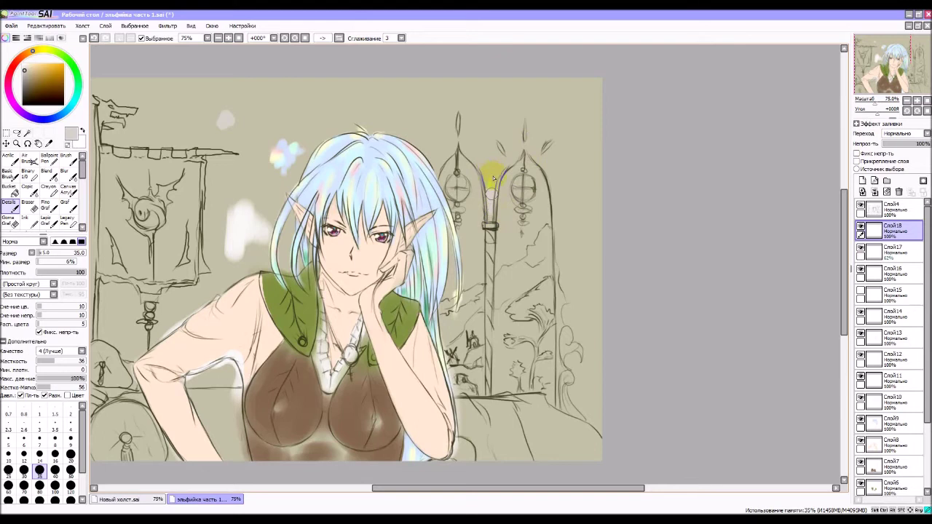
pyautogui.moveTo(494, 177); pyautogui.dragTo(497, 168)
pyautogui.moveTo(492, 205)
pyautogui.mouseDown()
pyautogui.moveTo(516, 154)
pyautogui.moveTo(491, 202)
pyautogui.moveTo(466, 142)
pyautogui.moveTo(492, 183)
pyautogui.moveTo(475, 154)
pyautogui.mouseUp()
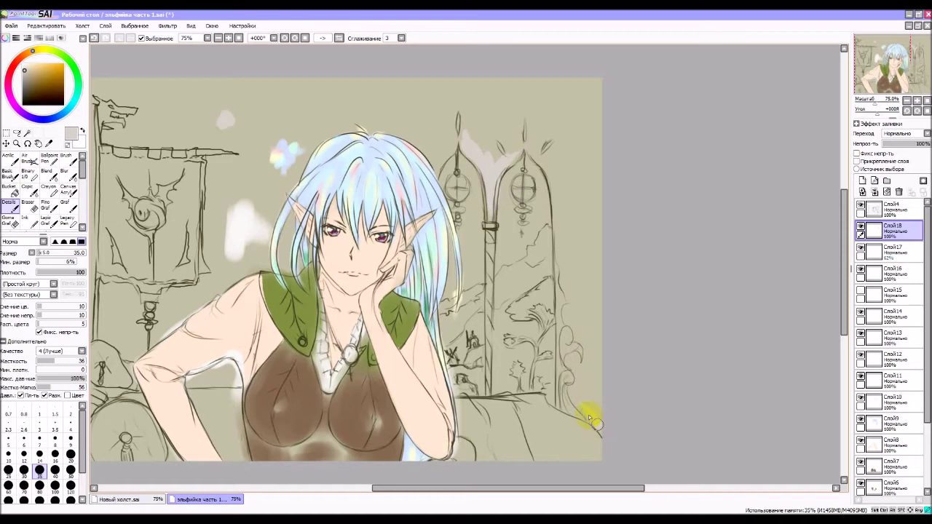
# Step: Paint the wall beside the arched windows, the column between them and the wall above the elf's head in the same beige
pyautogui.moveTo(576, 400)
pyautogui.mouseDown()
pyautogui.moveTo(594, 355)
pyautogui.moveTo(595, 378)
pyautogui.moveTo(578, 375)
pyautogui.moveTo(573, 362)
pyautogui.moveTo(591, 381)
pyautogui.moveTo(595, 308)
pyautogui.moveTo(585, 360)
pyautogui.moveTo(568, 316)
pyautogui.moveTo(596, 343)
pyautogui.moveTo(591, 301)
pyautogui.moveTo(600, 391)
pyautogui.moveTo(595, 245)
pyautogui.moveTo(603, 418)
pyautogui.moveTo(578, 274)
pyautogui.moveTo(574, 316)
pyautogui.moveTo(561, 252)
pyautogui.moveTo(576, 288)
pyautogui.moveTo(594, 270)
pyautogui.moveTo(595, 207)
pyautogui.moveTo(600, 362)
pyautogui.moveTo(563, 152)
pyautogui.moveTo(558, 221)
pyautogui.moveTo(533, 129)
pyautogui.moveTo(535, 107)
pyautogui.moveTo(539, 139)
pyautogui.moveTo(546, 115)
pyautogui.moveTo(543, 141)
pyautogui.moveTo(563, 139)
pyautogui.moveTo(550, 158)
pyautogui.moveTo(560, 132)
pyautogui.moveTo(550, 142)
pyautogui.moveTo(574, 178)
pyautogui.moveTo(566, 188)
pyautogui.moveTo(551, 148)
pyautogui.moveTo(580, 151)
pyautogui.moveTo(586, 204)
pyautogui.moveTo(574, 152)
pyautogui.moveTo(592, 169)
pyautogui.moveTo(593, 113)
pyautogui.moveTo(578, 105)
pyautogui.moveTo(575, 72)
pyautogui.moveTo(553, 129)
pyautogui.moveTo(539, 104)
pyautogui.moveTo(518, 100)
pyautogui.moveTo(604, 140)
pyautogui.moveTo(499, 113)
pyautogui.mouseUp()
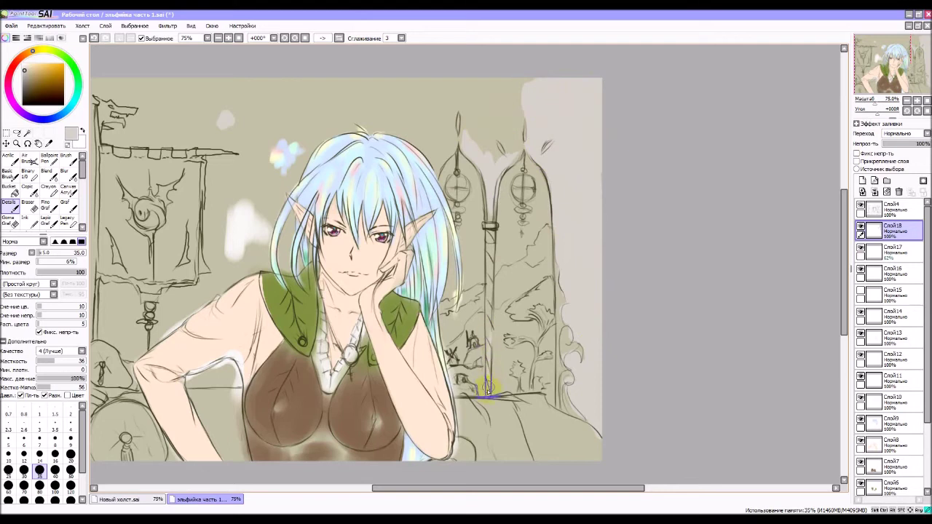
pyautogui.moveTo(488, 390); pyautogui.dragTo(488, 282)
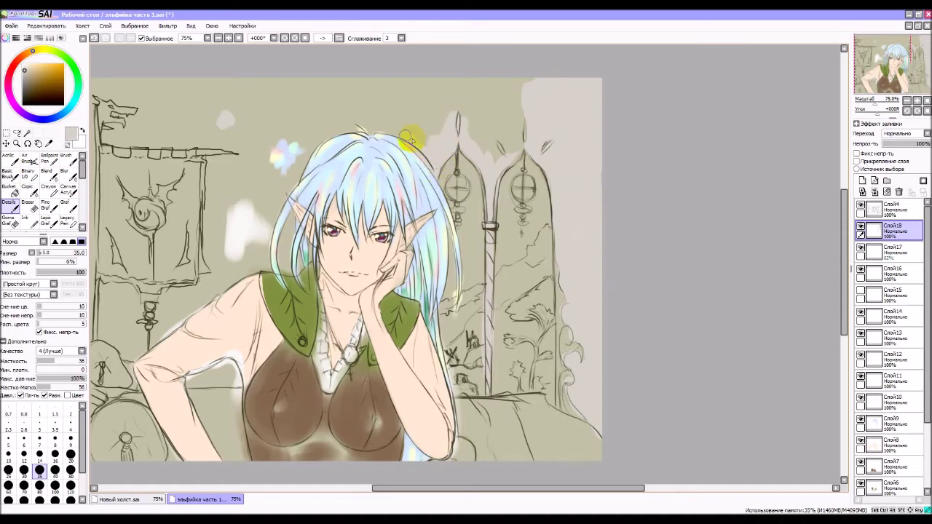
pyautogui.moveTo(360, 124)
pyautogui.mouseDown()
pyautogui.moveTo(394, 124)
pyautogui.moveTo(429, 125)
pyautogui.mouseUp()
pyautogui.moveTo(441, 115)
pyautogui.mouseDown()
pyautogui.moveTo(452, 94)
pyautogui.moveTo(459, 131)
pyautogui.moveTo(478, 81)
pyautogui.moveTo(441, 122)
pyautogui.moveTo(482, 77)
pyautogui.moveTo(487, 149)
pyautogui.moveTo(496, 94)
pyautogui.moveTo(506, 131)
pyautogui.moveTo(517, 126)
pyautogui.moveTo(515, 150)
pyautogui.moveTo(526, 126)
pyautogui.moveTo(508, 166)
pyautogui.moveTo(524, 77)
pyautogui.moveTo(516, 87)
pyautogui.moveTo(491, 80)
pyautogui.mouseUp()
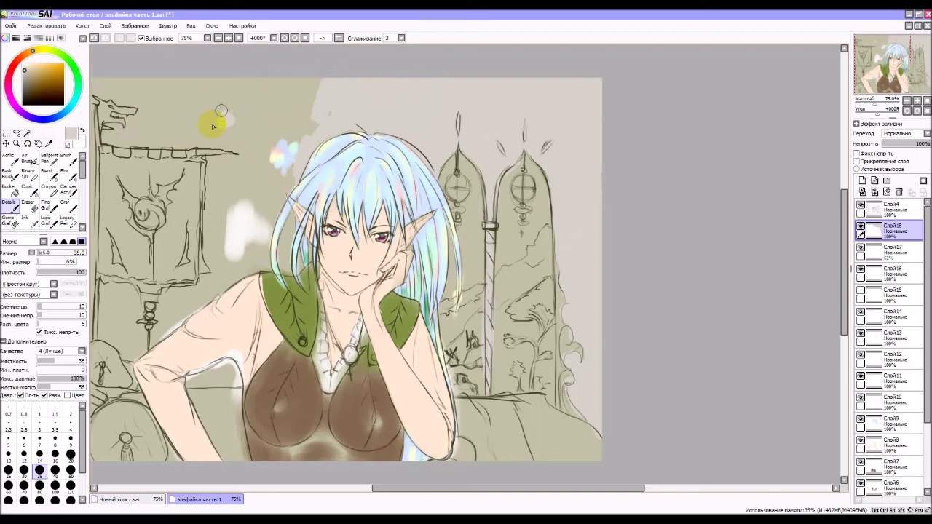
# Step: Extend the beige wall colour from above the head toward the banner with the Acrylic brush at size 35
pyautogui.click(9, 155)
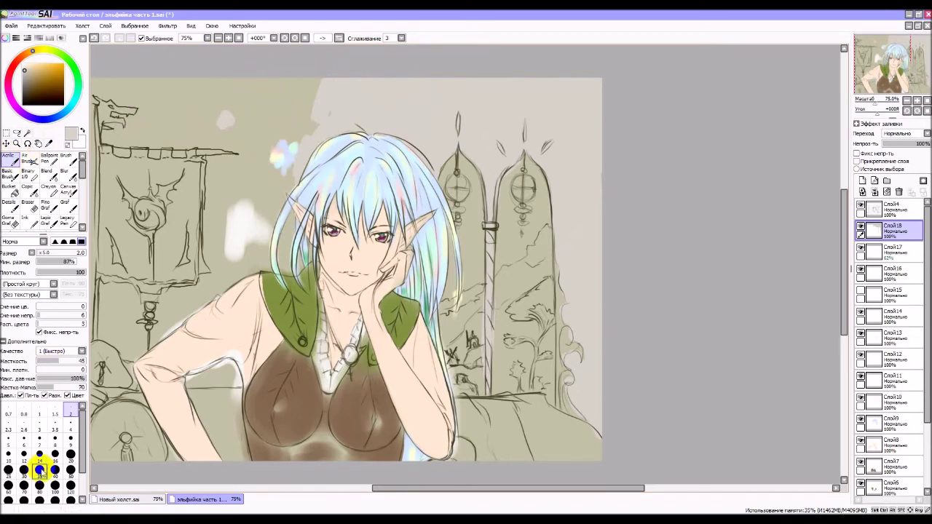
pyautogui.click(39, 470)
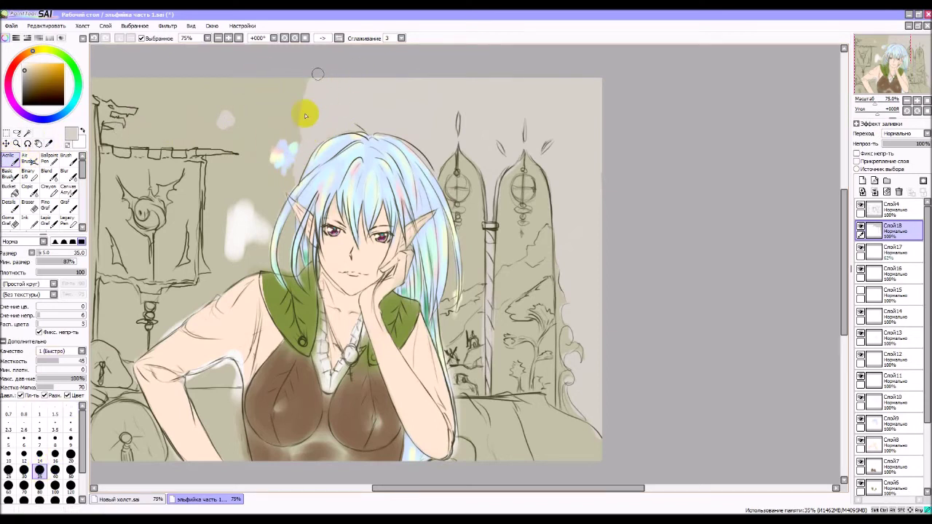
pyautogui.moveTo(295, 90)
pyautogui.mouseDown()
pyautogui.moveTo(276, 113)
pyautogui.moveTo(270, 92)
pyautogui.moveTo(251, 110)
pyautogui.moveTo(279, 145)
pyautogui.moveTo(305, 127)
pyautogui.moveTo(274, 169)
pyautogui.moveTo(275, 116)
pyautogui.moveTo(262, 85)
pyautogui.mouseUp()
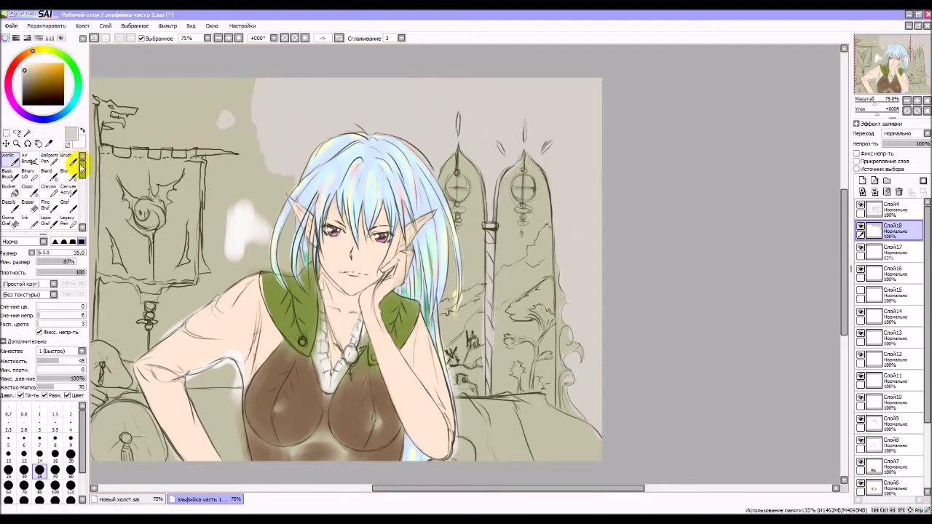
# Step: Cover the rest of the wall behind and around the banner in the same beige with a textureless round brush at size 80
pyautogui.moveTo(83, 169); pyautogui.dragTo(83, 182)
pyautogui.click(70, 192)
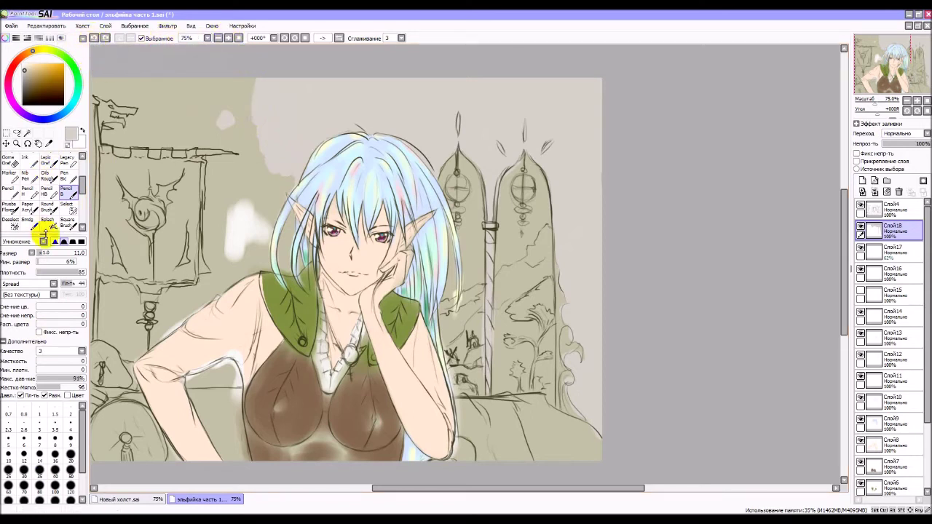
pyautogui.click(11, 209)
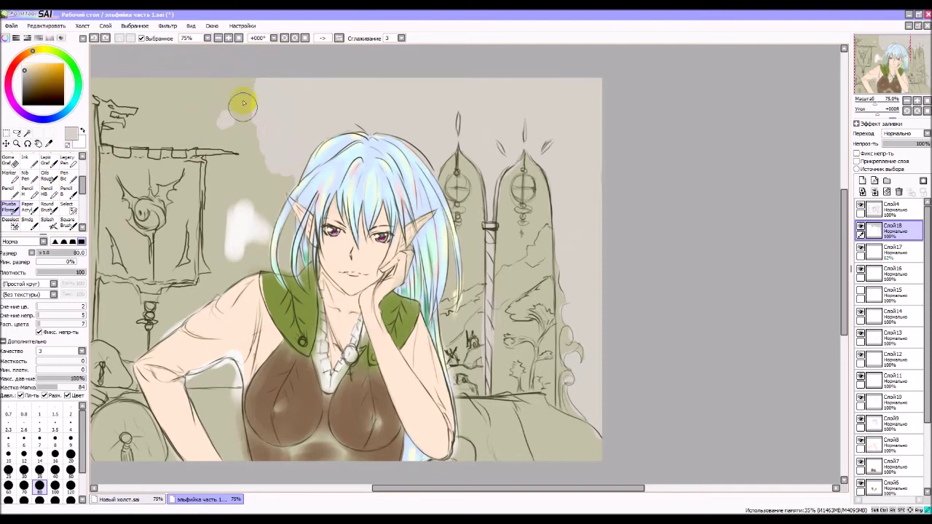
pyautogui.moveTo(246, 95)
pyautogui.mouseDown()
pyautogui.moveTo(233, 114)
pyautogui.moveTo(262, 148)
pyautogui.moveTo(262, 190)
pyautogui.moveTo(255, 220)
pyautogui.moveTo(251, 184)
pyautogui.moveTo(235, 238)
pyautogui.moveTo(233, 205)
pyautogui.moveTo(240, 244)
pyautogui.moveTo(253, 219)
pyautogui.moveTo(260, 235)
pyautogui.moveTo(278, 180)
pyautogui.moveTo(283, 191)
pyautogui.moveTo(288, 182)
pyautogui.moveTo(267, 231)
pyautogui.moveTo(288, 176)
pyautogui.moveTo(267, 231)
pyautogui.mouseUp()
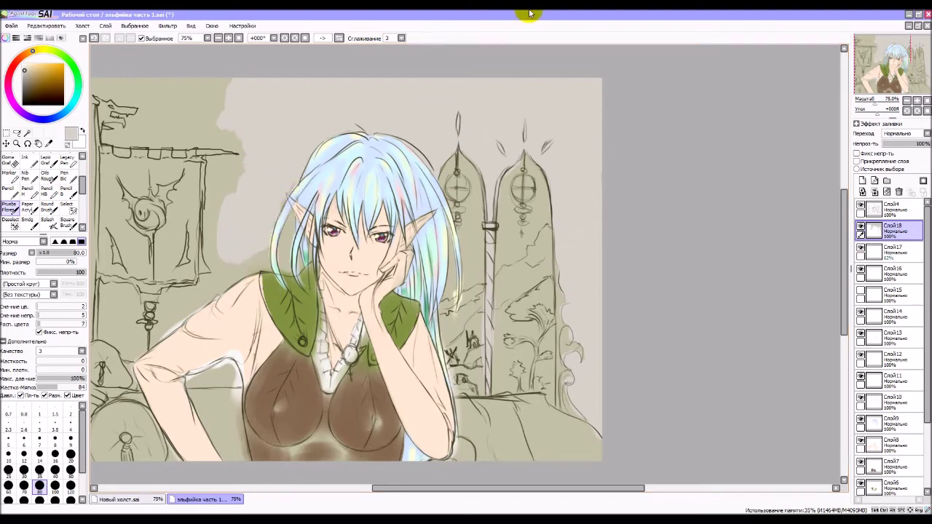
pyautogui.moveTo(530, 13)
pyautogui.mouseDown()
pyautogui.moveTo(604, 68)
pyautogui.moveTo(625, 136)
pyautogui.mouseUp()
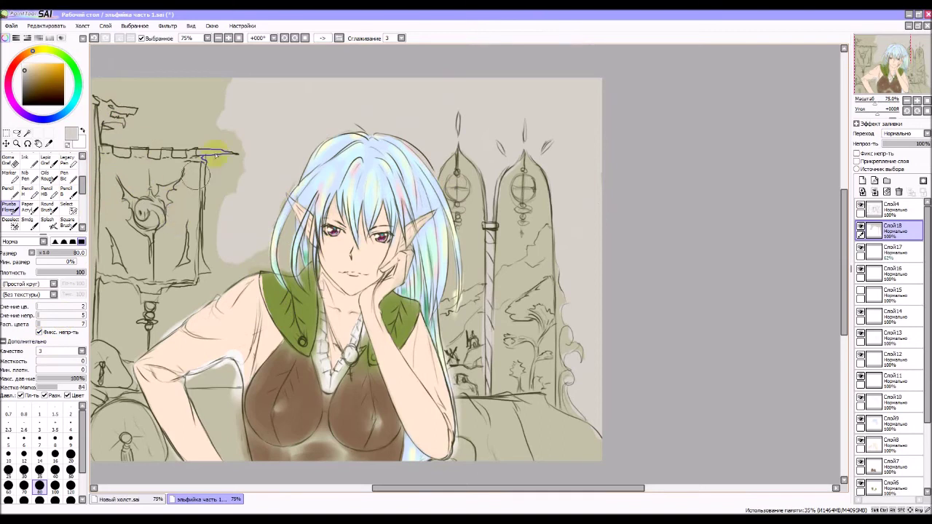
pyautogui.moveTo(216, 155)
pyautogui.mouseDown()
pyautogui.moveTo(224, 208)
pyautogui.moveTo(254, 133)
pyautogui.moveTo(240, 130)
pyautogui.moveTo(213, 161)
pyautogui.moveTo(226, 87)
pyautogui.moveTo(179, 193)
pyautogui.moveTo(196, 109)
pyautogui.moveTo(186, 114)
pyautogui.moveTo(148, 225)
pyautogui.moveTo(180, 94)
pyautogui.moveTo(146, 146)
pyautogui.moveTo(163, 82)
pyautogui.moveTo(115, 215)
pyautogui.moveTo(131, 91)
pyautogui.moveTo(121, 87)
pyautogui.moveTo(105, 125)
pyautogui.moveTo(102, 85)
pyautogui.moveTo(116, 237)
pyautogui.moveTo(112, 172)
pyautogui.moveTo(99, 240)
pyautogui.moveTo(103, 70)
pyautogui.moveTo(115, 320)
pyautogui.moveTo(104, 337)
pyautogui.moveTo(172, 233)
pyautogui.moveTo(167, 260)
pyautogui.moveTo(177, 276)
pyautogui.moveTo(207, 247)
pyautogui.moveTo(197, 233)
pyautogui.moveTo(160, 241)
pyautogui.moveTo(115, 297)
pyautogui.moveTo(110, 322)
pyautogui.moveTo(147, 292)
pyautogui.moveTo(113, 346)
pyautogui.moveTo(110, 316)
pyautogui.moveTo(125, 331)
pyautogui.moveTo(144, 311)
pyautogui.moveTo(120, 353)
pyautogui.moveTo(225, 277)
pyautogui.moveTo(208, 273)
pyautogui.moveTo(249, 251)
pyautogui.mouseUp()
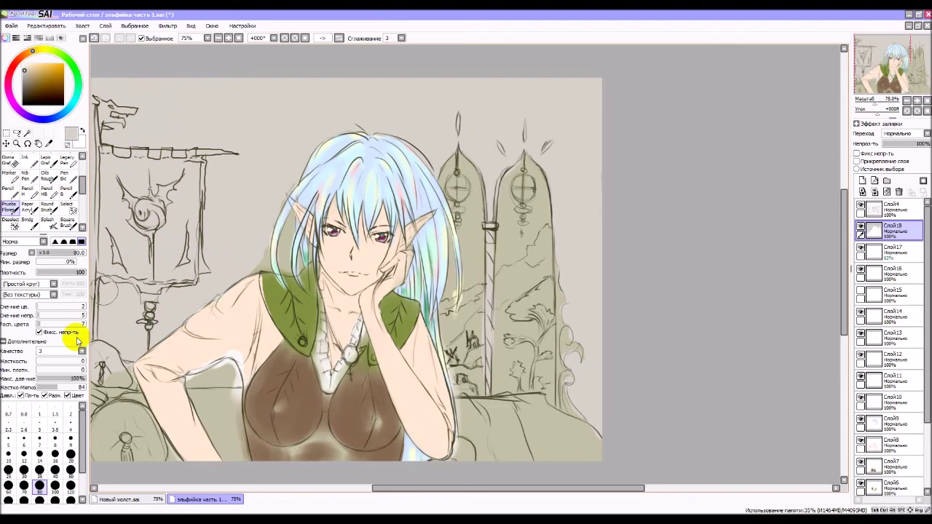
# Step: Fill the gap between the loose hair strands and the ear with the wall colour at brush size 7, saving the file midway
pyautogui.click(39, 439)
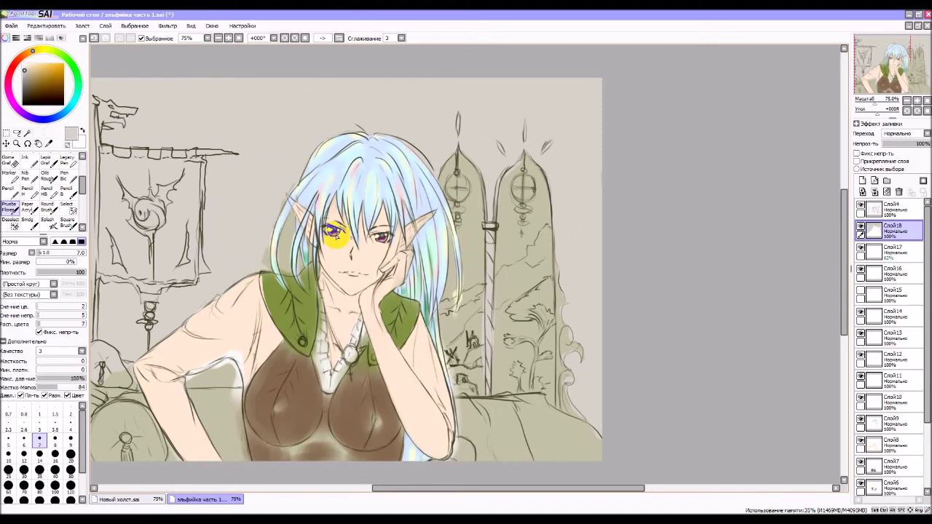
pyautogui.scroll(3, 267, 235)
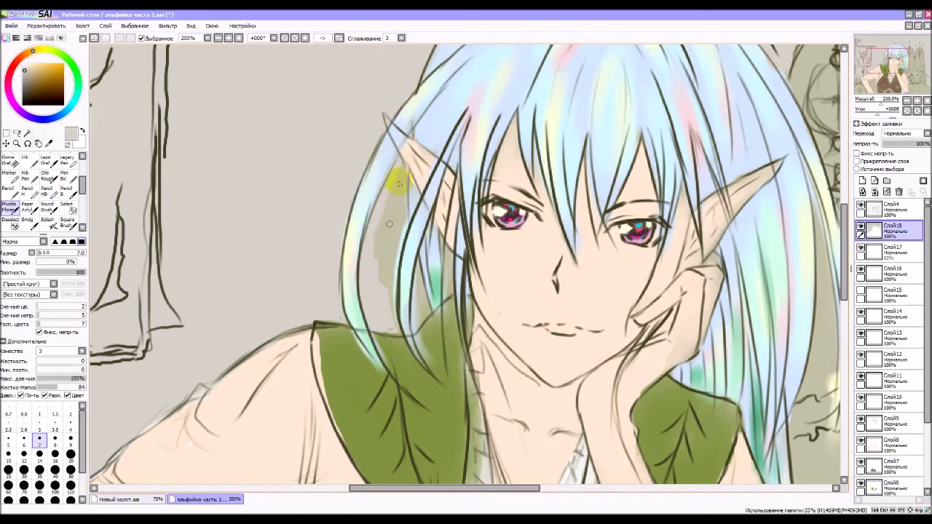
pyautogui.moveTo(379, 262); pyautogui.dragTo(392, 324)
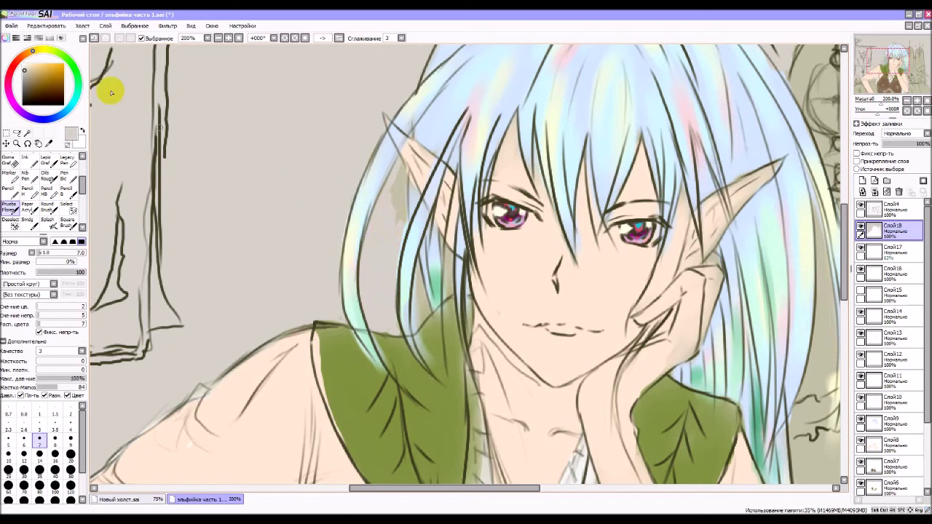
pyautogui.click(13, 28)
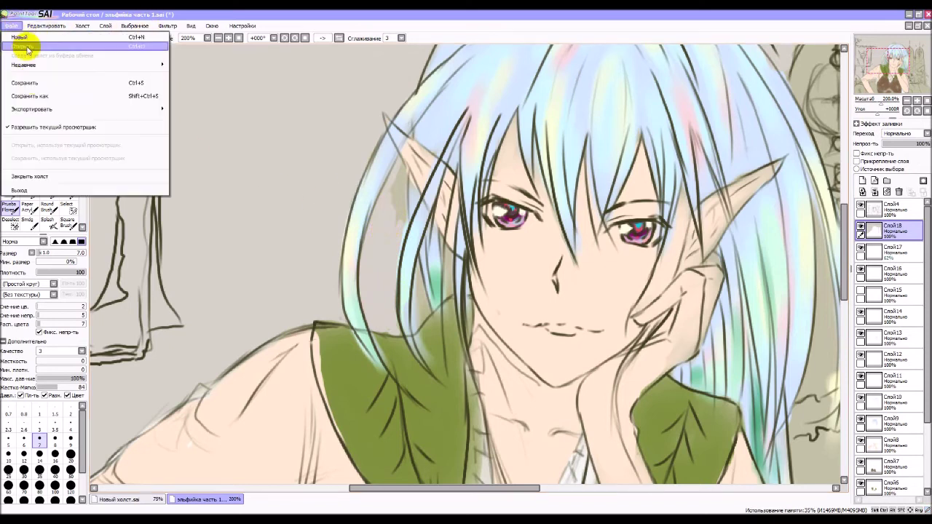
pyautogui.click(34, 84)
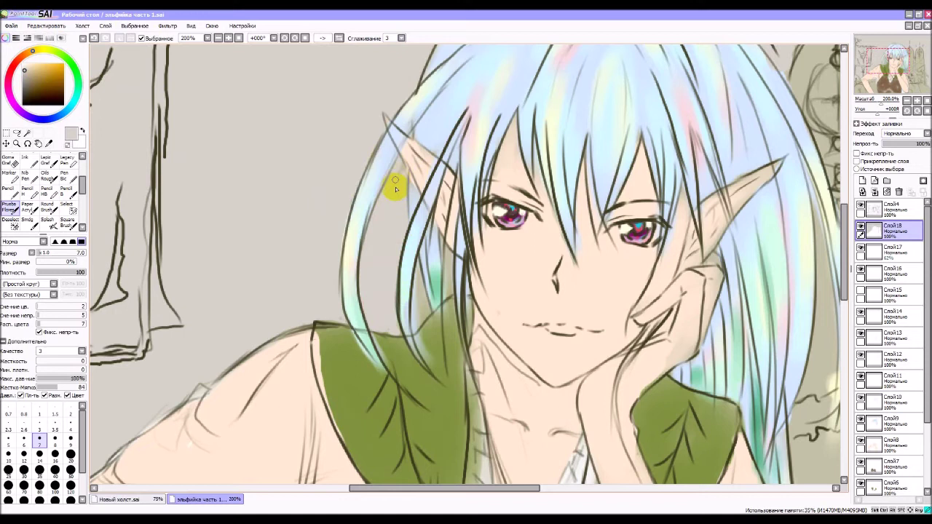
pyautogui.moveTo(405, 176); pyautogui.dragTo(411, 216)
pyautogui.moveTo(411, 137); pyautogui.dragTo(423, 160)
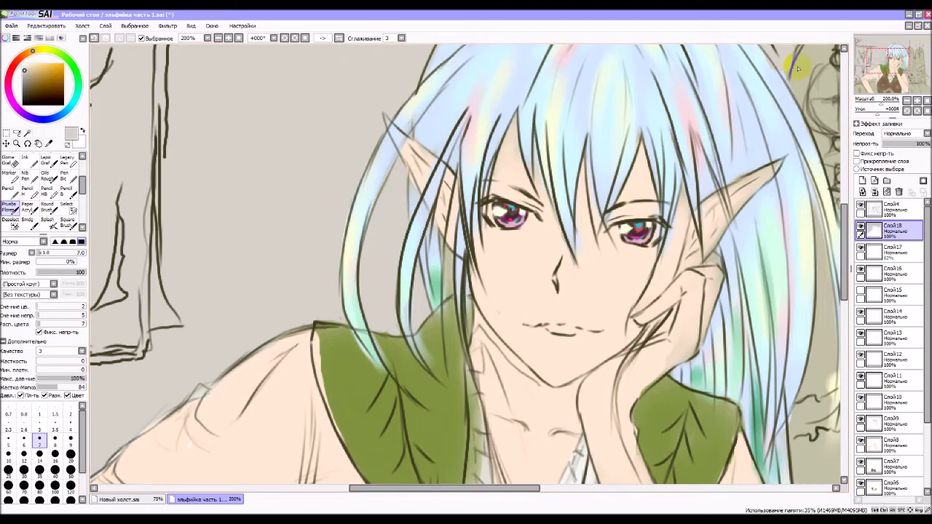
# Step: Paint the remaining wall patches near the bent elbow and in the gap between arm and waist, using brush size 12
pyautogui.click(907, 101)
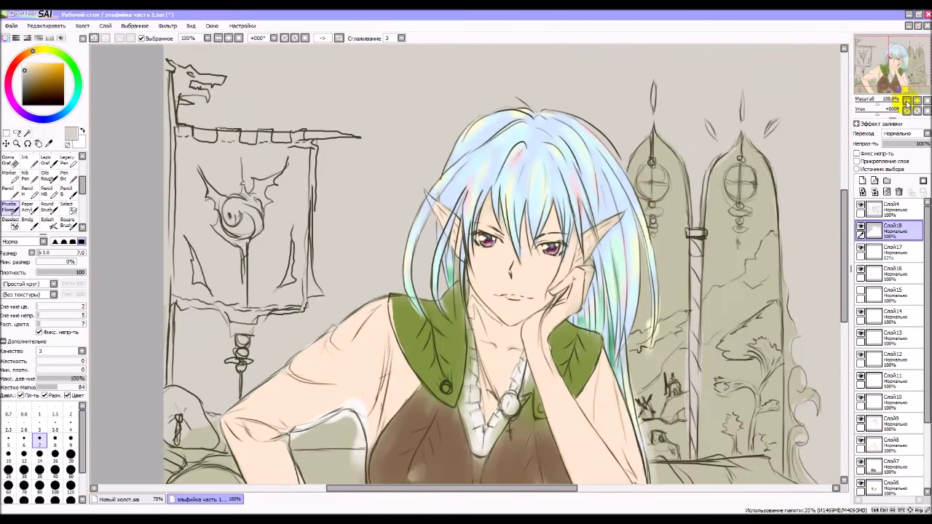
pyautogui.click(906, 102)
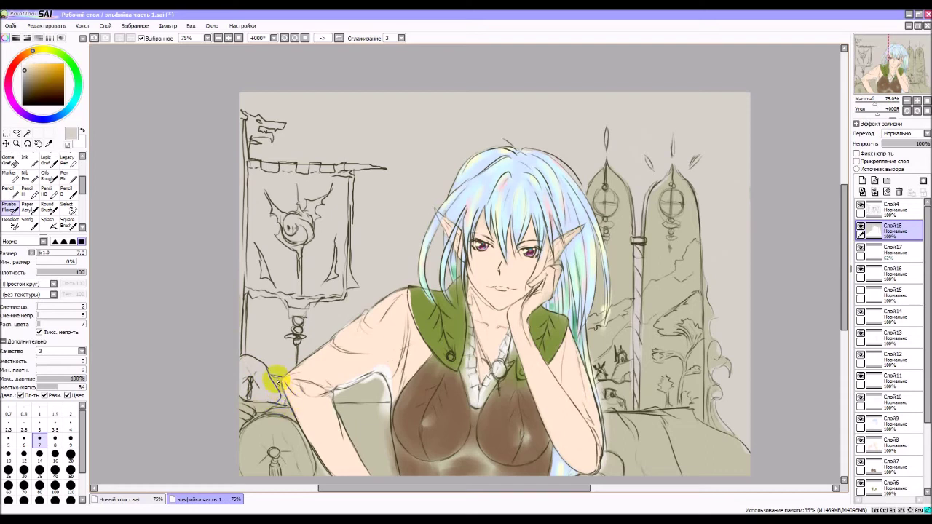
pyautogui.click(536, 355)
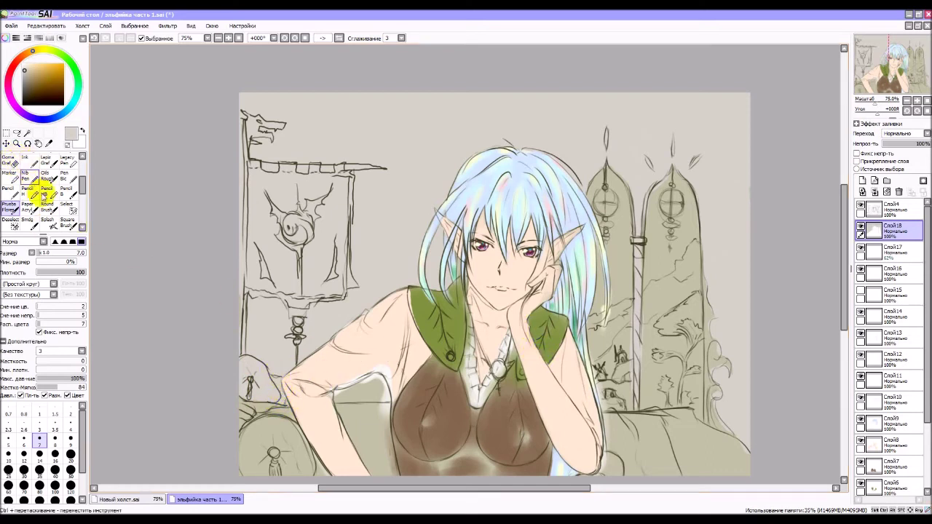
pyautogui.click(24, 454)
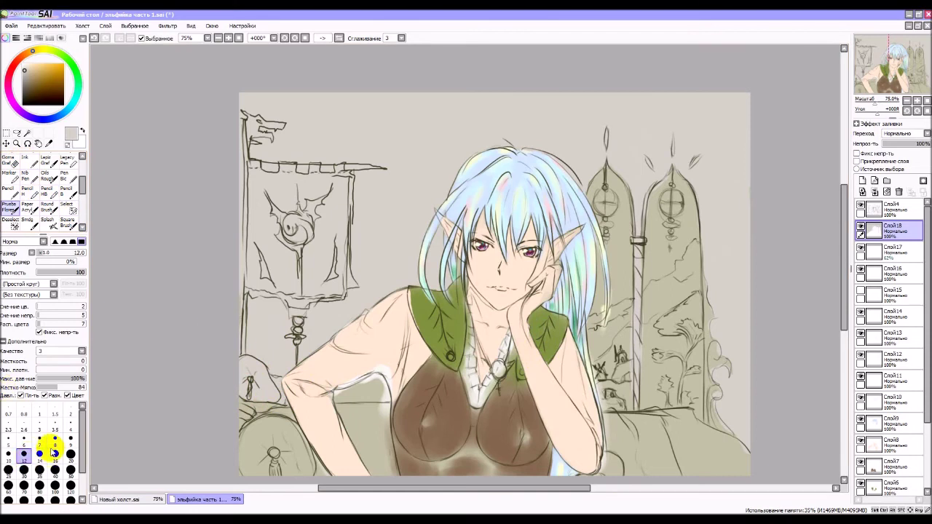
pyautogui.click(255, 413)
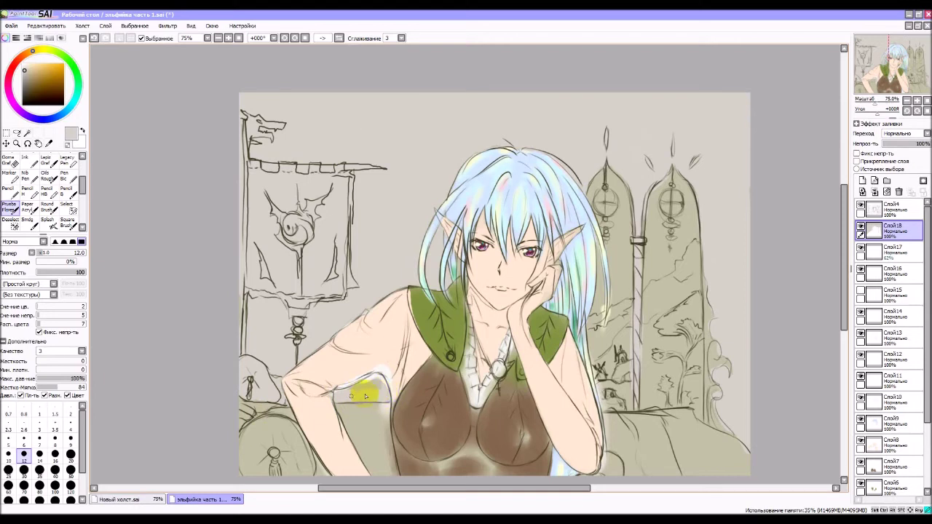
pyautogui.moveTo(366, 392); pyautogui.dragTo(352, 392)
pyautogui.moveTo(351, 392)
pyautogui.mouseDown()
pyautogui.moveTo(370, 378)
pyautogui.moveTo(375, 390)
pyautogui.moveTo(357, 384)
pyautogui.moveTo(381, 400)
pyautogui.moveTo(394, 387)
pyautogui.mouseUp()
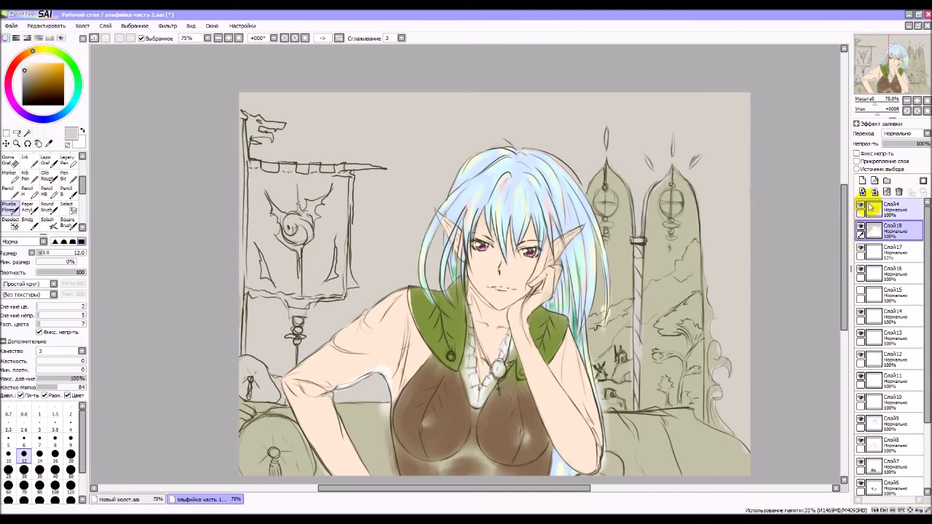
# Step: On a new layer above the wall colour, paint ochre between the two arched windows and up into a peak, using brush sizes 12 and 20
pyautogui.click(862, 181)
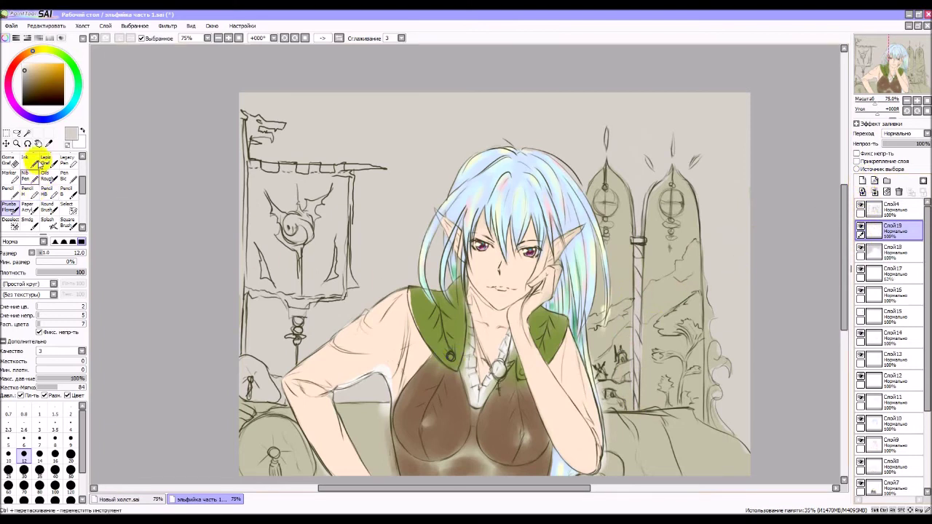
pyautogui.click(42, 68)
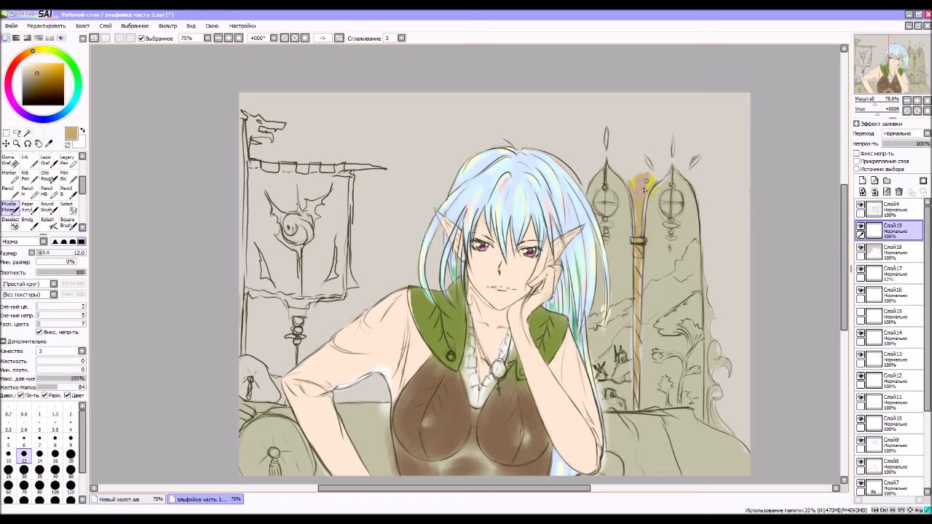
pyautogui.click(24, 439)
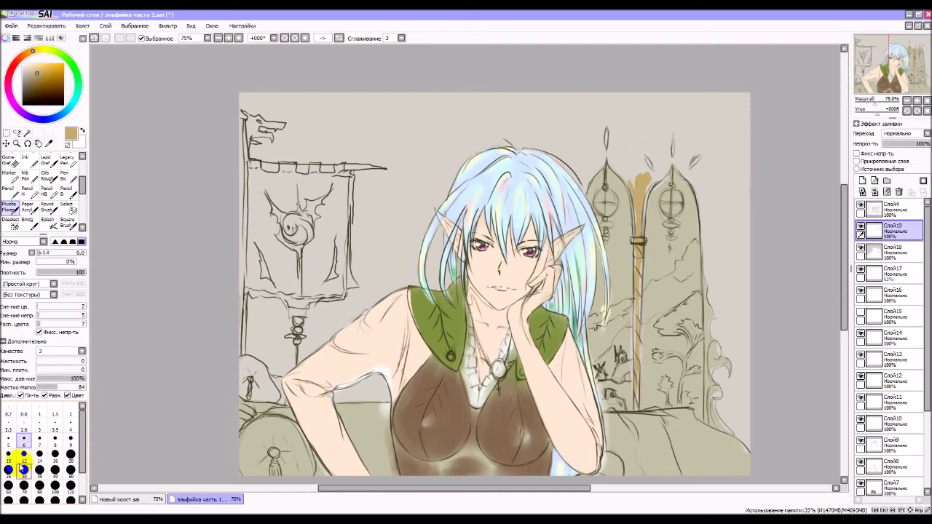
pyautogui.click(71, 454)
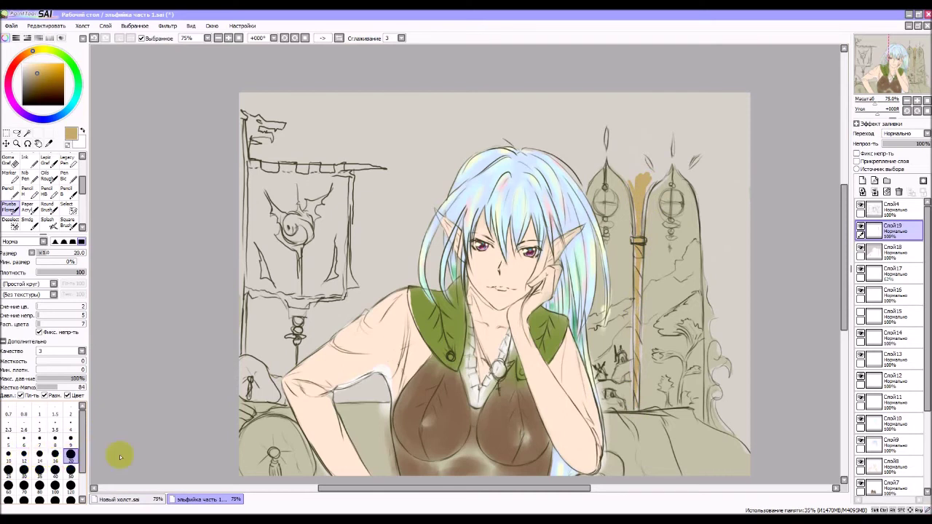
pyautogui.moveTo(618, 237)
pyautogui.mouseDown()
pyautogui.moveTo(652, 167)
pyautogui.moveTo(639, 175)
pyautogui.mouseUp()
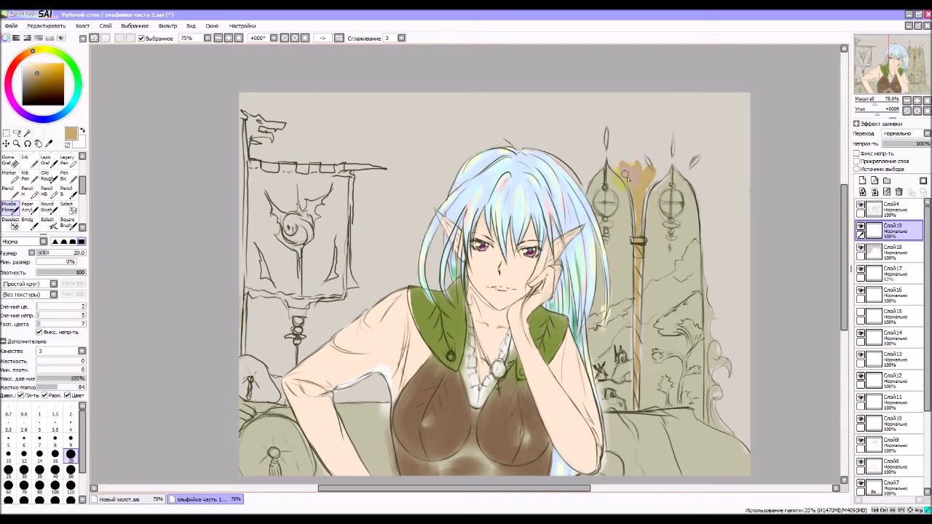
pyautogui.moveTo(624, 166)
pyautogui.mouseDown()
pyautogui.moveTo(644, 128)
pyautogui.moveTo(644, 177)
pyautogui.moveTo(654, 175)
pyautogui.moveTo(643, 123)
pyautogui.moveTo(630, 167)
pyautogui.moveTo(632, 127)
pyautogui.mouseUp()
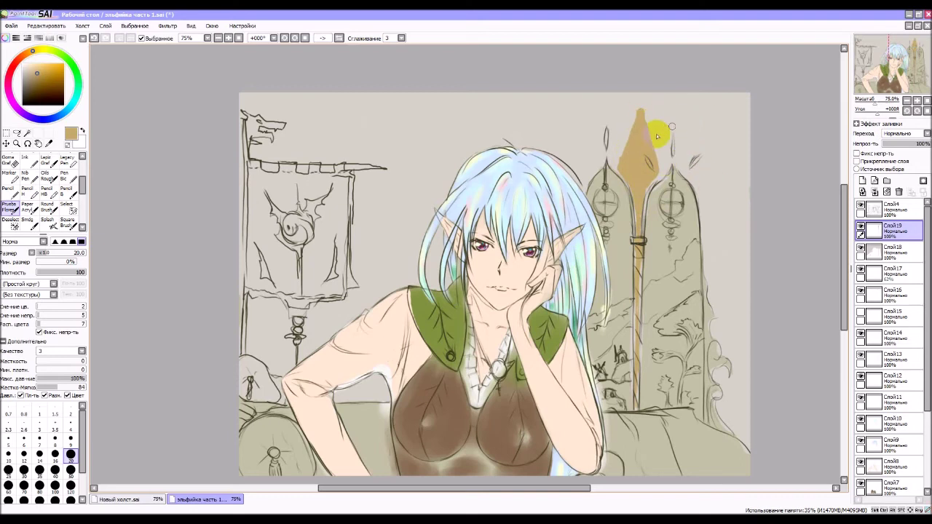
pyautogui.moveTo(654, 127)
pyautogui.mouseDown()
pyautogui.moveTo(643, 104)
pyautogui.moveTo(645, 115)
pyautogui.mouseUp()
# Step: Paint ochre beside the right window's arch, setting the brush's colour spread to 47, maximum pressure to 21% and density to 52
pyautogui.moveTo(717, 202)
pyautogui.mouseDown()
pyautogui.moveTo(712, 270)
pyautogui.moveTo(705, 190)
pyautogui.moveTo(655, 142)
pyautogui.moveTo(693, 152)
pyautogui.moveTo(710, 189)
pyautogui.mouseUp()
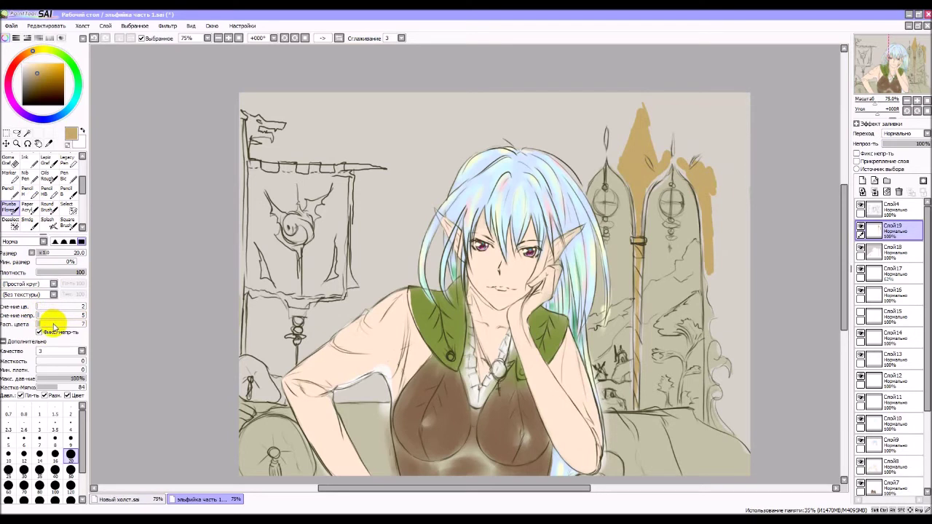
pyautogui.moveTo(50, 324); pyautogui.dragTo(60, 325)
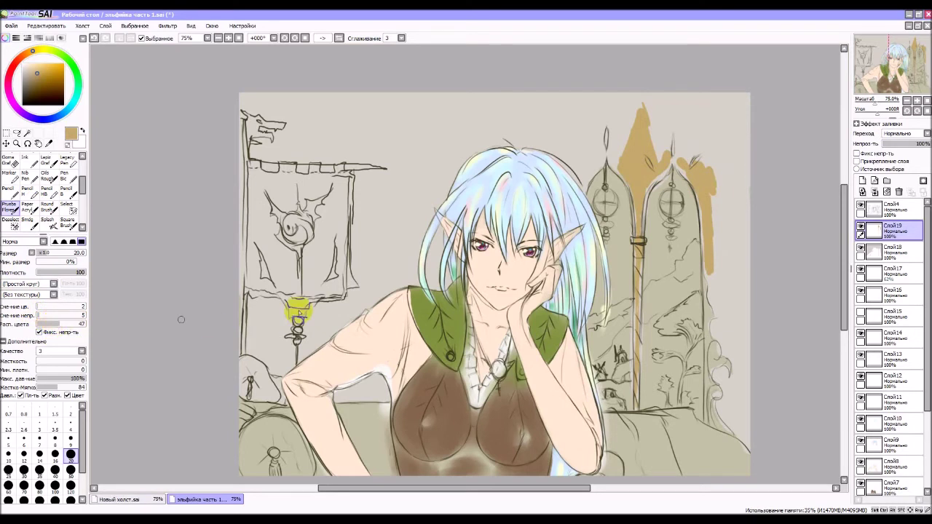
pyautogui.moveTo(721, 198)
pyautogui.mouseDown()
pyautogui.moveTo(734, 217)
pyautogui.moveTo(719, 188)
pyautogui.mouseUp()
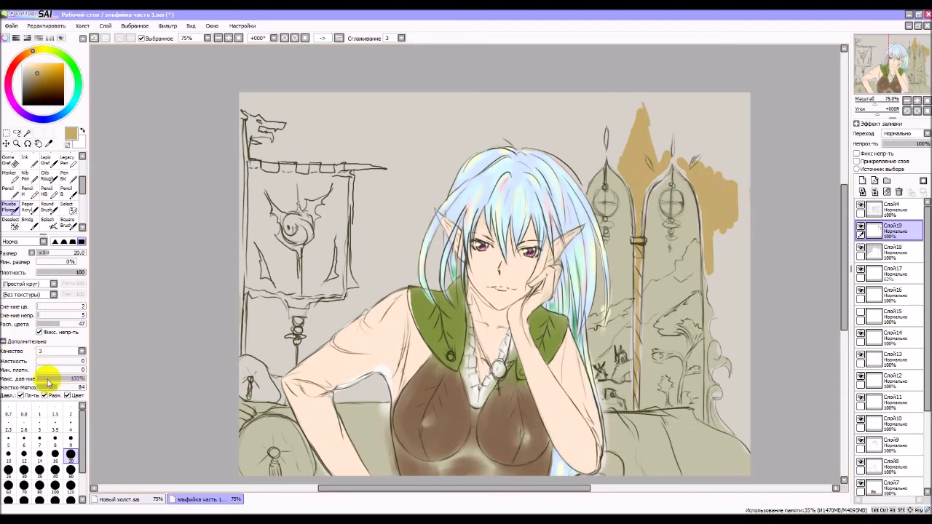
pyautogui.moveTo(49, 380); pyautogui.dragTo(46, 380)
pyautogui.moveTo(727, 153); pyautogui.dragTo(744, 217)
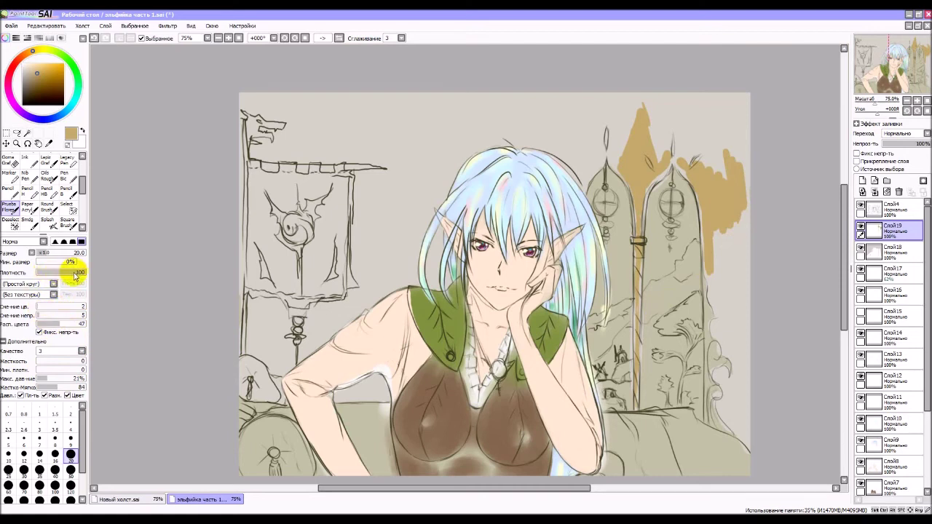
pyautogui.moveTo(75, 275); pyautogui.dragTo(62, 272)
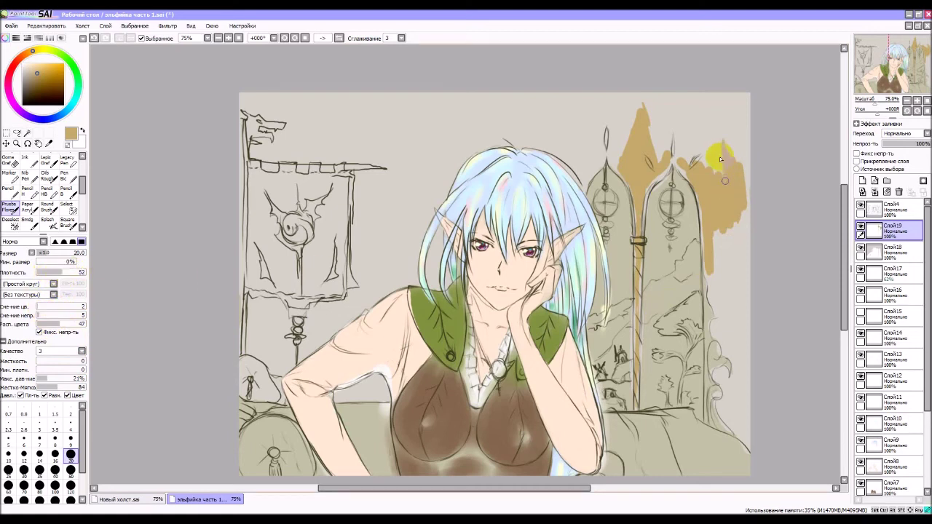
pyautogui.moveTo(716, 159); pyautogui.dragTo(705, 141)
# Step: Extend the ochre down the wall to the right of the window and beside the curled ornament with brush size 25
pyautogui.click(8, 470)
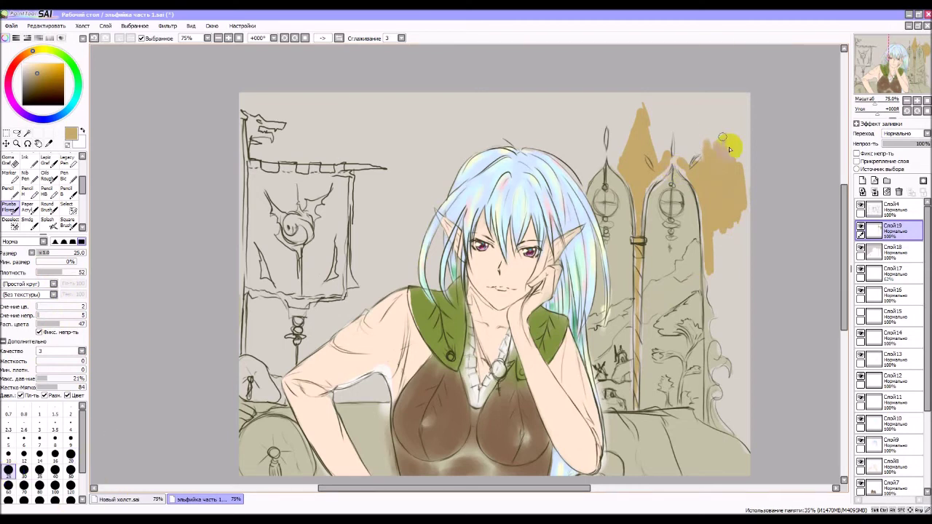
pyautogui.moveTo(729, 148)
pyautogui.mouseDown()
pyautogui.moveTo(737, 226)
pyautogui.moveTo(724, 237)
pyautogui.moveTo(718, 273)
pyautogui.moveTo(736, 219)
pyautogui.moveTo(725, 282)
pyautogui.mouseUp()
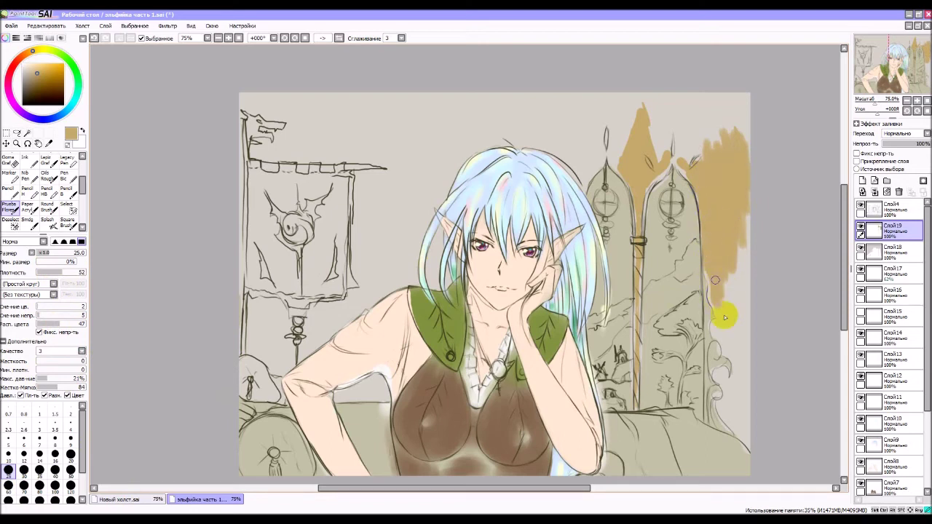
pyautogui.moveTo(726, 413)
pyautogui.mouseDown()
pyautogui.moveTo(727, 435)
pyautogui.moveTo(721, 377)
pyautogui.moveTo(719, 384)
pyautogui.mouseUp()
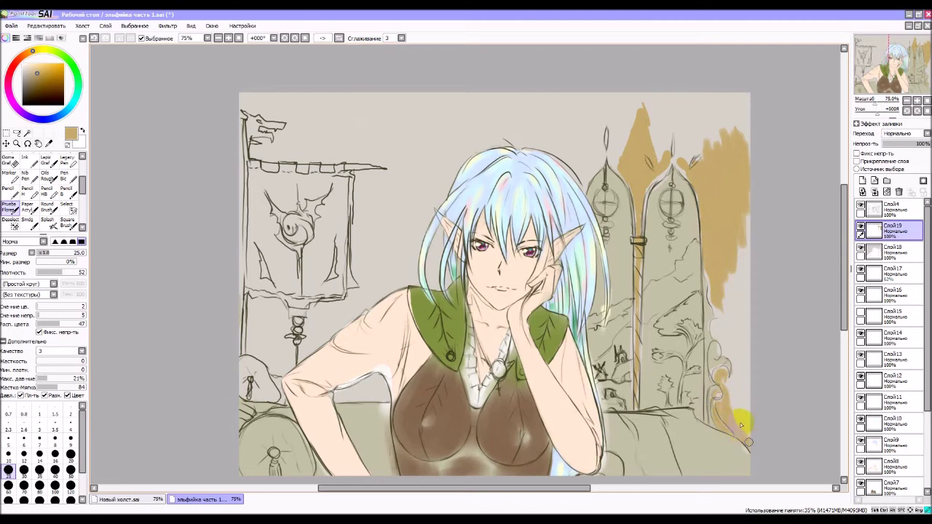
pyautogui.moveTo(740, 425); pyautogui.dragTo(733, 401)
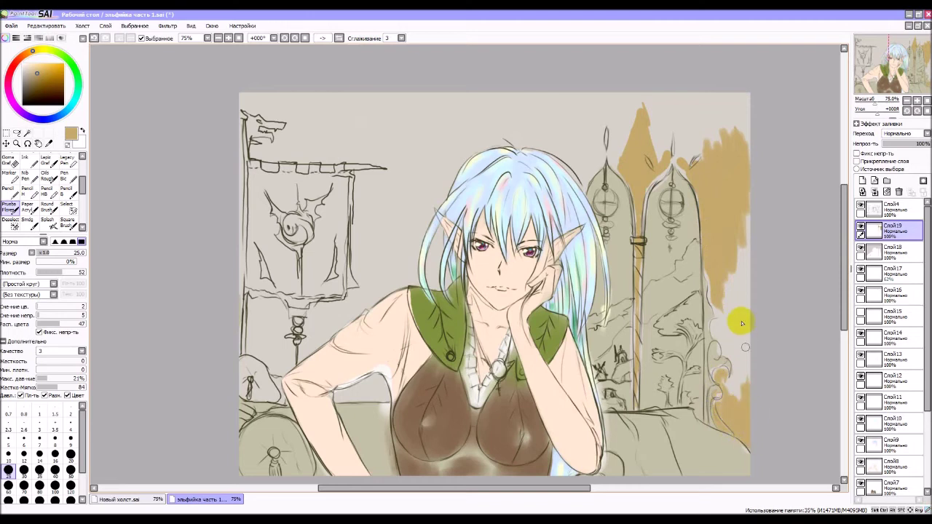
# Step: Fill the rest of the wall to the right of and above the arched windows with ochre at brush size 80
pyautogui.click(40, 485)
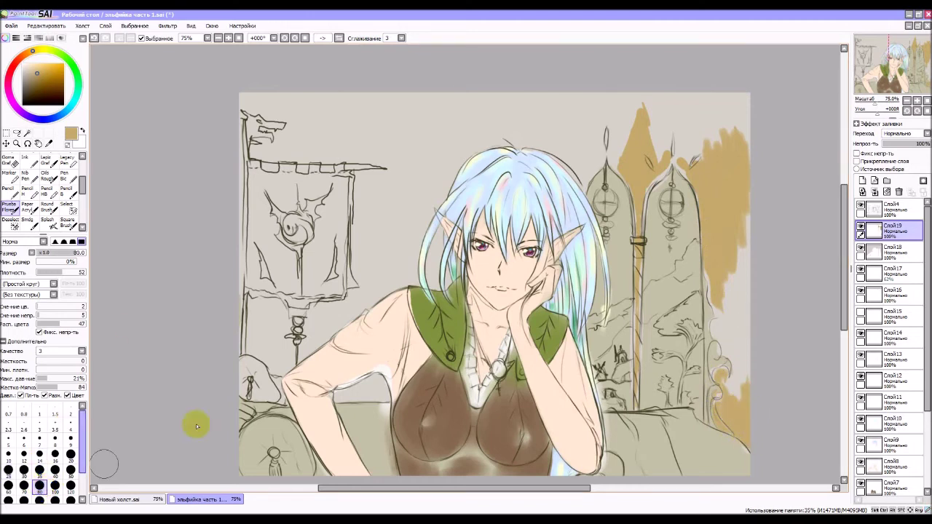
pyautogui.moveTo(773, 220)
pyautogui.mouseDown()
pyautogui.moveTo(739, 220)
pyautogui.moveTo(745, 347)
pyautogui.moveTo(730, 262)
pyautogui.moveTo(735, 326)
pyautogui.moveTo(726, 274)
pyautogui.moveTo(726, 308)
pyautogui.mouseUp()
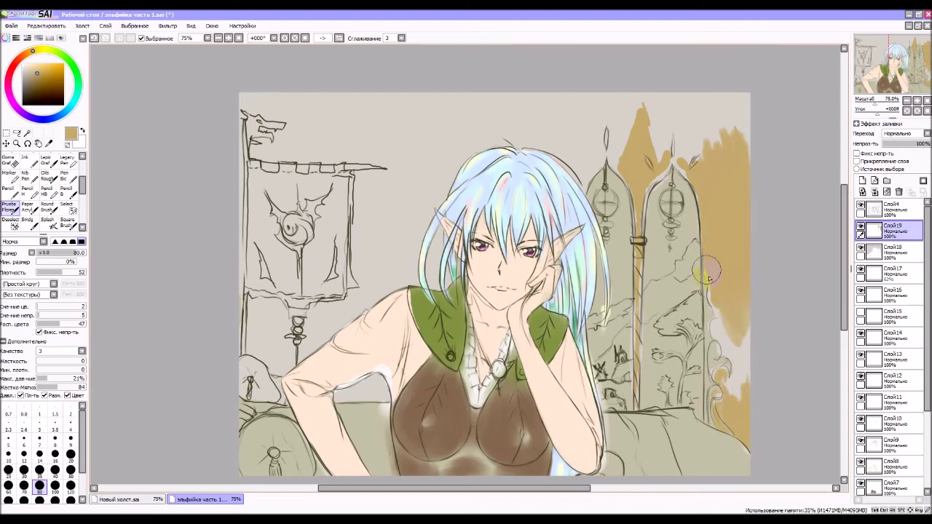
pyautogui.moveTo(709, 277)
pyautogui.mouseDown()
pyautogui.moveTo(739, 354)
pyautogui.moveTo(737, 343)
pyautogui.moveTo(746, 408)
pyautogui.mouseUp()
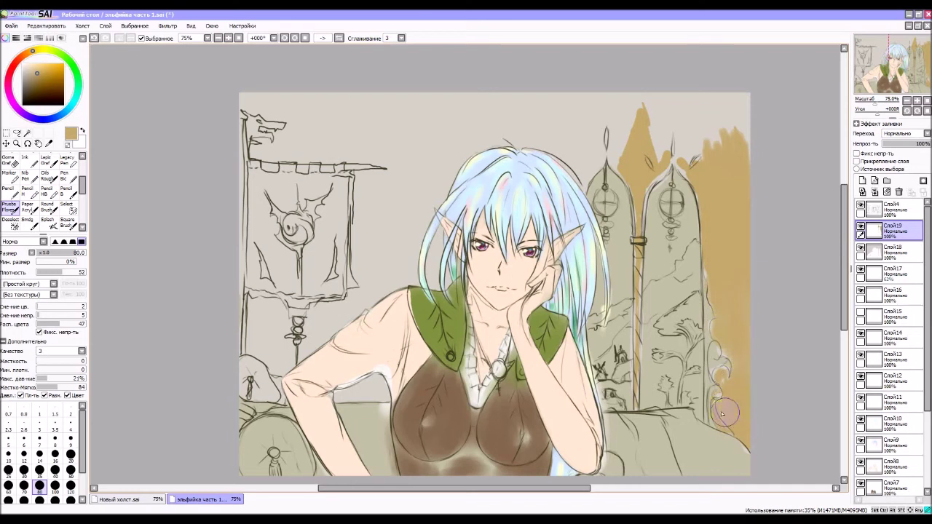
pyautogui.moveTo(700, 135)
pyautogui.mouseDown()
pyautogui.moveTo(729, 138)
pyautogui.moveTo(740, 104)
pyautogui.moveTo(745, 126)
pyautogui.moveTo(735, 85)
pyautogui.moveTo(714, 155)
pyautogui.moveTo(701, 142)
pyautogui.moveTo(695, 105)
pyautogui.moveTo(694, 153)
pyautogui.moveTo(671, 104)
pyautogui.moveTo(655, 102)
pyautogui.moveTo(658, 143)
pyautogui.moveTo(648, 133)
pyautogui.moveTo(647, 108)
pyautogui.moveTo(659, 153)
pyautogui.mouseUp()
pyautogui.moveTo(649, 108)
pyautogui.mouseDown()
pyautogui.moveTo(674, 121)
pyautogui.moveTo(700, 91)
pyautogui.moveTo(721, 106)
pyautogui.moveTo(690, 150)
pyautogui.moveTo(681, 135)
pyautogui.moveTo(684, 157)
pyautogui.moveTo(673, 135)
pyautogui.moveTo(665, 143)
pyautogui.moveTo(670, 94)
pyautogui.moveTo(717, 92)
pyautogui.moveTo(651, 100)
pyautogui.moveTo(733, 97)
pyautogui.moveTo(646, 105)
pyautogui.moveTo(601, 154)
pyautogui.moveTo(635, 107)
pyautogui.moveTo(620, 159)
pyautogui.moveTo(626, 100)
pyautogui.moveTo(585, 149)
pyautogui.mouseUp()
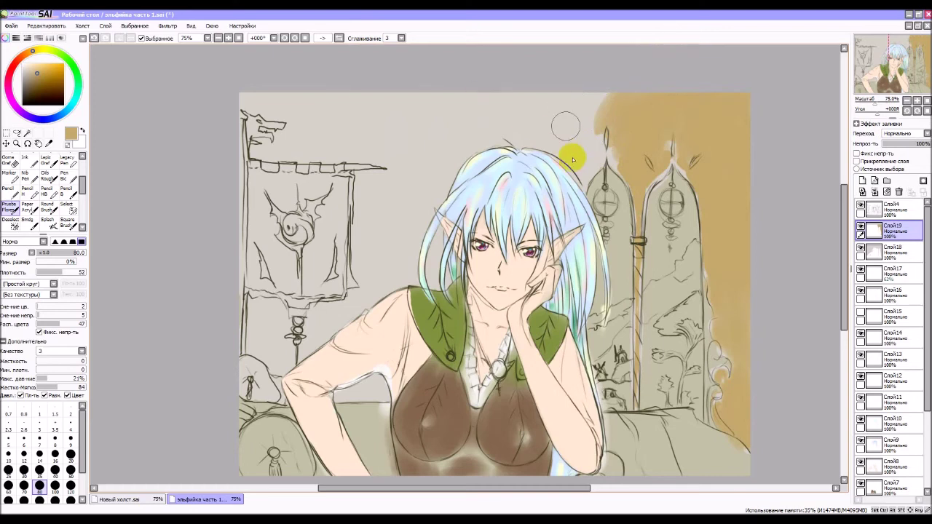
pyautogui.moveTo(576, 153)
pyautogui.mouseDown()
pyautogui.moveTo(593, 125)
pyautogui.moveTo(593, 164)
pyautogui.moveTo(597, 98)
pyautogui.moveTo(583, 171)
pyautogui.moveTo(571, 148)
pyautogui.moveTo(581, 184)
pyautogui.moveTo(595, 157)
pyautogui.moveTo(579, 109)
pyautogui.moveTo(584, 96)
pyautogui.moveTo(585, 125)
pyautogui.mouseUp()
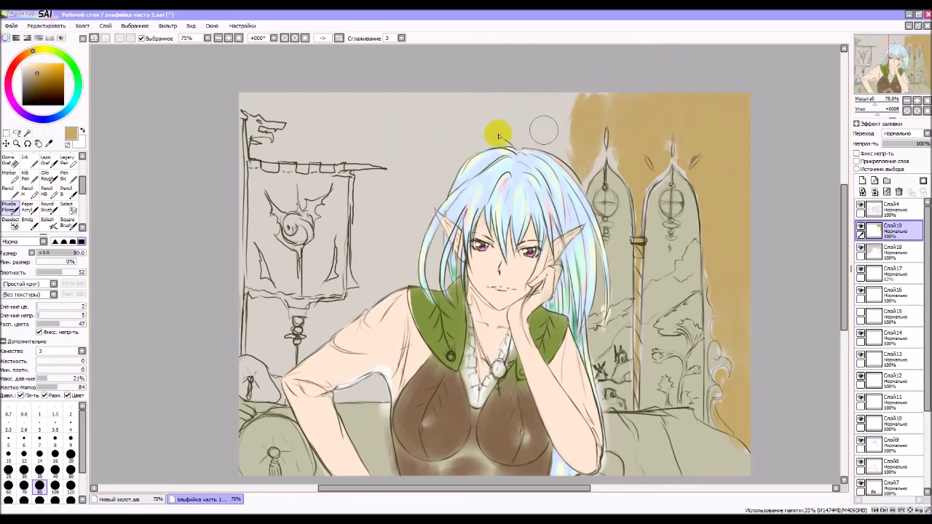
# Step: Add ochre patches above, below and beside the banner, in the gap between arm and waist, and in the picture's lower right corner
pyautogui.moveTo(258, 100); pyautogui.dragTo(375, 99)
pyautogui.moveTo(254, 319)
pyautogui.mouseDown()
pyautogui.moveTo(252, 360)
pyautogui.moveTo(248, 298)
pyautogui.moveTo(278, 338)
pyautogui.moveTo(287, 314)
pyautogui.moveTo(288, 325)
pyautogui.moveTo(263, 335)
pyautogui.moveTo(268, 358)
pyautogui.moveTo(320, 312)
pyautogui.moveTo(314, 321)
pyautogui.moveTo(318, 302)
pyautogui.moveTo(310, 308)
pyautogui.moveTo(321, 328)
pyautogui.moveTo(338, 300)
pyautogui.moveTo(337, 314)
pyautogui.moveTo(313, 320)
pyautogui.moveTo(330, 324)
pyautogui.moveTo(341, 301)
pyautogui.moveTo(338, 326)
pyautogui.moveTo(311, 327)
pyautogui.moveTo(307, 303)
pyautogui.mouseUp()
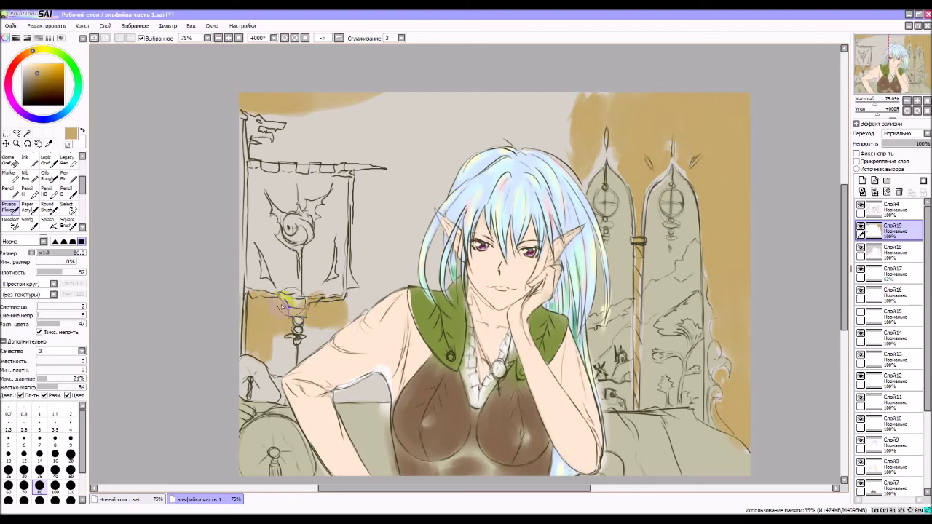
pyautogui.moveTo(237, 110); pyautogui.dragTo(244, 306)
pyautogui.moveTo(364, 399)
pyautogui.mouseDown()
pyautogui.moveTo(370, 387)
pyautogui.moveTo(354, 387)
pyautogui.moveTo(382, 396)
pyautogui.moveTo(368, 401)
pyautogui.moveTo(382, 414)
pyautogui.mouseUp()
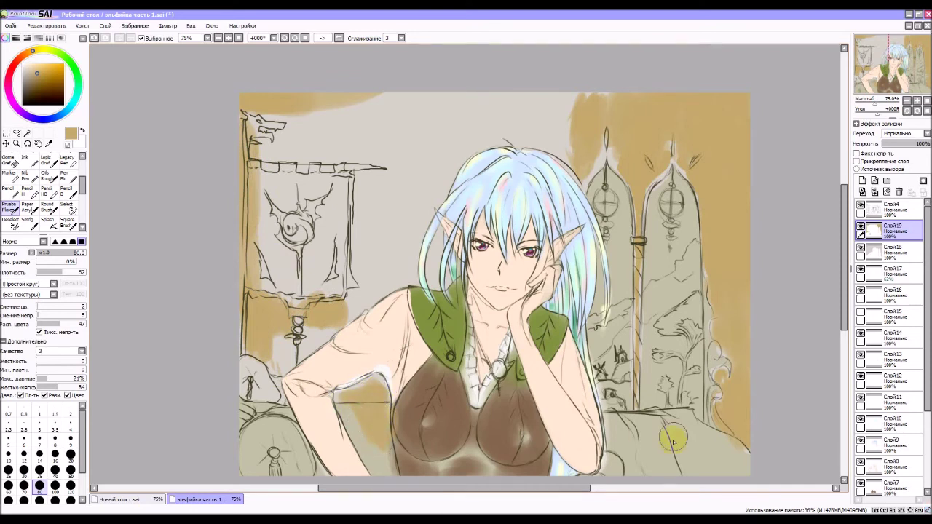
pyautogui.moveTo(673, 439)
pyautogui.mouseDown()
pyautogui.moveTo(688, 473)
pyautogui.moveTo(681, 442)
pyautogui.moveTo(688, 471)
pyautogui.moveTo(681, 449)
pyautogui.moveTo(724, 492)
pyautogui.moveTo(736, 493)
pyautogui.moveTo(748, 457)
pyautogui.mouseUp()
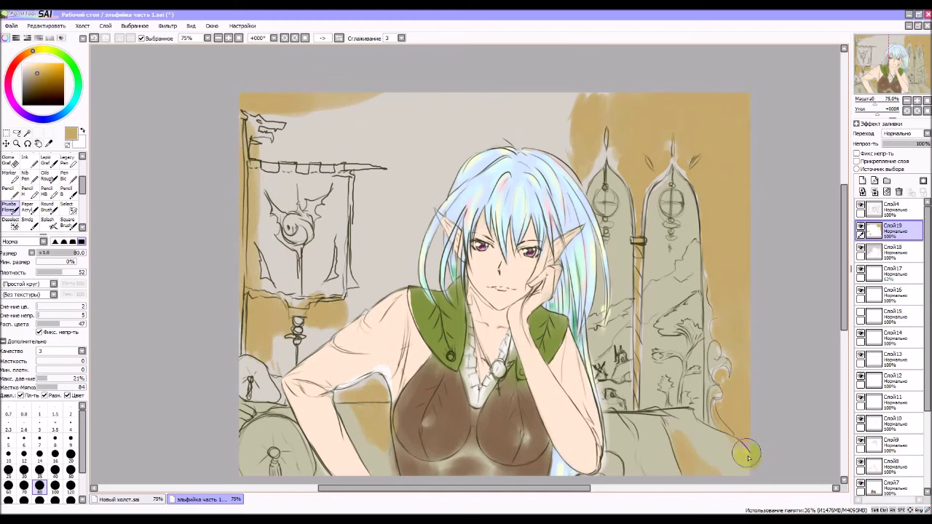
# Step: Spread the ochre along the picture's upper edge and around the window tips, and lower the layer's opacity to 50%
pyautogui.moveTo(574, 166)
pyautogui.mouseDown()
pyautogui.moveTo(550, 136)
pyautogui.moveTo(575, 164)
pyautogui.moveTo(558, 143)
pyautogui.moveTo(584, 106)
pyautogui.moveTo(573, 131)
pyautogui.moveTo(561, 110)
pyautogui.moveTo(552, 137)
pyautogui.moveTo(550, 114)
pyautogui.moveTo(534, 118)
pyautogui.moveTo(535, 104)
pyautogui.moveTo(519, 132)
pyautogui.moveTo(518, 93)
pyautogui.moveTo(503, 131)
pyautogui.moveTo(505, 95)
pyautogui.moveTo(484, 117)
pyautogui.moveTo(483, 91)
pyautogui.moveTo(468, 110)
pyautogui.moveTo(466, 86)
pyautogui.moveTo(443, 109)
pyautogui.moveTo(444, 97)
pyautogui.moveTo(429, 93)
pyautogui.moveTo(375, 94)
pyautogui.mouseUp()
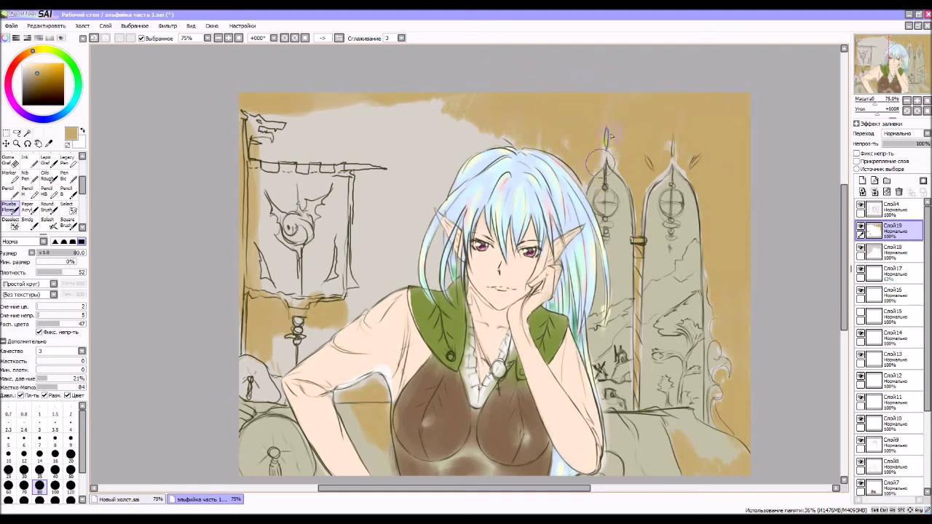
pyautogui.moveTo(602, 151); pyautogui.dragTo(584, 191)
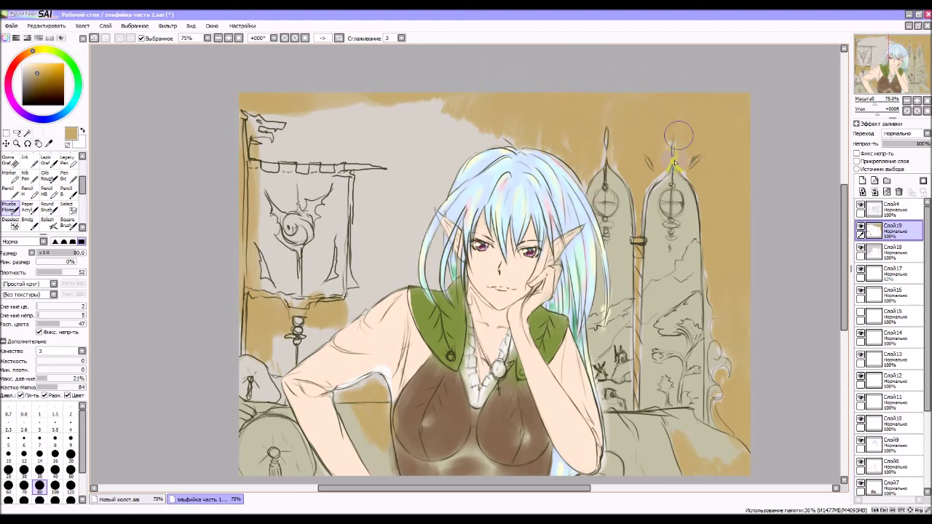
pyautogui.moveTo(691, 180)
pyautogui.mouseDown()
pyautogui.moveTo(655, 174)
pyautogui.moveTo(646, 204)
pyautogui.moveTo(661, 295)
pyautogui.mouseUp()
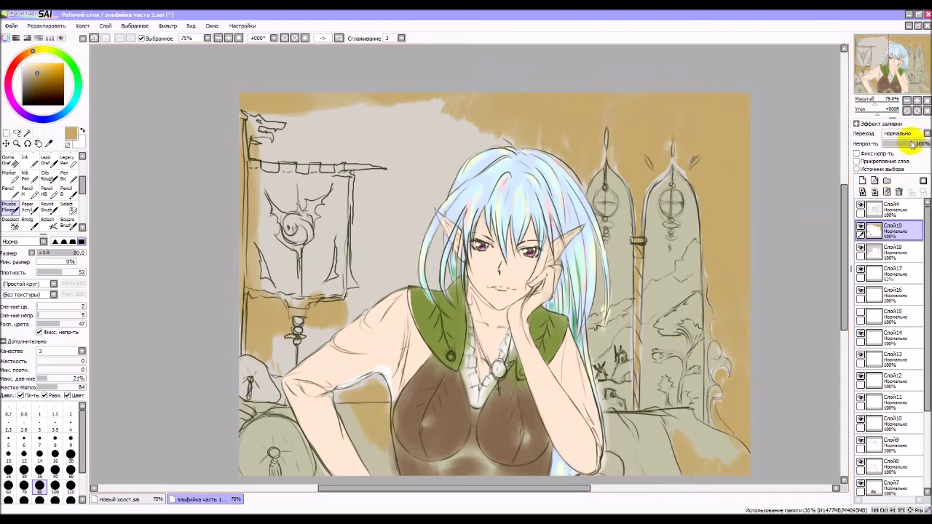
pyautogui.moveTo(909, 147)
pyautogui.mouseDown()
pyautogui.moveTo(920, 147)
pyautogui.moveTo(909, 148)
pyautogui.mouseUp()
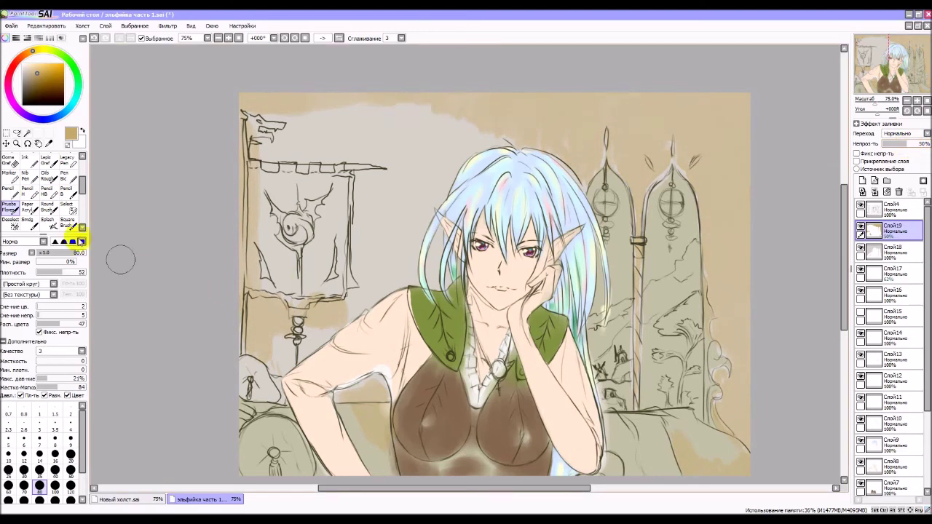
# Step: Soften and thin the ochre across the upper wall and right side with the Goma Graf eraser at size 200
pyautogui.moveTo(82, 182); pyautogui.dragTo(83, 168)
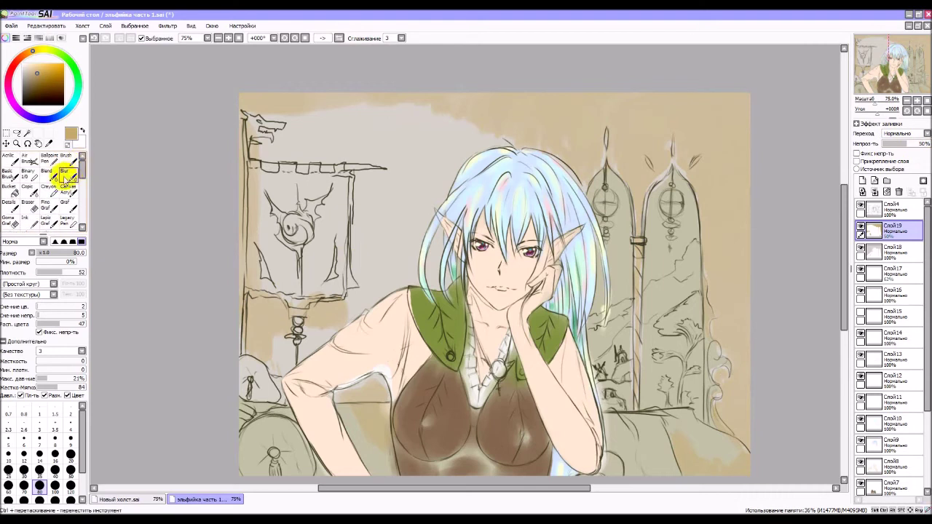
pyautogui.click(10, 219)
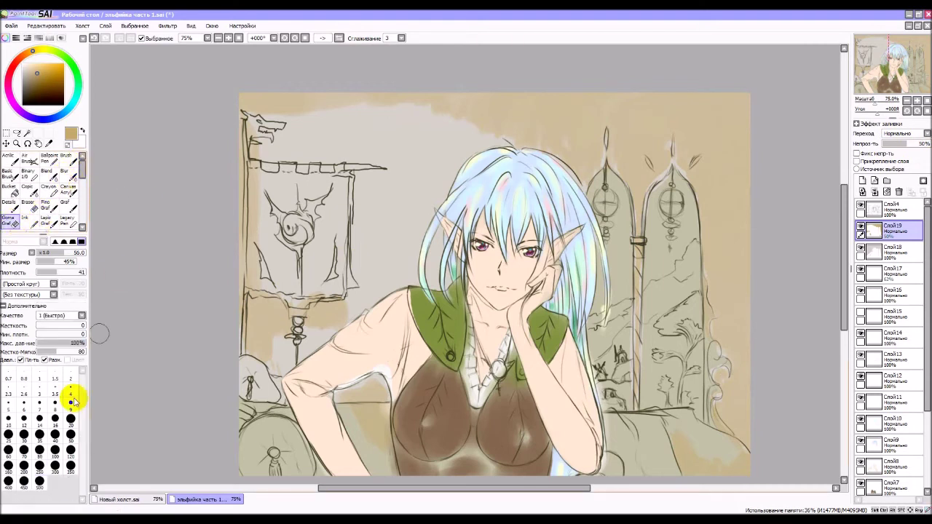
pyautogui.click(24, 466)
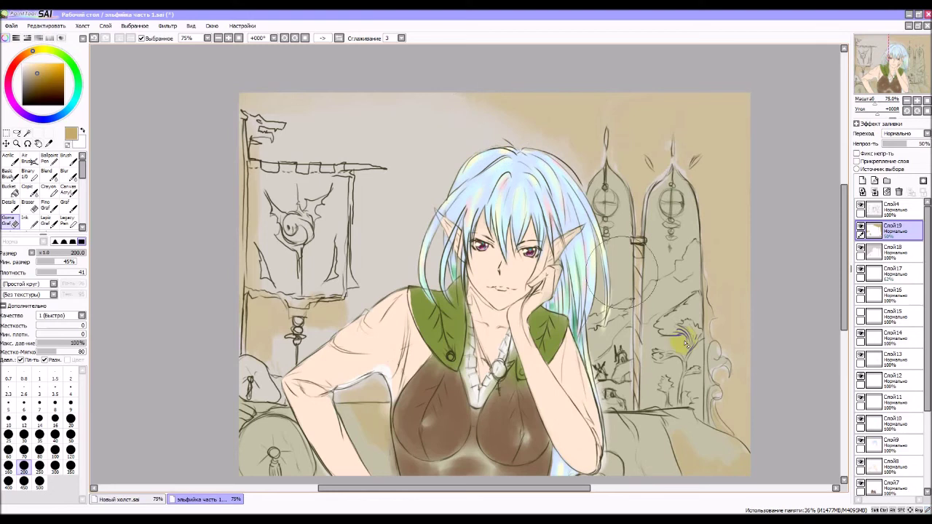
pyautogui.moveTo(756, 324)
pyautogui.mouseDown()
pyautogui.moveTo(754, 290)
pyautogui.moveTo(754, 316)
pyautogui.mouseUp()
pyautogui.moveTo(735, 226)
pyautogui.mouseDown()
pyautogui.moveTo(734, 259)
pyautogui.moveTo(743, 158)
pyautogui.moveTo(733, 323)
pyautogui.moveTo(715, 171)
pyautogui.moveTo(725, 232)
pyautogui.moveTo(719, 169)
pyautogui.moveTo(737, 207)
pyautogui.moveTo(746, 161)
pyautogui.moveTo(748, 204)
pyautogui.moveTo(752, 126)
pyautogui.moveTo(741, 97)
pyautogui.moveTo(742, 197)
pyautogui.moveTo(653, 140)
pyautogui.moveTo(640, 115)
pyautogui.moveTo(640, 158)
pyautogui.moveTo(665, 113)
pyautogui.moveTo(662, 126)
pyautogui.moveTo(711, 94)
pyautogui.moveTo(717, 141)
pyautogui.moveTo(724, 109)
pyautogui.moveTo(737, 104)
pyautogui.moveTo(743, 145)
pyautogui.moveTo(744, 117)
pyautogui.moveTo(722, 115)
pyautogui.moveTo(695, 86)
pyautogui.moveTo(671, 109)
pyautogui.moveTo(608, 100)
pyautogui.moveTo(569, 82)
pyautogui.moveTo(610, 114)
pyautogui.moveTo(545, 91)
pyautogui.moveTo(501, 90)
pyautogui.moveTo(528, 102)
pyautogui.moveTo(462, 99)
pyautogui.moveTo(450, 109)
pyautogui.moveTo(612, 92)
pyautogui.moveTo(561, 125)
pyautogui.moveTo(504, 98)
pyautogui.moveTo(582, 148)
pyautogui.moveTo(587, 137)
pyautogui.moveTo(578, 156)
pyautogui.moveTo(580, 143)
pyautogui.moveTo(647, 104)
pyautogui.moveTo(643, 95)
pyautogui.moveTo(645, 207)
pyautogui.moveTo(639, 120)
pyautogui.moveTo(668, 162)
pyautogui.moveTo(721, 148)
pyautogui.moveTo(724, 195)
pyautogui.moveTo(702, 128)
pyautogui.moveTo(767, 443)
pyautogui.moveTo(741, 486)
pyautogui.moveTo(714, 453)
pyautogui.moveTo(783, 465)
pyautogui.moveTo(726, 422)
pyautogui.moveTo(703, 444)
pyautogui.moveTo(753, 462)
pyautogui.moveTo(742, 112)
pyautogui.mouseUp()
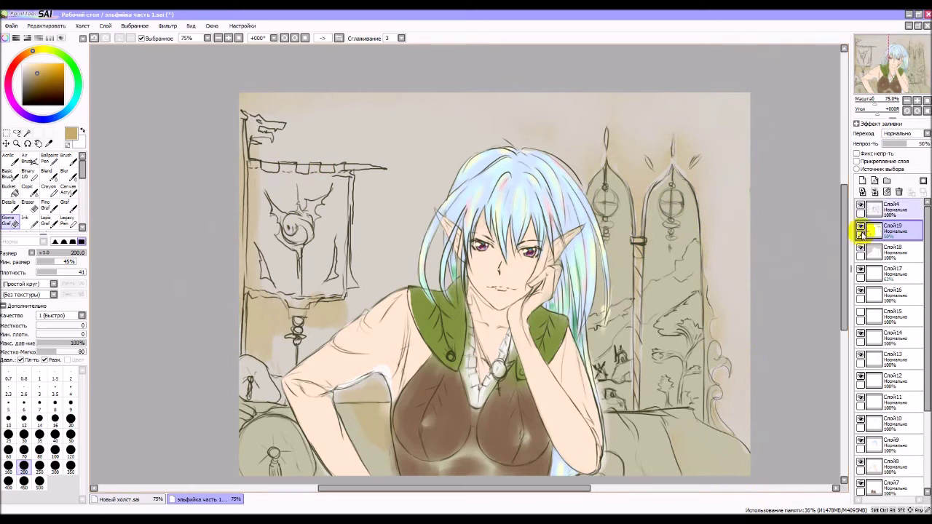
# Step: On a new layer, paint the sky in the right arched window teal with the Prueba brush at size 16
pyautogui.click(863, 180)
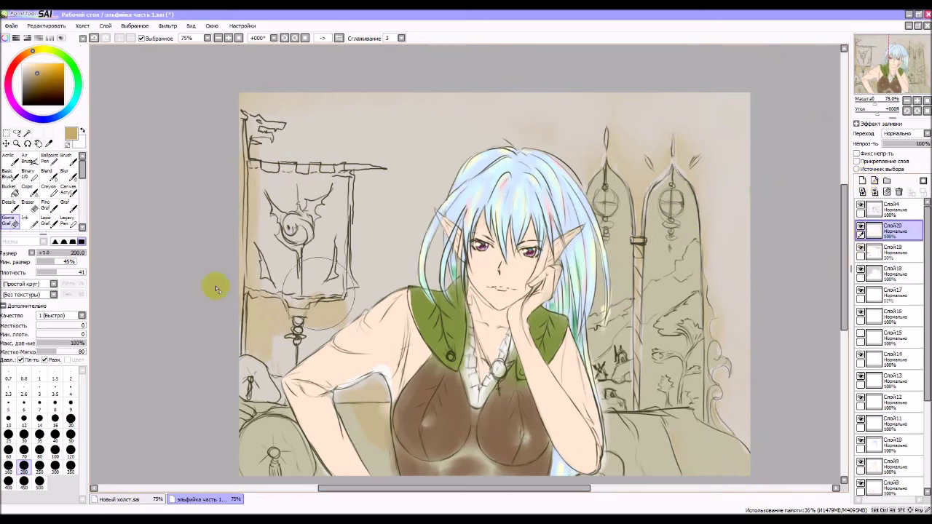
pyautogui.click(39, 419)
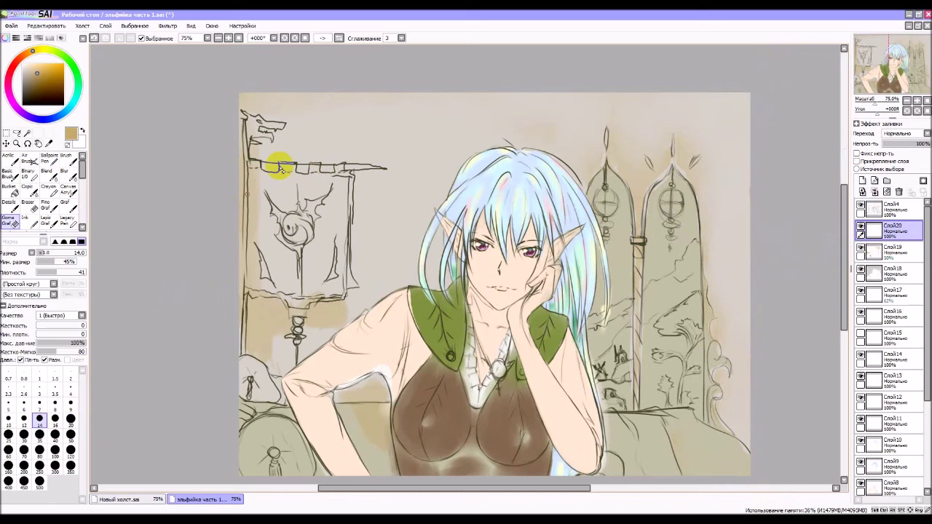
pyautogui.moveTo(83, 107); pyautogui.dragTo(74, 100)
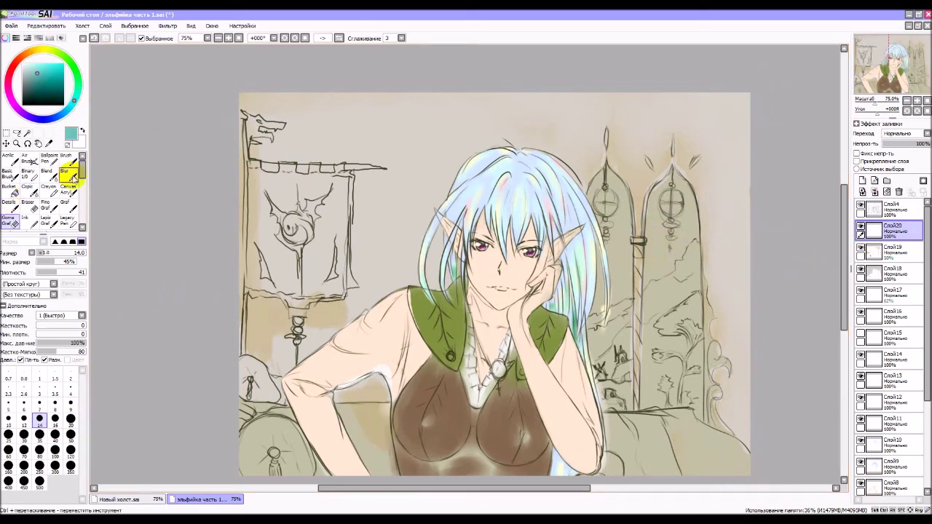
pyautogui.moveTo(82, 169); pyautogui.dragTo(80, 182)
pyautogui.click(11, 202)
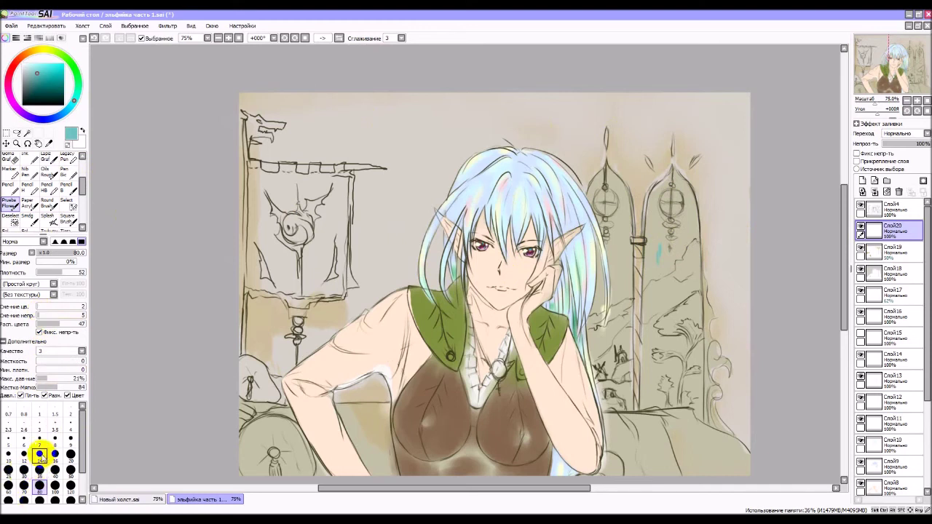
pyautogui.click(55, 454)
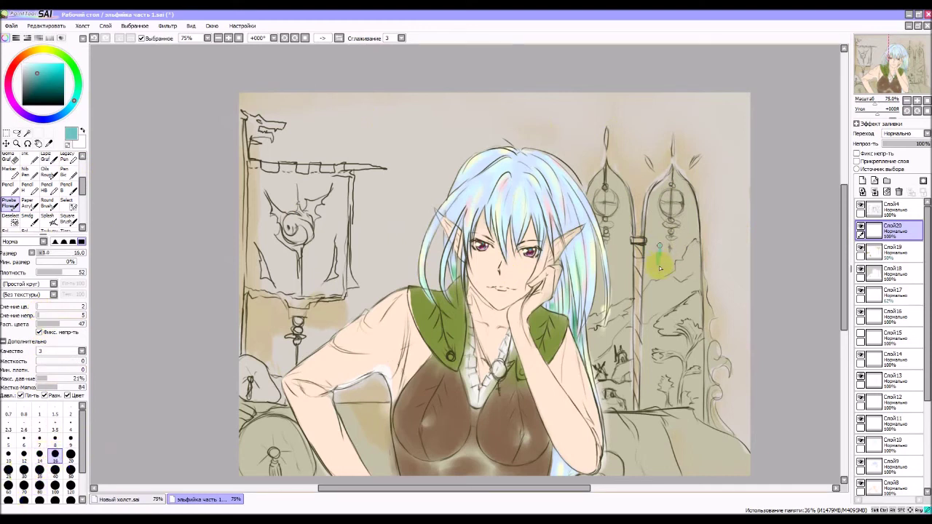
pyautogui.moveTo(653, 223)
pyautogui.mouseDown()
pyautogui.moveTo(651, 264)
pyautogui.moveTo(659, 250)
pyautogui.moveTo(654, 205)
pyautogui.moveTo(650, 239)
pyautogui.moveTo(653, 198)
pyautogui.moveTo(659, 222)
pyautogui.moveTo(657, 195)
pyautogui.moveTo(673, 179)
pyautogui.moveTo(657, 193)
pyautogui.moveTo(682, 186)
pyautogui.moveTo(672, 210)
pyautogui.moveTo(665, 204)
pyautogui.moveTo(668, 242)
pyautogui.moveTo(681, 200)
pyautogui.moveTo(686, 208)
pyautogui.moveTo(684, 183)
pyautogui.mouseUp()
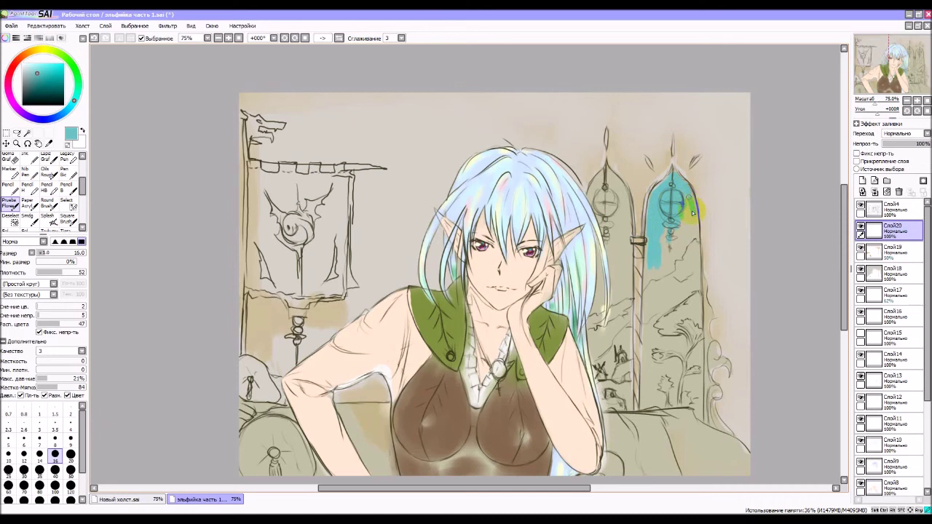
pyautogui.moveTo(696, 219)
pyautogui.mouseDown()
pyautogui.moveTo(681, 182)
pyautogui.moveTo(662, 191)
pyautogui.moveTo(673, 202)
pyautogui.moveTo(661, 221)
pyautogui.mouseUp()
pyautogui.moveTo(637, 254)
pyautogui.mouseDown()
pyautogui.moveTo(661, 218)
pyautogui.moveTo(687, 220)
pyautogui.moveTo(650, 262)
pyautogui.moveTo(680, 222)
pyautogui.mouseUp()
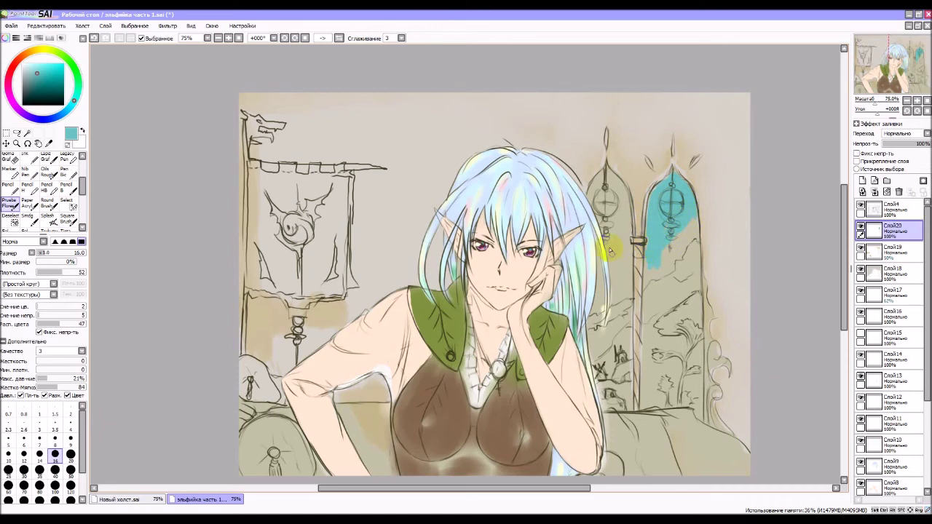
# Step: Fill the sky in the left arched window with the same teal, around the hanging ornament and down toward the hills
pyautogui.moveTo(592, 202)
pyautogui.mouseDown()
pyautogui.moveTo(592, 211)
pyautogui.moveTo(592, 201)
pyautogui.mouseUp()
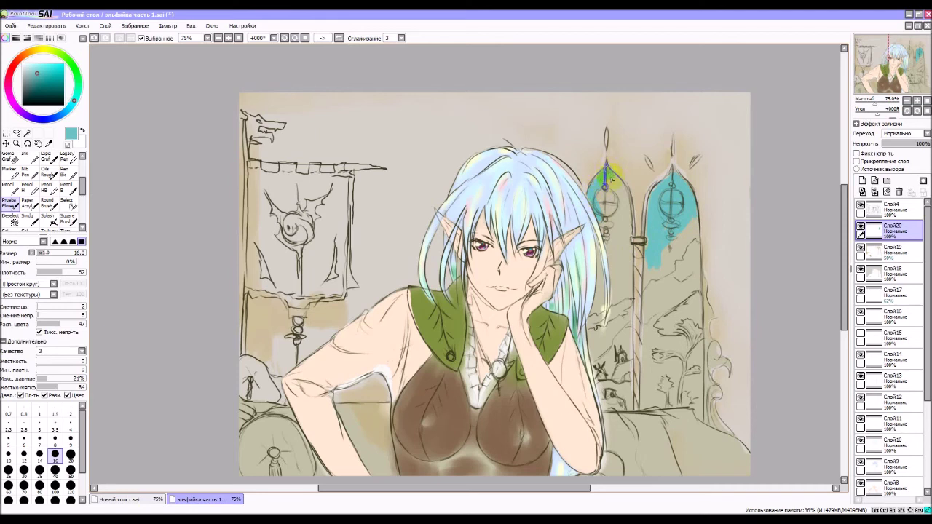
pyautogui.moveTo(604, 188)
pyautogui.mouseDown()
pyautogui.moveTo(610, 212)
pyautogui.moveTo(612, 182)
pyautogui.moveTo(627, 211)
pyautogui.moveTo(613, 176)
pyautogui.moveTo(631, 235)
pyautogui.moveTo(618, 210)
pyautogui.moveTo(619, 228)
pyautogui.moveTo(614, 197)
pyautogui.moveTo(626, 236)
pyautogui.moveTo(614, 208)
pyautogui.moveTo(601, 216)
pyautogui.mouseUp()
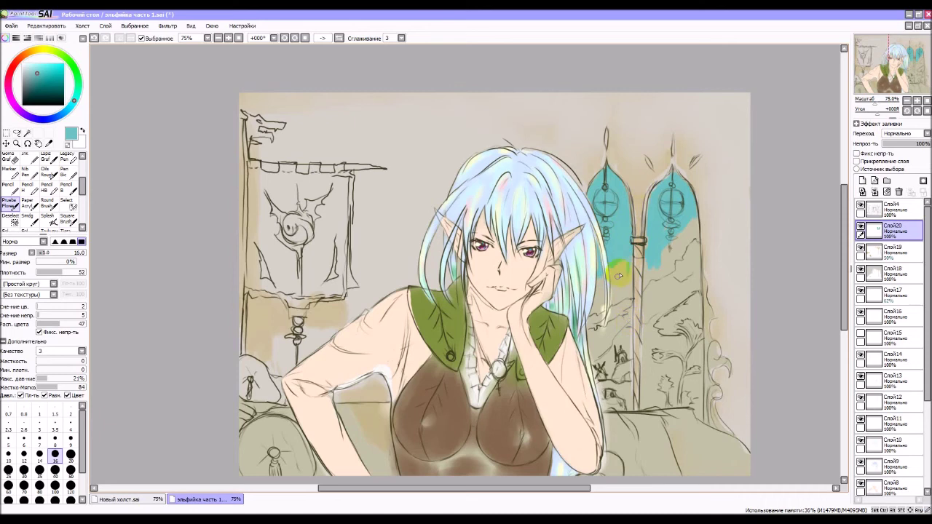
pyautogui.moveTo(623, 256); pyautogui.dragTo(630, 264)
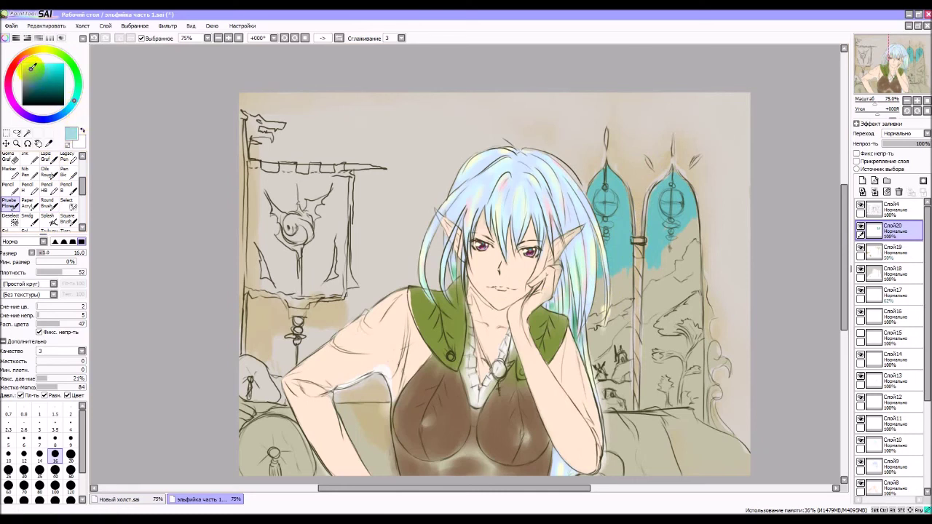
# Step: Add pale blue along the lower sky in both windows and compare the picture with the sky layer hidden and shown
pyautogui.click(32, 67)
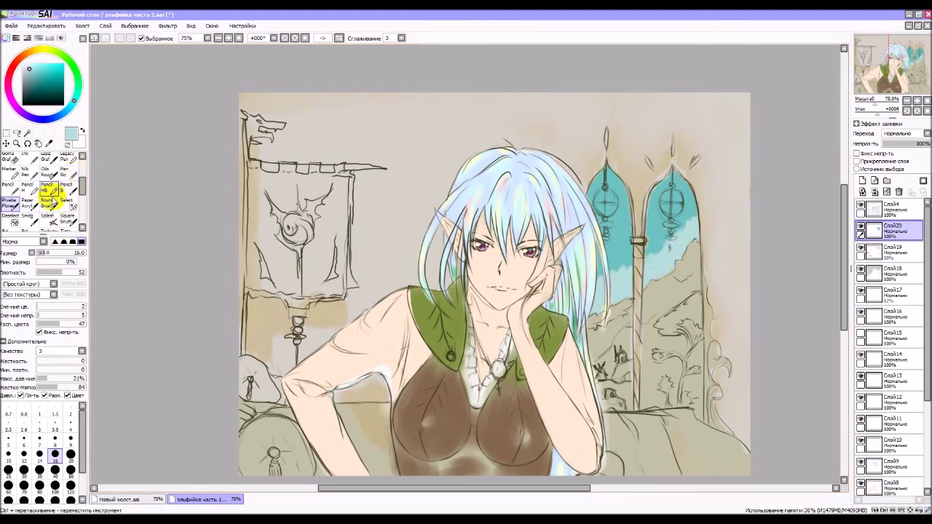
pyautogui.scroll(-2, 82, 186)
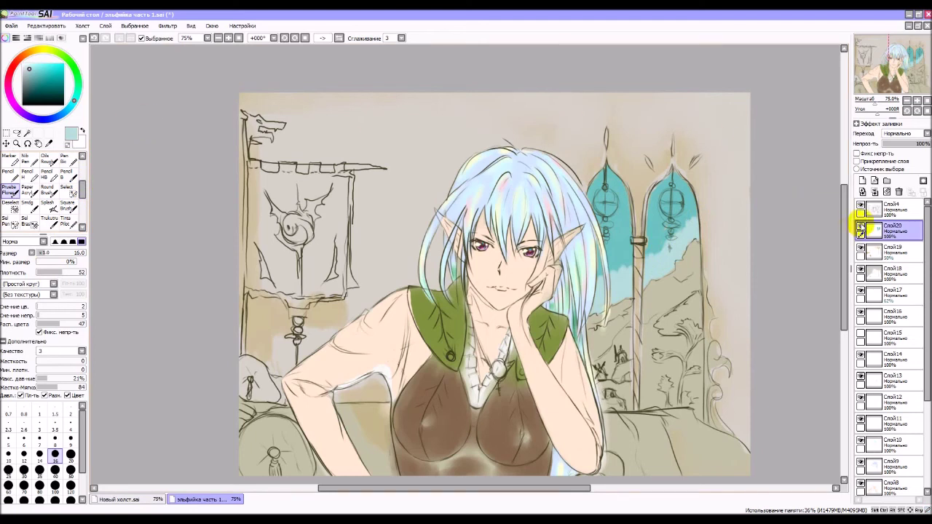
pyautogui.click(861, 228)
pyautogui.click(861, 227)
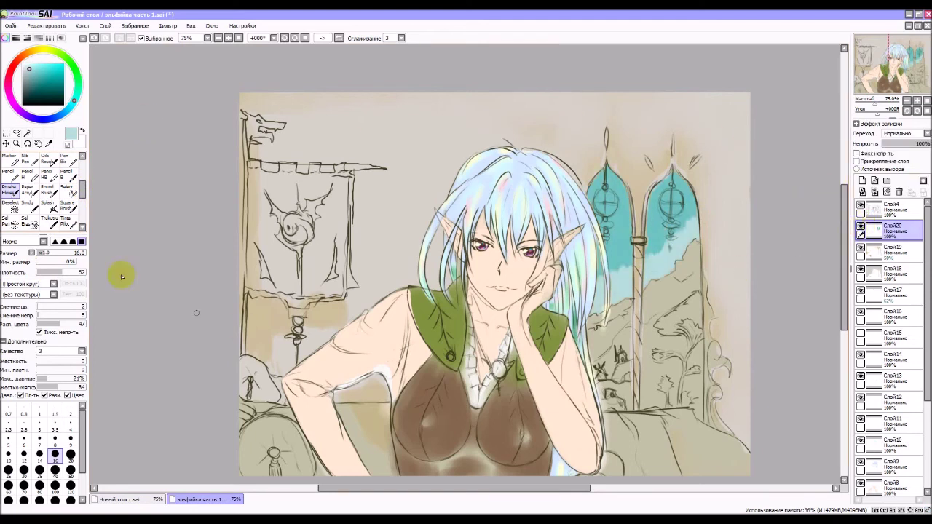
# Step: Smooth the transition between teal and pale blue in both windows with the Blend brush
pyautogui.moveTo(82, 191); pyautogui.dragTo(82, 175)
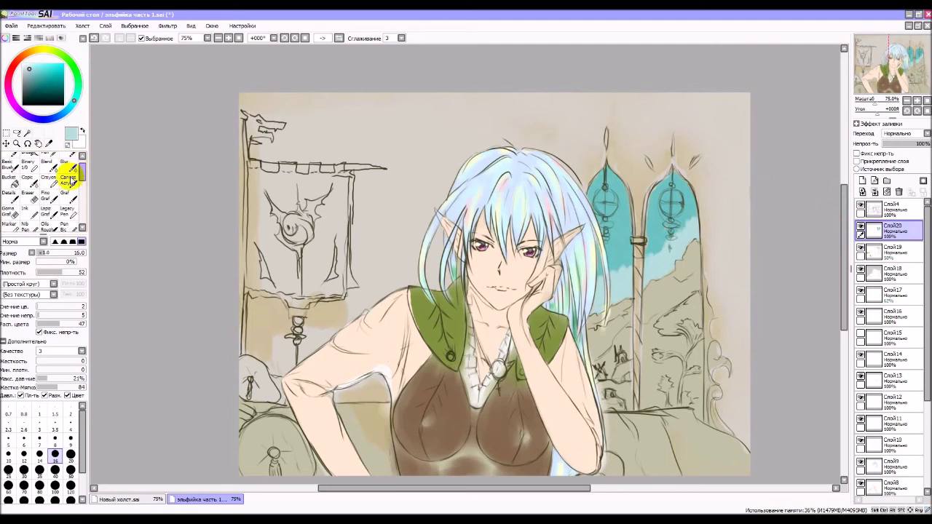
pyautogui.click(29, 178)
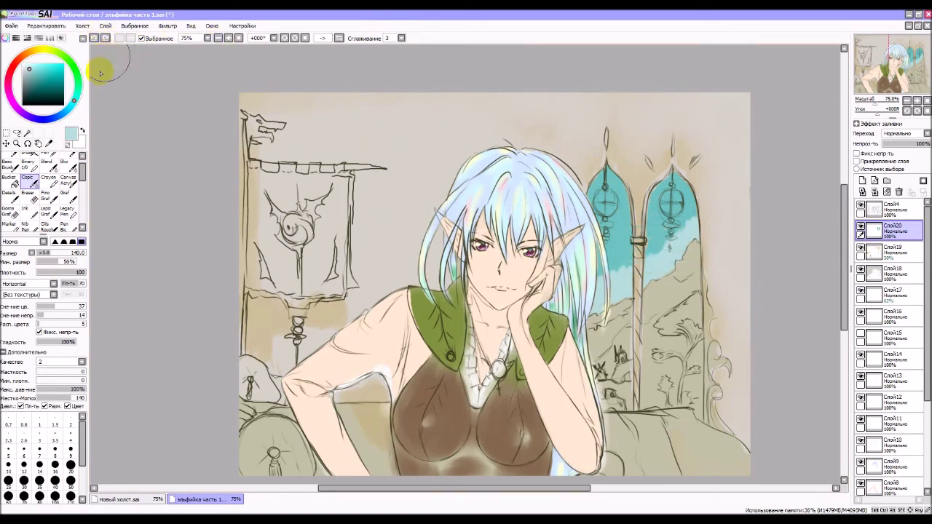
pyautogui.click(46, 162)
pyautogui.moveTo(664, 259)
pyautogui.mouseDown()
pyautogui.moveTo(669, 228)
pyautogui.moveTo(687, 215)
pyautogui.moveTo(686, 230)
pyautogui.moveTo(670, 239)
pyautogui.moveTo(663, 221)
pyautogui.moveTo(657, 260)
pyautogui.moveTo(675, 212)
pyautogui.moveTo(678, 235)
pyautogui.moveTo(689, 218)
pyautogui.moveTo(652, 234)
pyautogui.moveTo(600, 284)
pyautogui.moveTo(625, 250)
pyautogui.moveTo(625, 273)
pyautogui.moveTo(601, 272)
pyautogui.moveTo(599, 291)
pyautogui.moveTo(615, 249)
pyautogui.moveTo(602, 300)
pyautogui.moveTo(606, 268)
pyautogui.moveTo(611, 296)
pyautogui.moveTo(613, 270)
pyautogui.moveTo(604, 244)
pyautogui.moveTo(605, 290)
pyautogui.moveTo(615, 250)
pyautogui.moveTo(627, 280)
pyautogui.moveTo(626, 257)
pyautogui.moveTo(604, 308)
pyautogui.moveTo(604, 251)
pyautogui.moveTo(602, 325)
pyautogui.mouseUp()
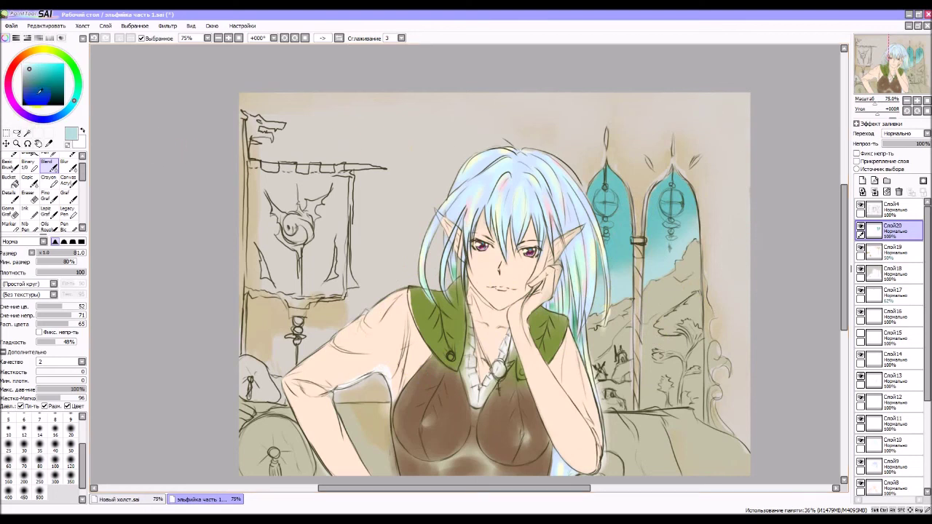
# Step: On a new layer, paint light red strokes along the banner's left edge with the Acrilic brush at size 16
pyautogui.click(20, 58)
pyautogui.moveTo(21, 57); pyautogui.dragTo(18, 66)
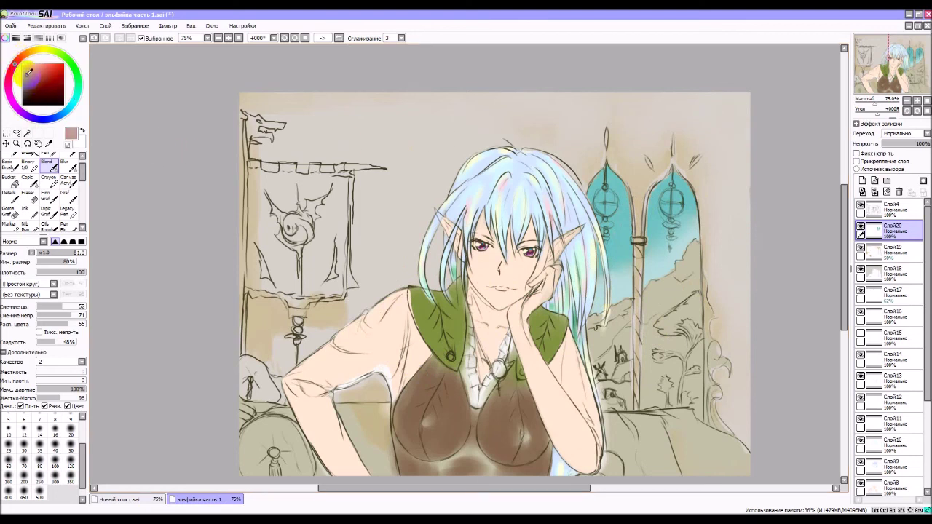
pyautogui.click(49, 75)
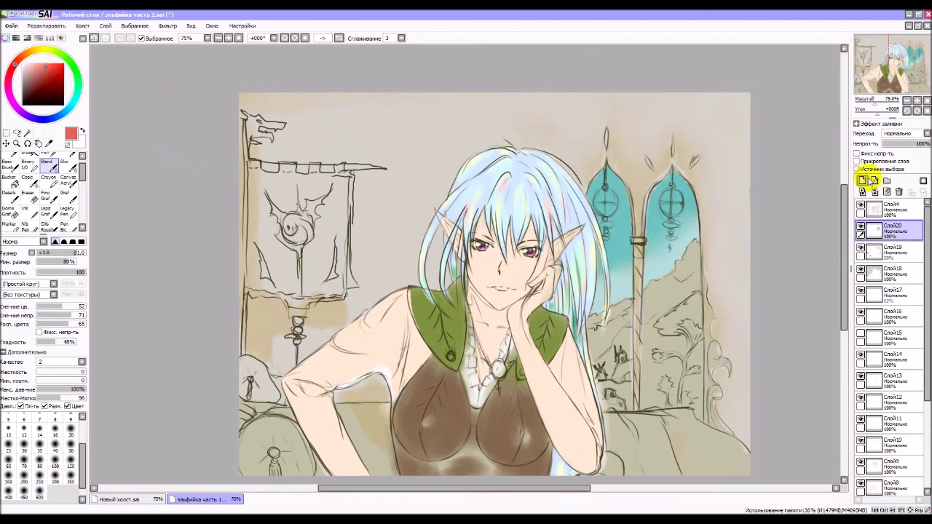
pyautogui.click(862, 180)
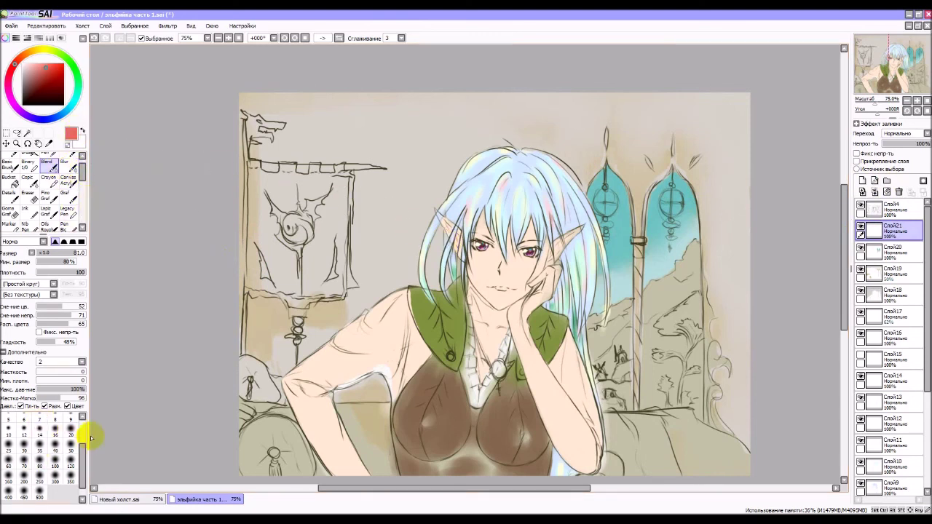
pyautogui.scroll(5, 84, 455)
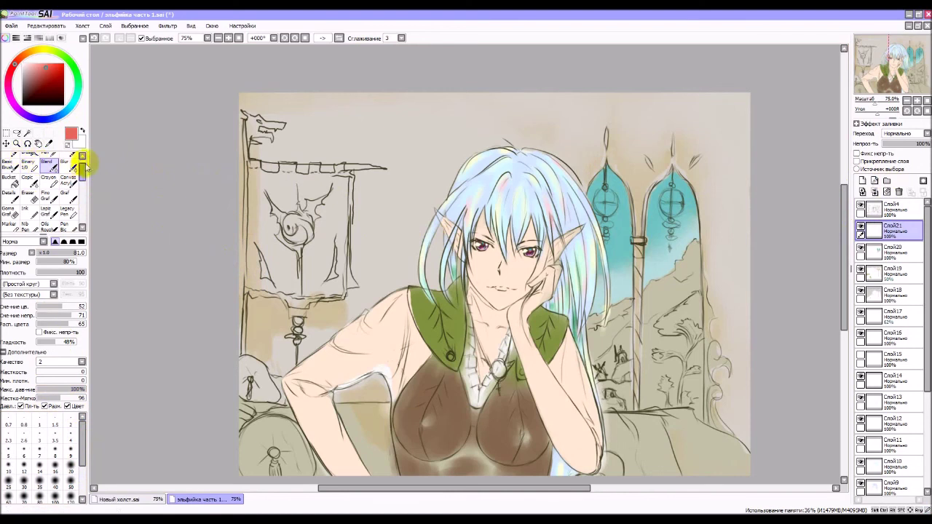
pyautogui.scroll(1, 84, 166)
pyautogui.scroll(1, 84, 166)
pyautogui.click(10, 159)
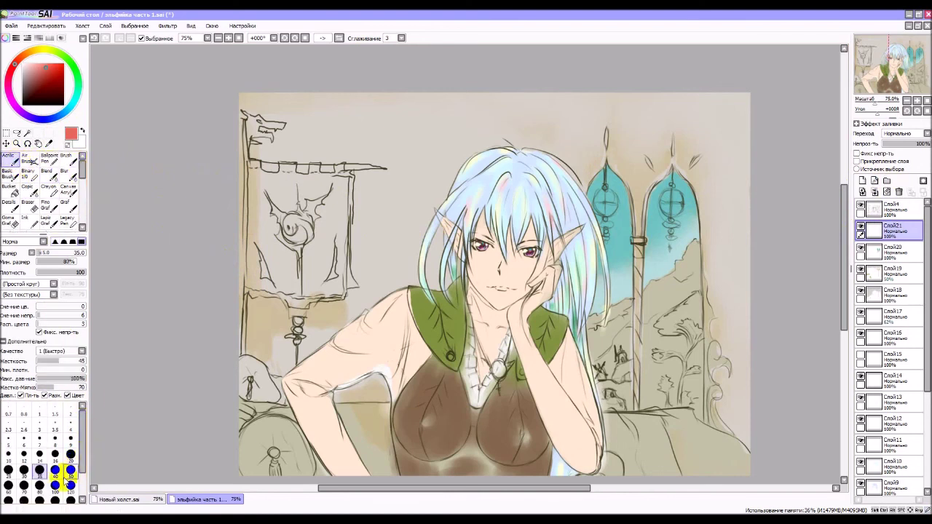
pyautogui.click(55, 454)
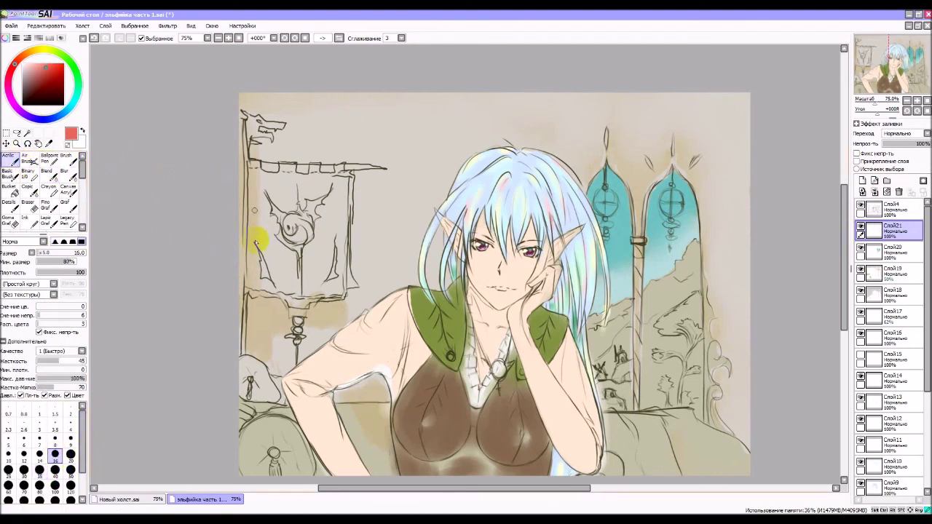
pyautogui.moveTo(254, 241)
pyautogui.mouseDown()
pyautogui.moveTo(250, 179)
pyautogui.moveTo(259, 227)
pyautogui.moveTo(47, 71)
pyautogui.moveTo(256, 233)
pyautogui.mouseUp()
# Step: Switch to dark red and fill the whole banner, enlarging the brush to size 35 for the broad areas
pyautogui.click(38, 82)
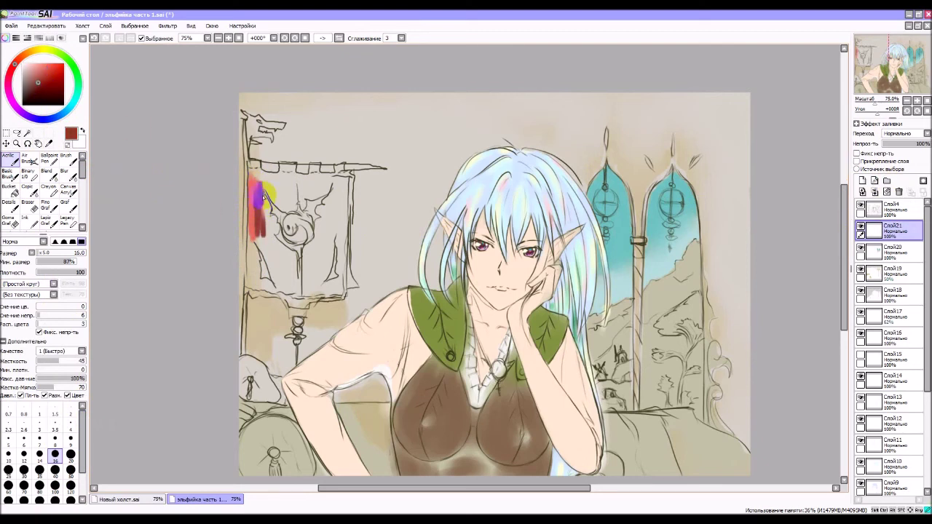
pyautogui.moveTo(255, 174); pyautogui.dragTo(255, 191)
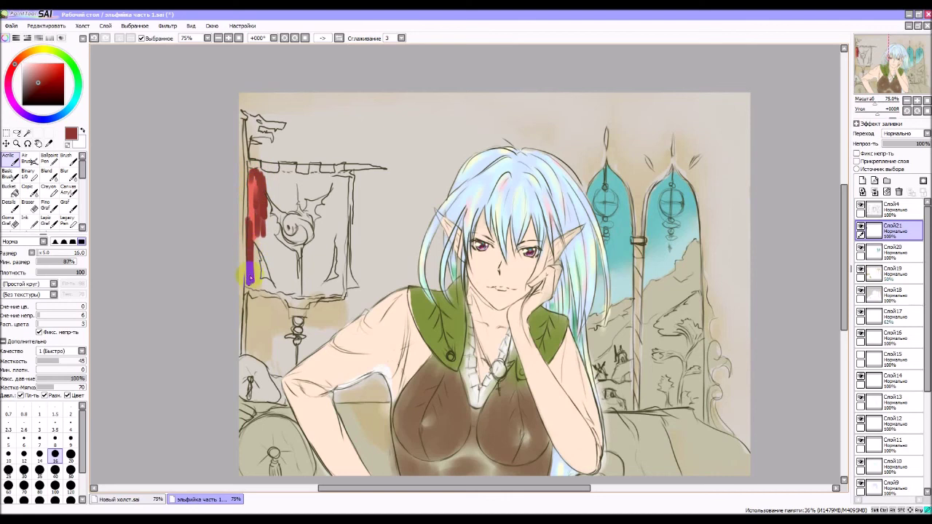
pyautogui.moveTo(258, 256)
pyautogui.mouseDown()
pyautogui.moveTo(255, 280)
pyautogui.moveTo(254, 244)
pyautogui.moveTo(268, 268)
pyautogui.moveTo(290, 251)
pyautogui.moveTo(308, 260)
pyautogui.moveTo(291, 255)
pyautogui.moveTo(271, 217)
pyautogui.moveTo(272, 187)
pyautogui.moveTo(281, 202)
pyautogui.moveTo(303, 184)
pyautogui.moveTo(324, 205)
pyautogui.moveTo(339, 198)
pyautogui.moveTo(328, 250)
pyautogui.moveTo(339, 289)
pyautogui.moveTo(337, 260)
pyautogui.moveTo(344, 282)
pyautogui.moveTo(344, 200)
pyautogui.moveTo(340, 214)
pyautogui.moveTo(343, 202)
pyautogui.moveTo(321, 180)
pyautogui.moveTo(333, 160)
pyautogui.moveTo(264, 189)
pyautogui.moveTo(267, 178)
pyautogui.mouseUp()
pyautogui.click(39, 470)
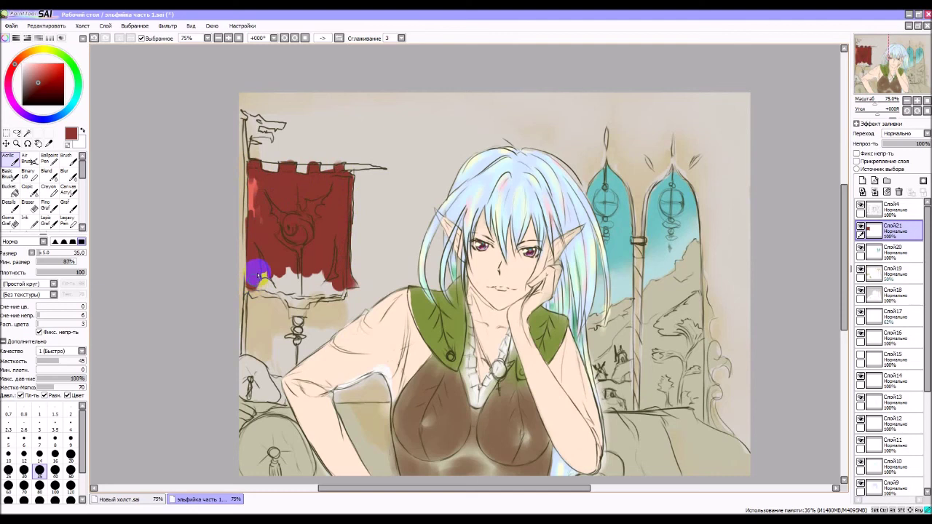
pyautogui.moveTo(258, 275)
pyautogui.mouseDown()
pyautogui.moveTo(296, 303)
pyautogui.moveTo(265, 270)
pyautogui.moveTo(284, 271)
pyautogui.moveTo(295, 290)
pyautogui.moveTo(282, 283)
pyautogui.moveTo(306, 305)
pyautogui.moveTo(309, 287)
pyautogui.moveTo(314, 297)
pyautogui.moveTo(320, 289)
pyautogui.moveTo(340, 296)
pyautogui.moveTo(313, 298)
pyautogui.moveTo(314, 261)
pyautogui.mouseUp()
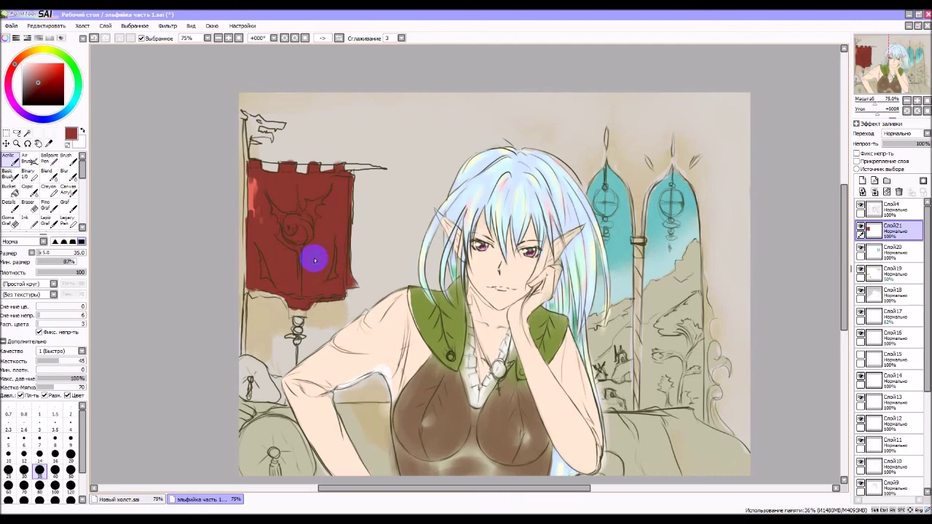
pyautogui.rightClick(303, 297)
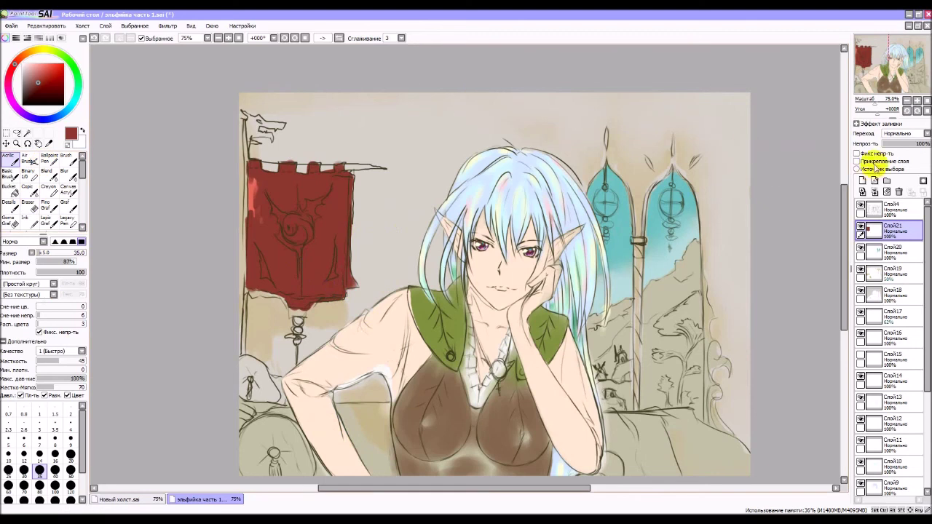
# Step: Lower the banner layer's opacity to 55% and save the drawing
pyautogui.moveTo(919, 144); pyautogui.dragTo(910, 149)
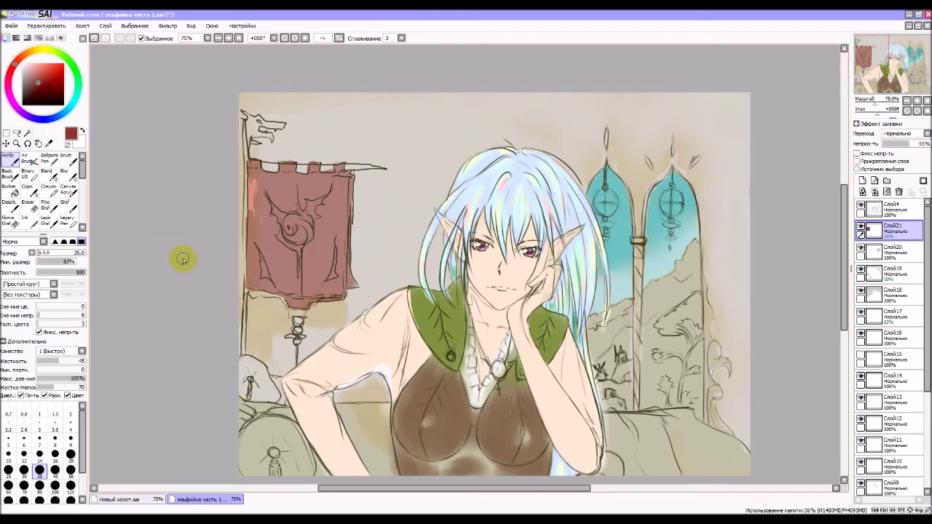
pyautogui.click(12, 28)
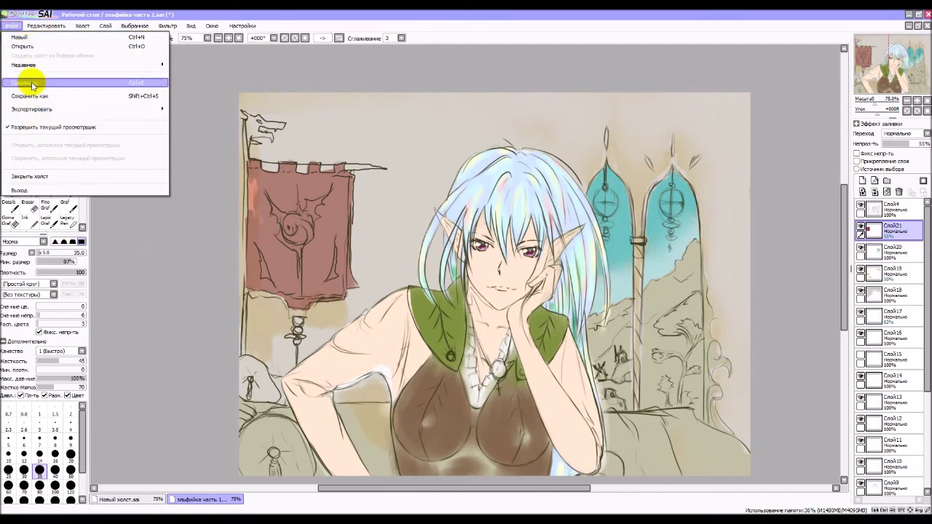